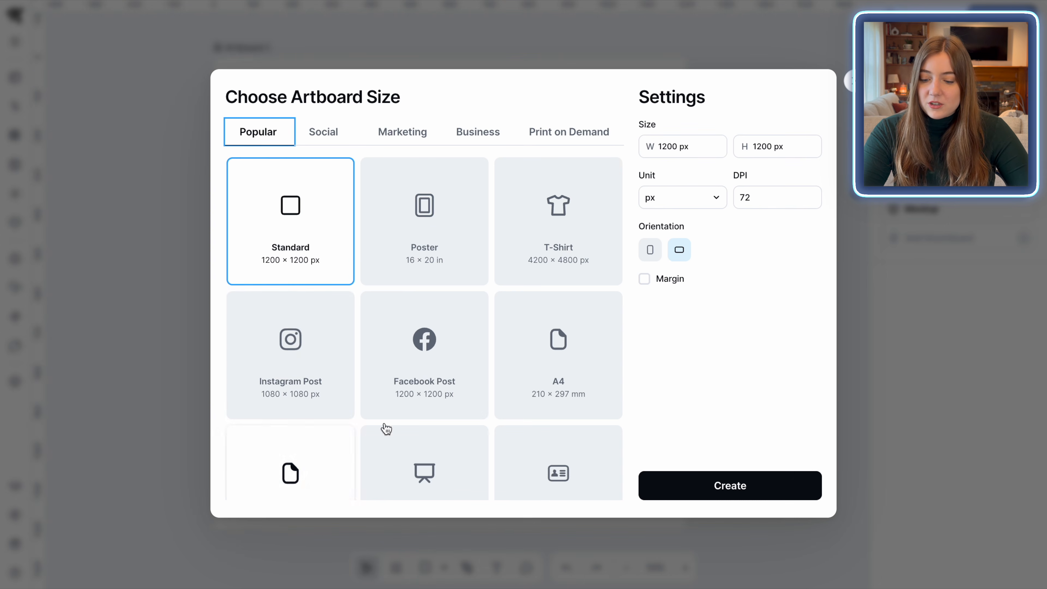
Create a new artboard from the Print on Demand preset Printify T-Shirt, 4200 × 4800 px
{"action": "scroll", "coordinate": [474, 426], "scroll_direction": "down", "scroll_amount": 2}
{"action": "scroll", "coordinate": [384, 223], "scroll_direction": "up", "scroll_amount": 2}
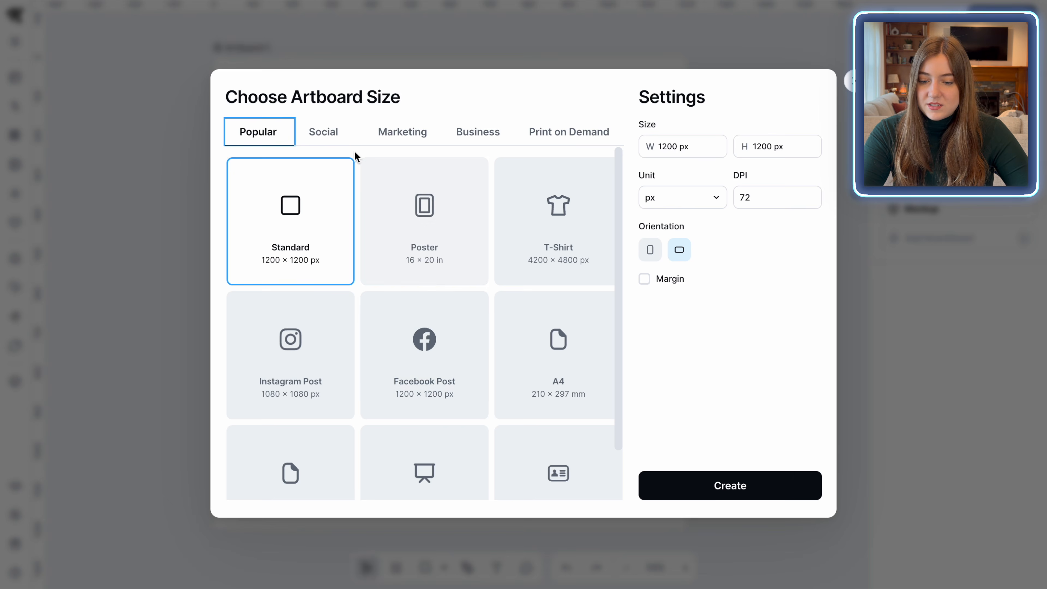
{"action": "left_click", "coordinate": [555, 136]}
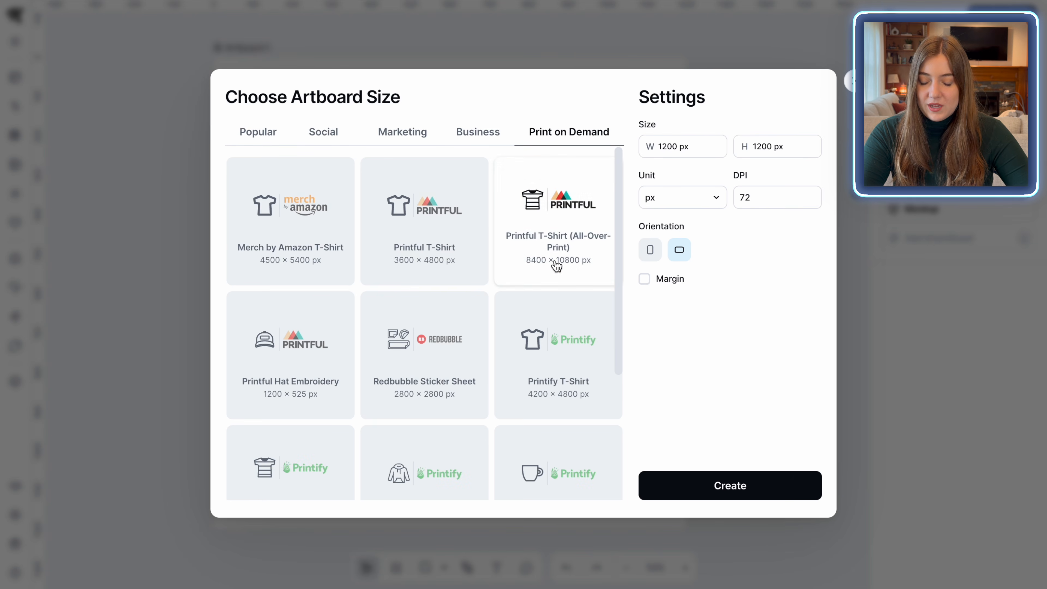
{"action": "scroll", "coordinate": [556, 264], "scroll_direction": "down", "scroll_amount": 2}
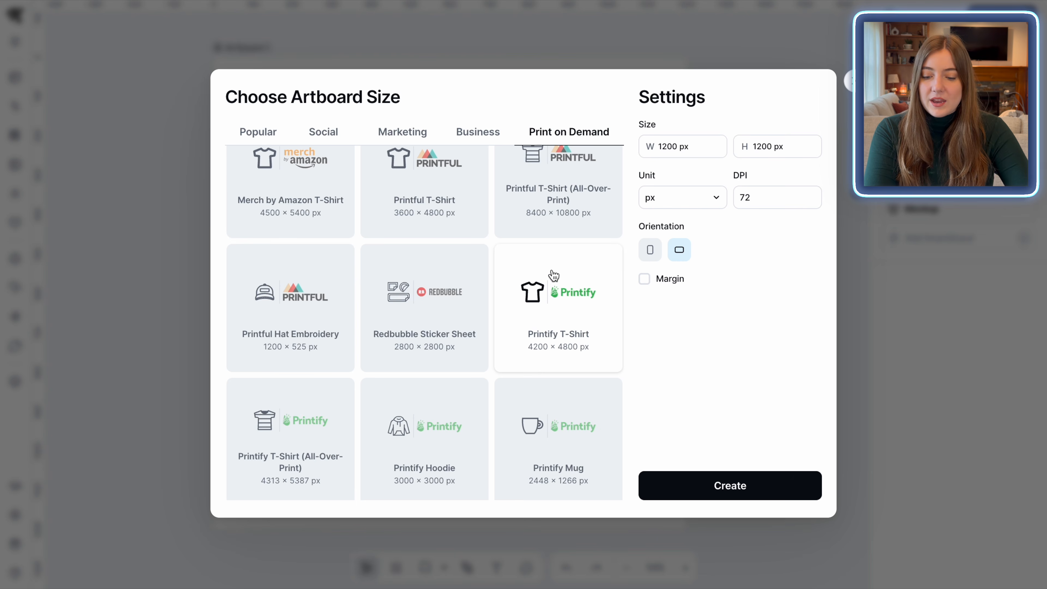
{"action": "left_click", "coordinate": [574, 283]}
{"action": "left_click", "coordinate": [722, 487]}
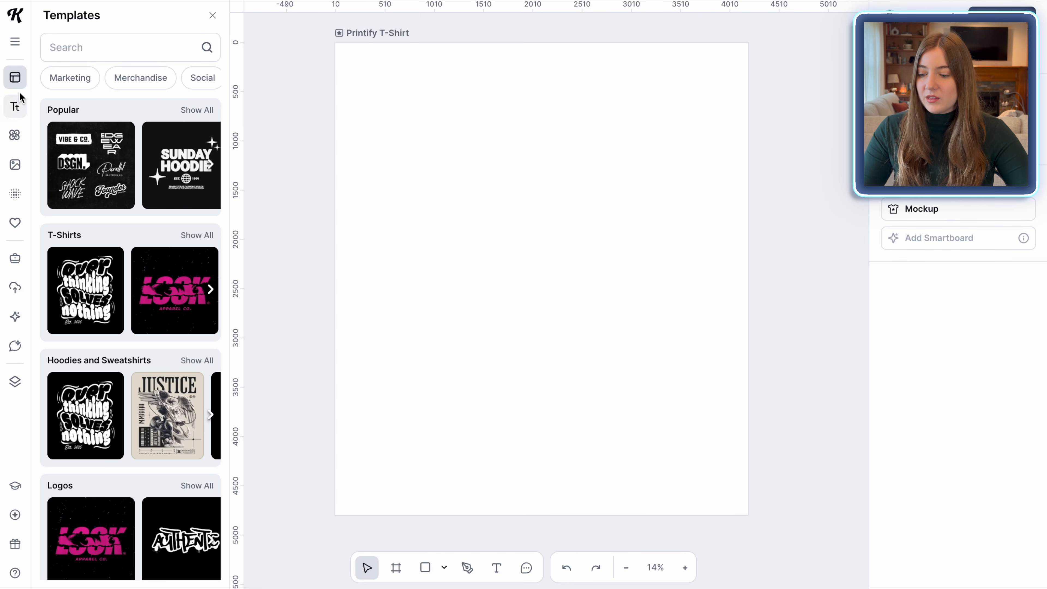
Add a headline text to the artboard and move it toward the upper middle
{"action": "left_click", "coordinate": [15, 110]}
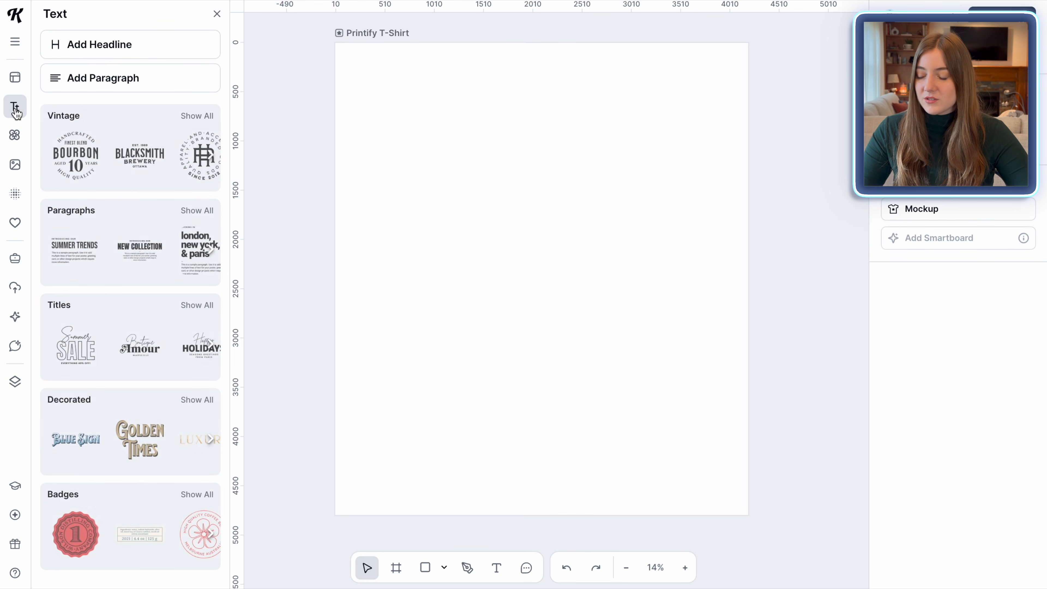
{"action": "left_click", "coordinate": [95, 47]}
{"action": "left_click", "coordinate": [535, 353]}
{"action": "left_click_drag", "start_coordinate": [465, 289], "coordinate": [620, 201]}
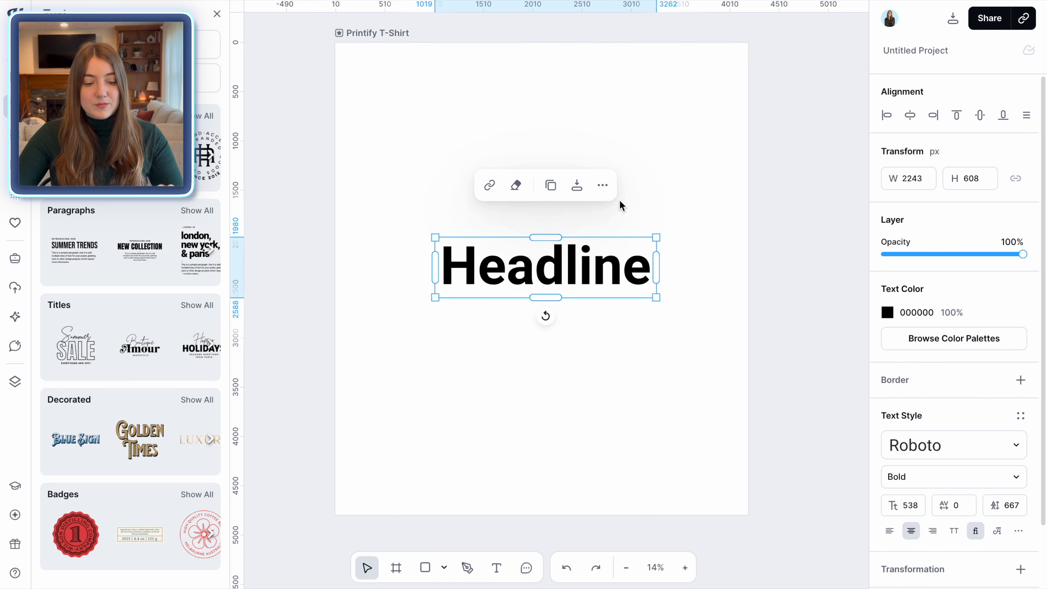
{"action": "left_click_drag", "start_coordinate": [586, 269], "coordinate": [582, 171]}
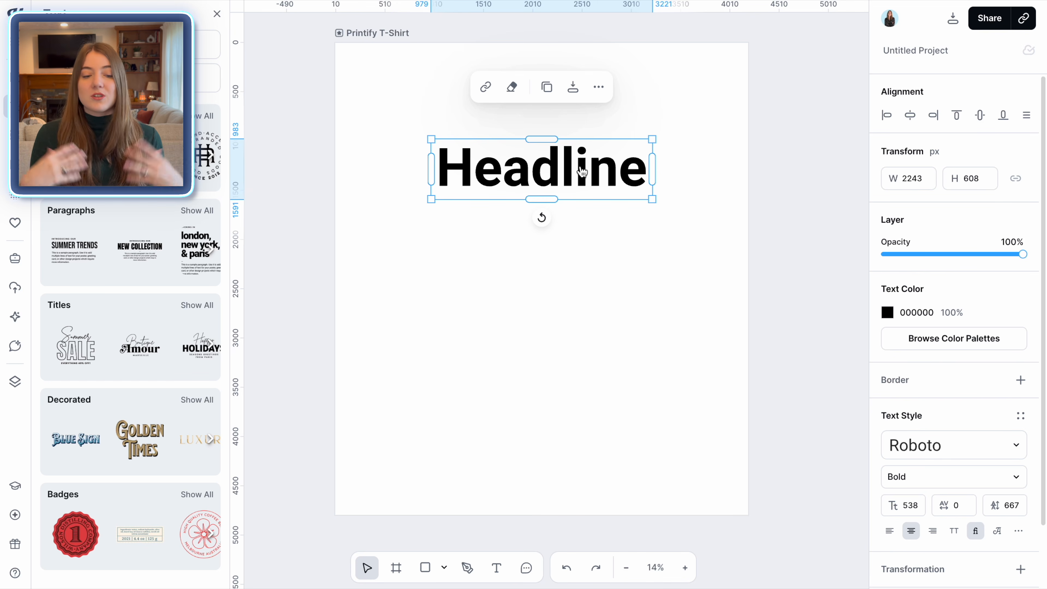
Duplicate the headline twice and stack the copies directly beneath it
{"action": "left_click", "coordinate": [583, 171]}
{"action": "left_click", "coordinate": [546, 87]}
{"action": "left_click", "coordinate": [551, 177]}
{"action": "left_click_drag", "start_coordinate": [551, 177], "coordinate": [546, 277]}
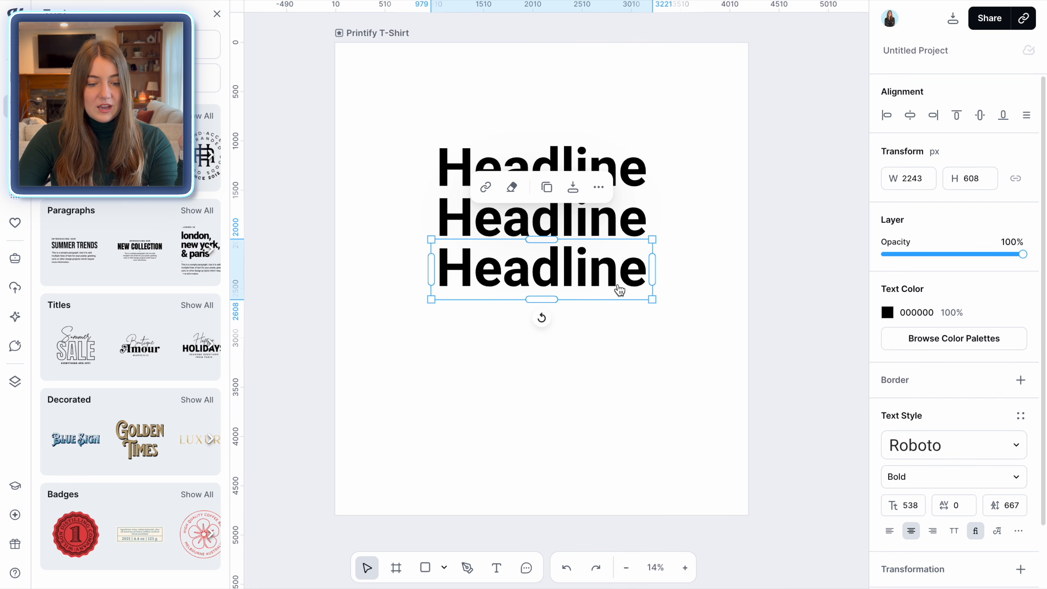
Rewrite the three lines as 'IN MY', 'CHRISTMAS' and 'ERA'
{"action": "left_click", "coordinate": [622, 171]}
{"action": "type", "text": "I"}
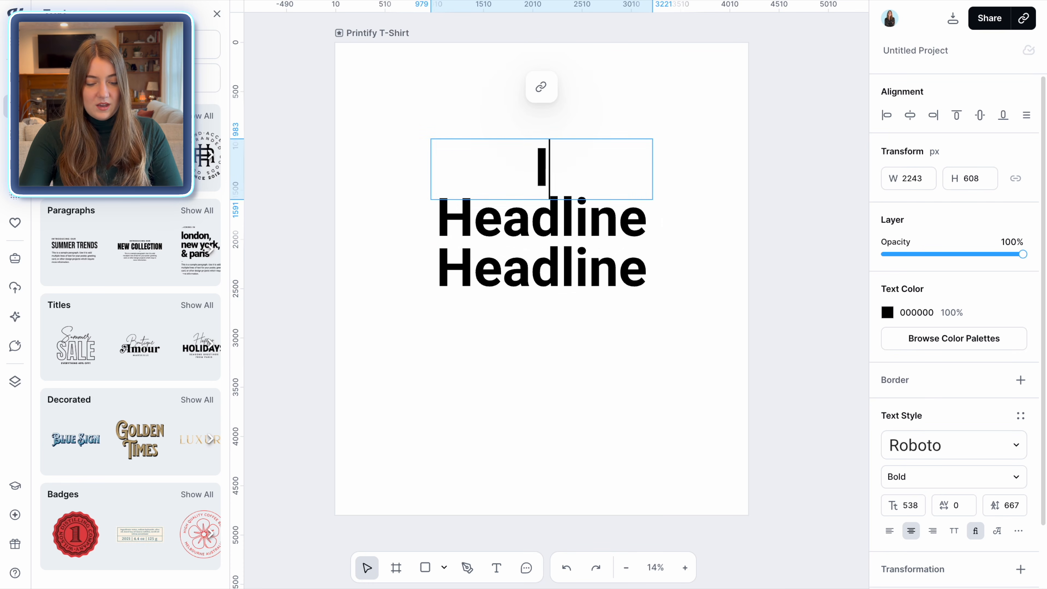
{"action": "double_click", "coordinate": [609, 236]}
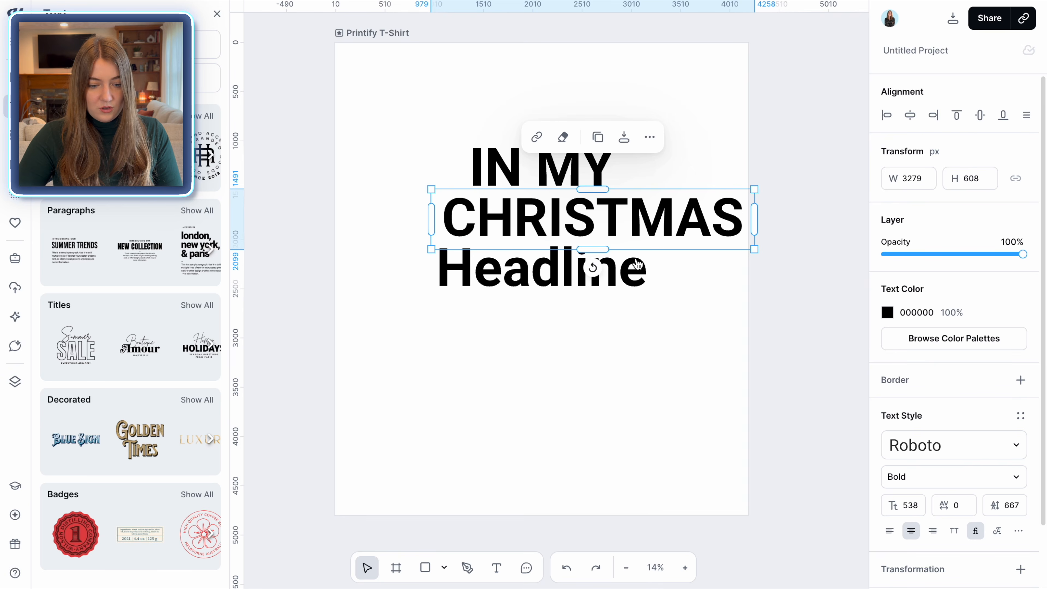
{"action": "left_click_drag", "start_coordinate": [655, 223], "coordinate": [623, 222]}
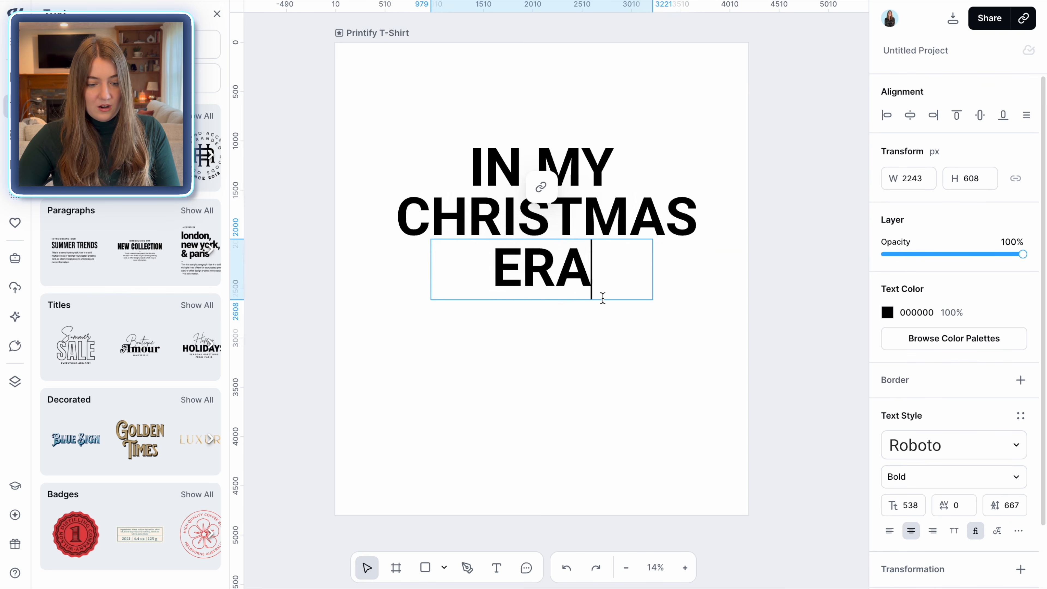
{"action": "left_click", "coordinate": [652, 361]}
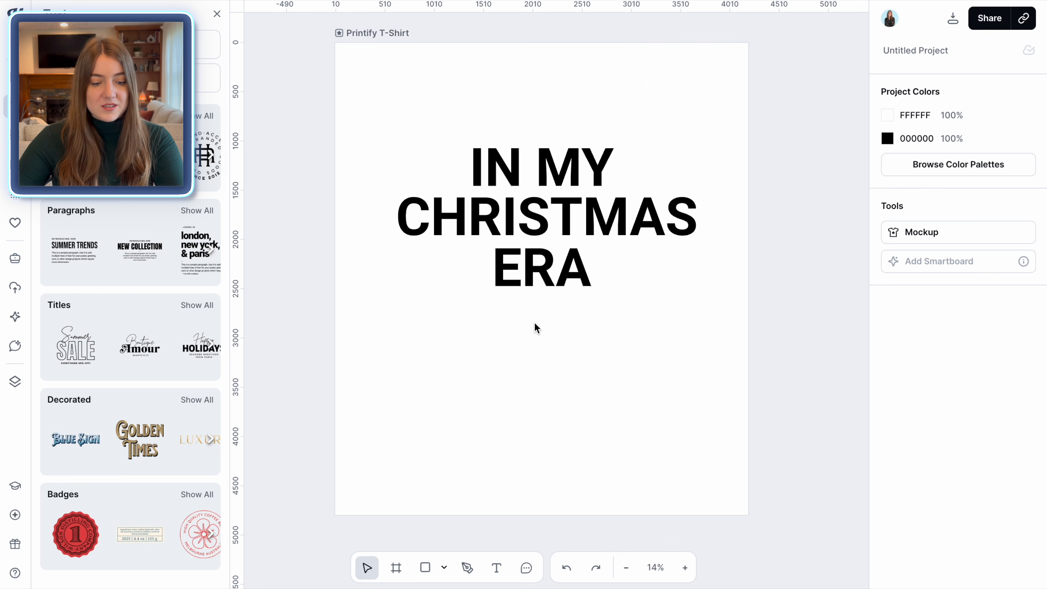
Select all three text lines and change their font to Sunny Drop, found by searching RETRO
{"action": "left_click_drag", "start_coordinate": [535, 324], "coordinate": [535, 197]}
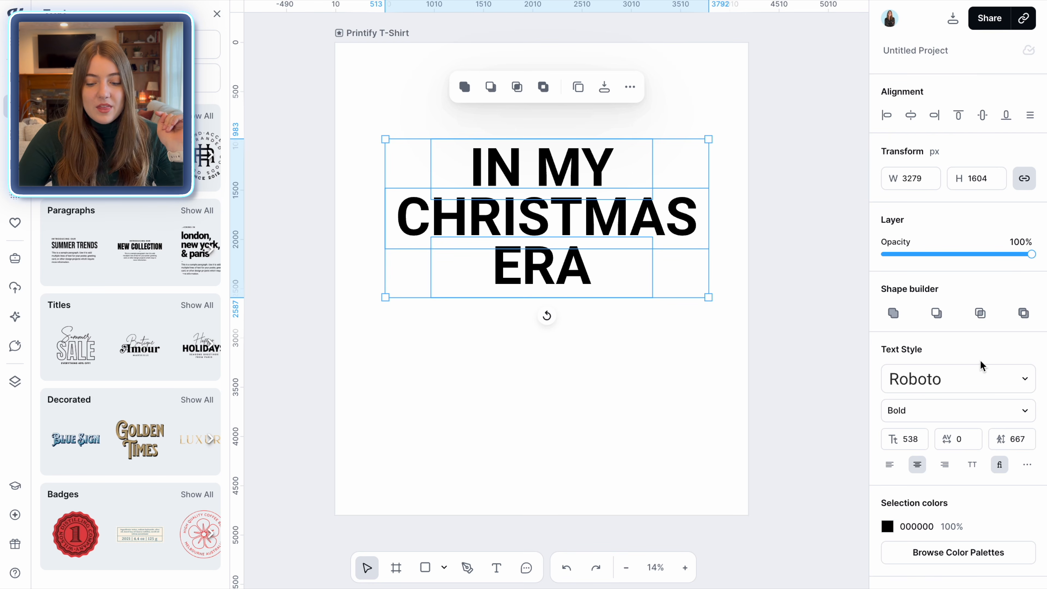
{"action": "left_click", "coordinate": [1022, 384]}
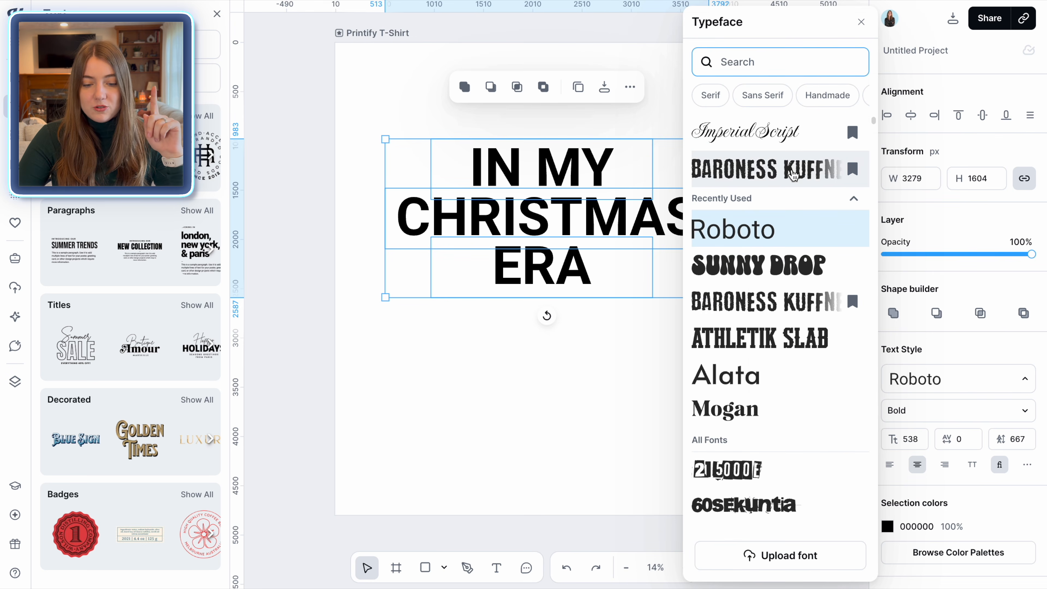
{"action": "type", "text": "RETRO"}
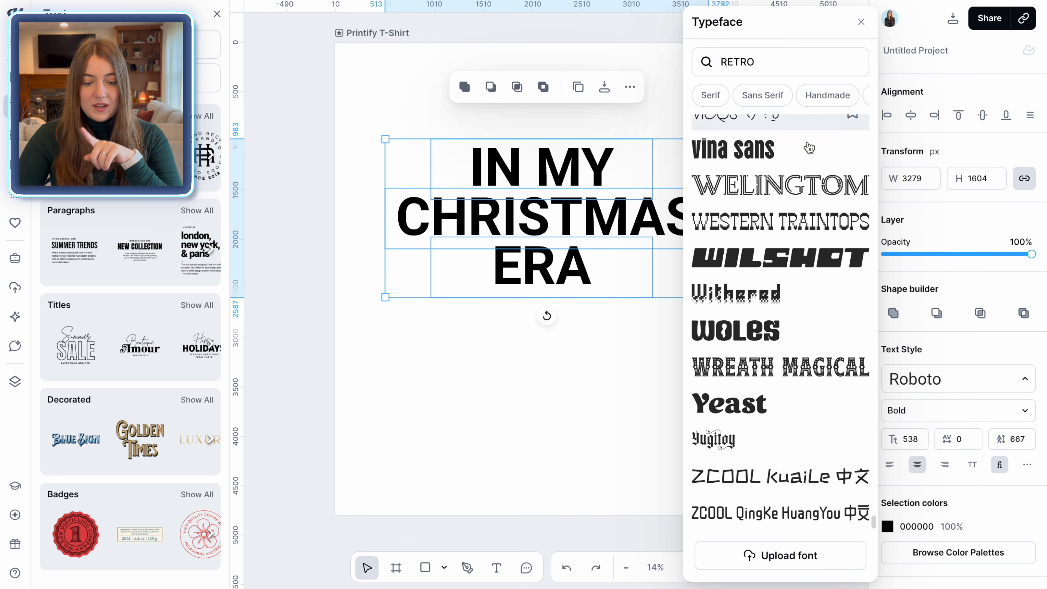
{"action": "scroll", "coordinate": [811, 253], "scroll_direction": "up", "scroll_amount": 10}
{"action": "scroll", "coordinate": [813, 253], "scroll_direction": "up", "scroll_amount": 15}
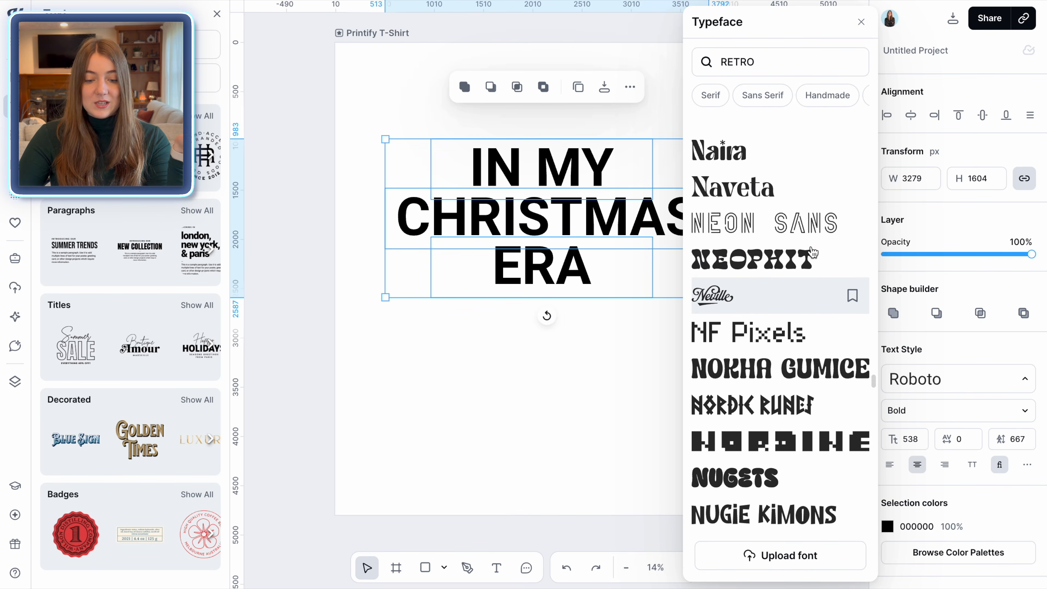
{"action": "scroll", "coordinate": [813, 253], "scroll_direction": "up", "scroll_amount": 15}
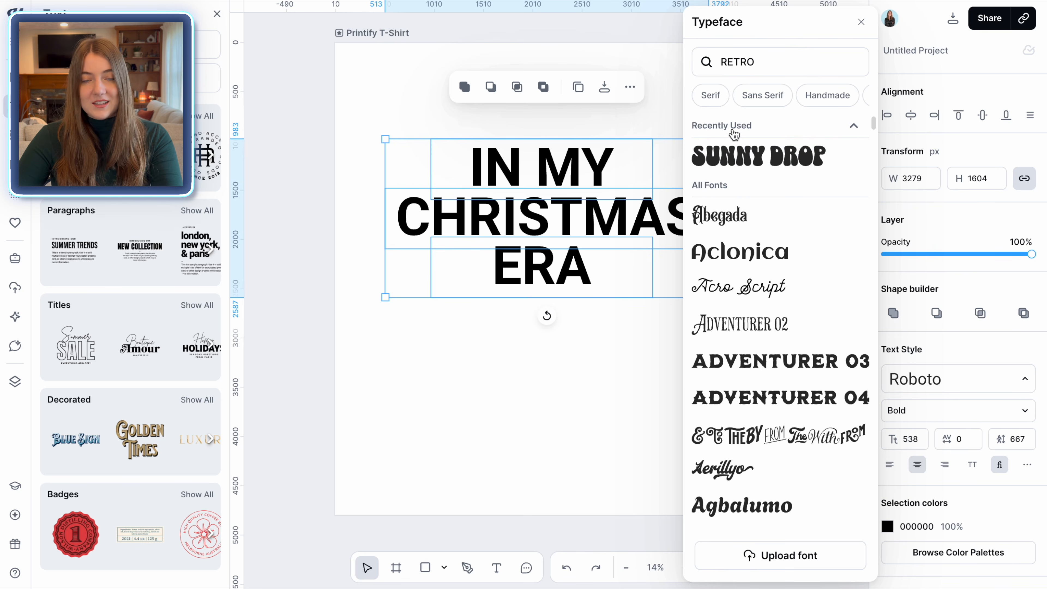
{"action": "left_click", "coordinate": [781, 161]}
{"action": "left_click", "coordinate": [635, 402]}
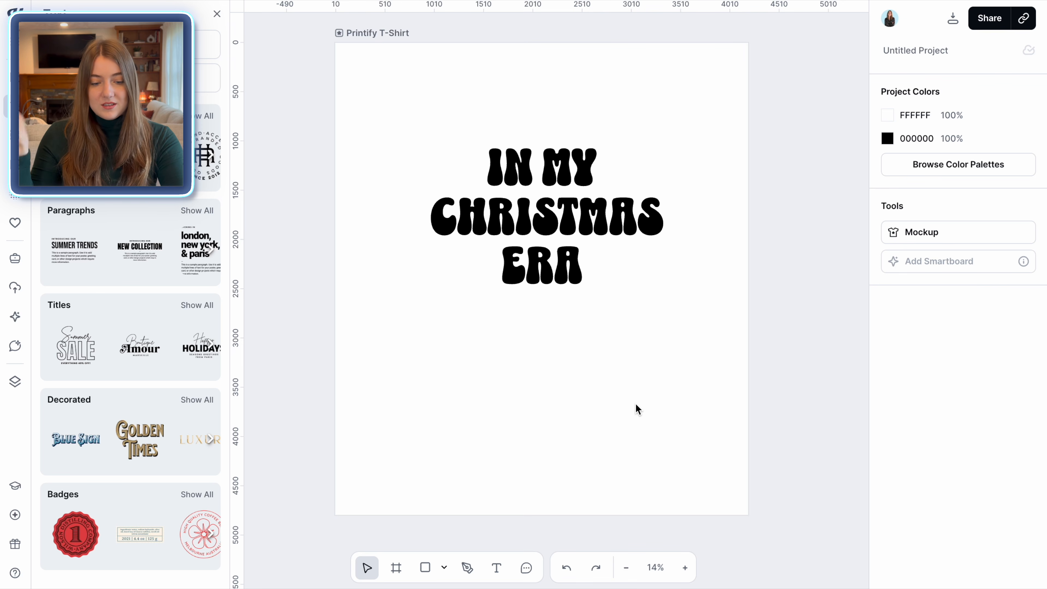
Enlarge the ERA line and narrow its text box so the word sits at the left
{"action": "left_click_drag", "start_coordinate": [610, 298], "coordinate": [689, 347]}
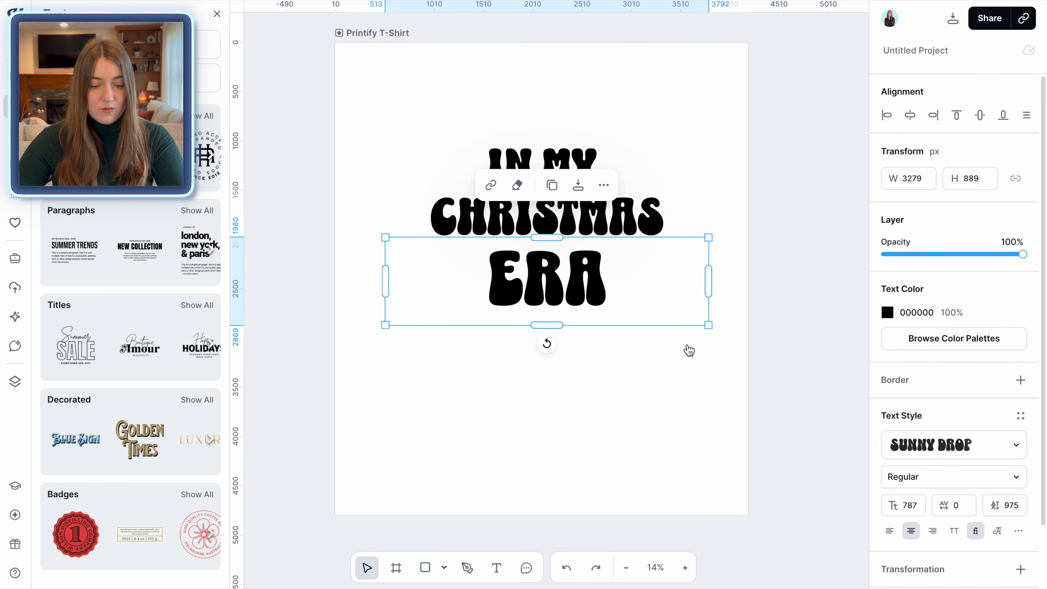
{"action": "left_click_drag", "start_coordinate": [709, 281], "coordinate": [593, 280]}
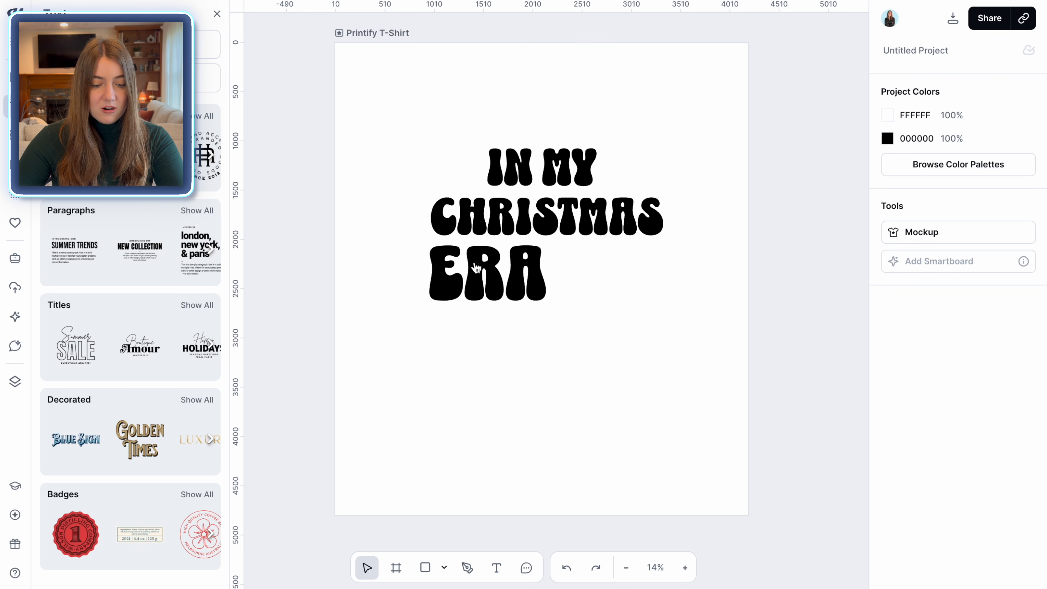
Enlarge the IN MY line and shift it so it spans above CHRISTMAS
{"action": "left_click", "coordinate": [455, 213]}
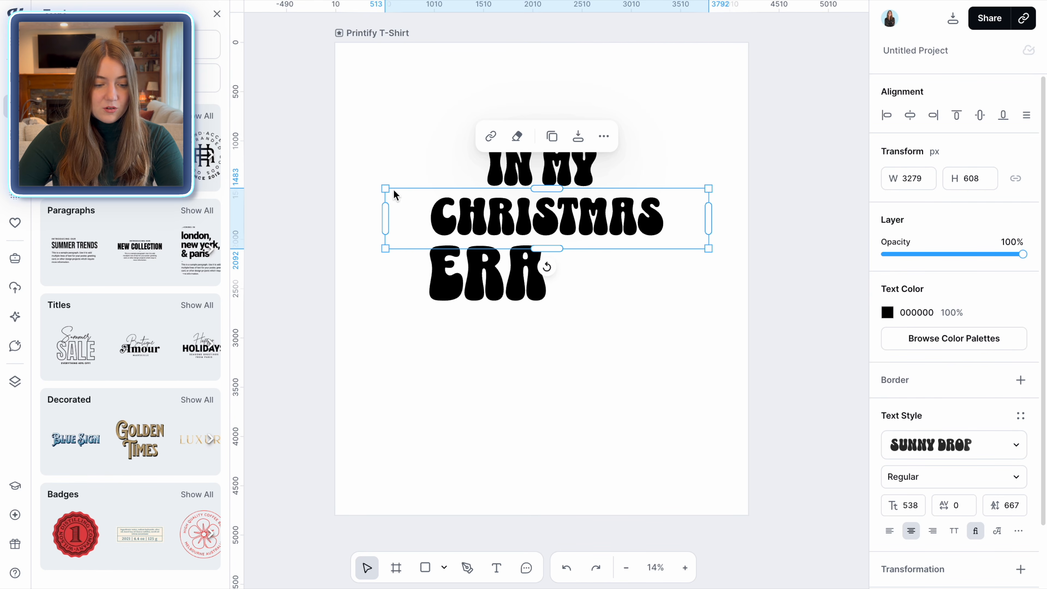
{"action": "left_click", "coordinate": [615, 300]}
{"action": "left_click", "coordinate": [453, 158]}
{"action": "left_click_drag", "start_coordinate": [432, 139], "coordinate": [381, 133]}
{"action": "left_click_drag", "start_coordinate": [549, 167], "coordinate": [574, 170]}
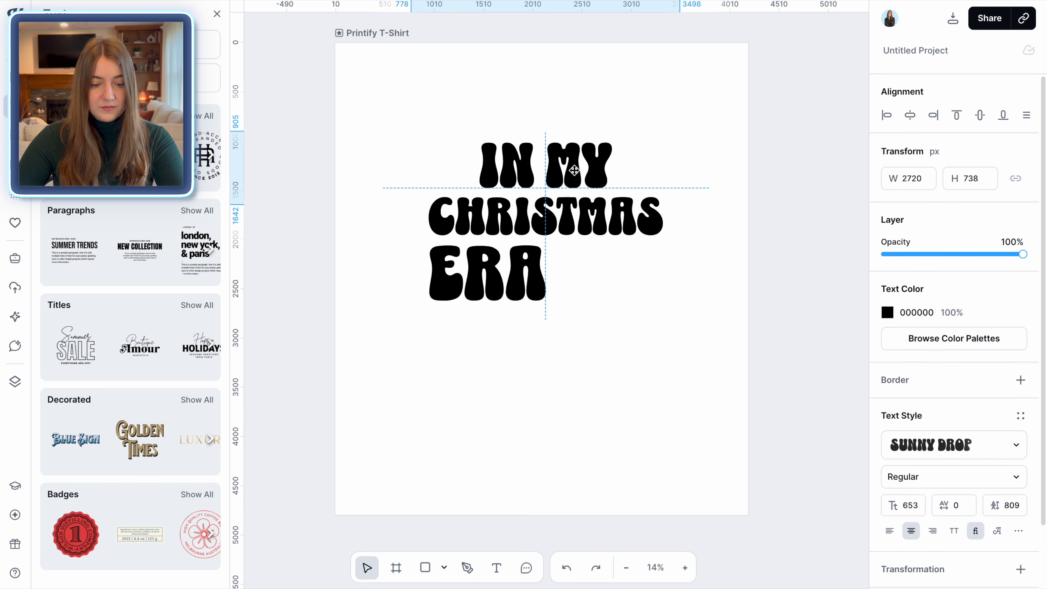
{"action": "left_click", "coordinate": [668, 326]}
Set the letter spacing of the IN MY line to 35
{"action": "left_click", "coordinate": [577, 187]}
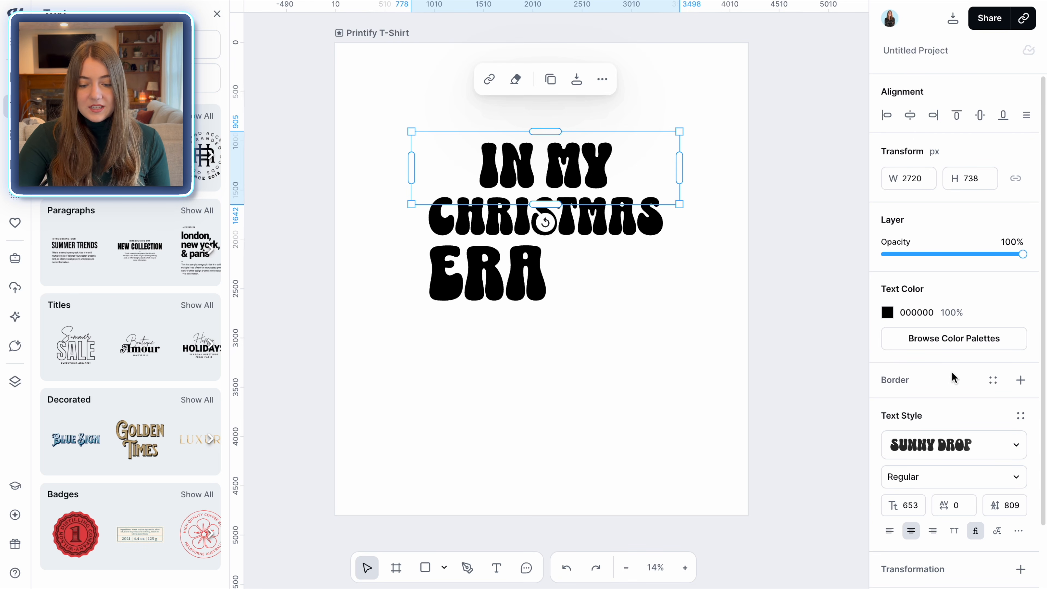
{"action": "scroll", "coordinate": [952, 372], "scroll_direction": "down", "scroll_amount": 2}
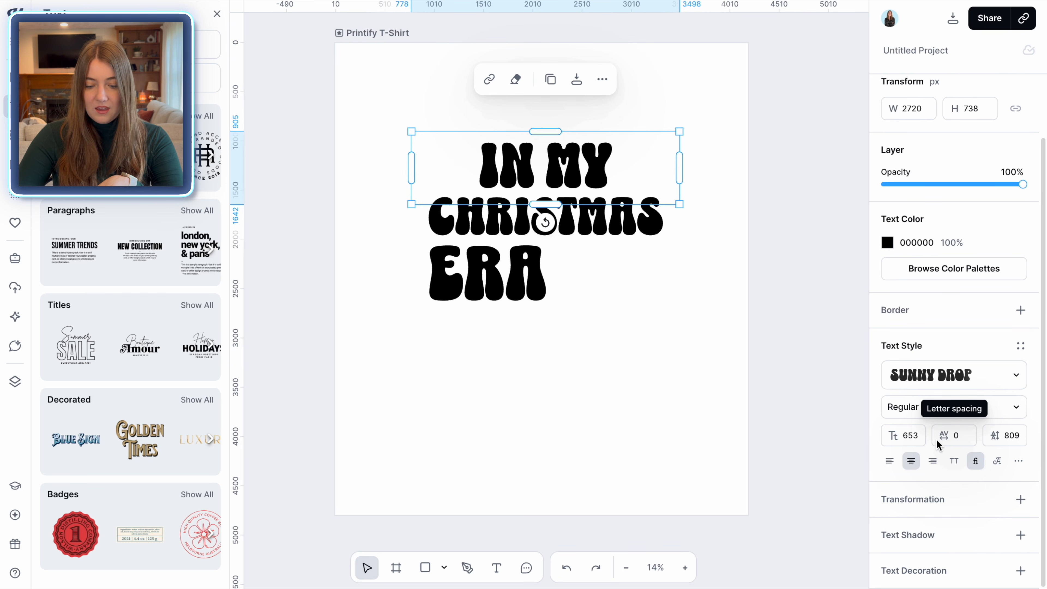
{"action": "double_click", "coordinate": [955, 436]}
{"action": "type", "text": "25"}
{"action": "key", "text": "Return"}
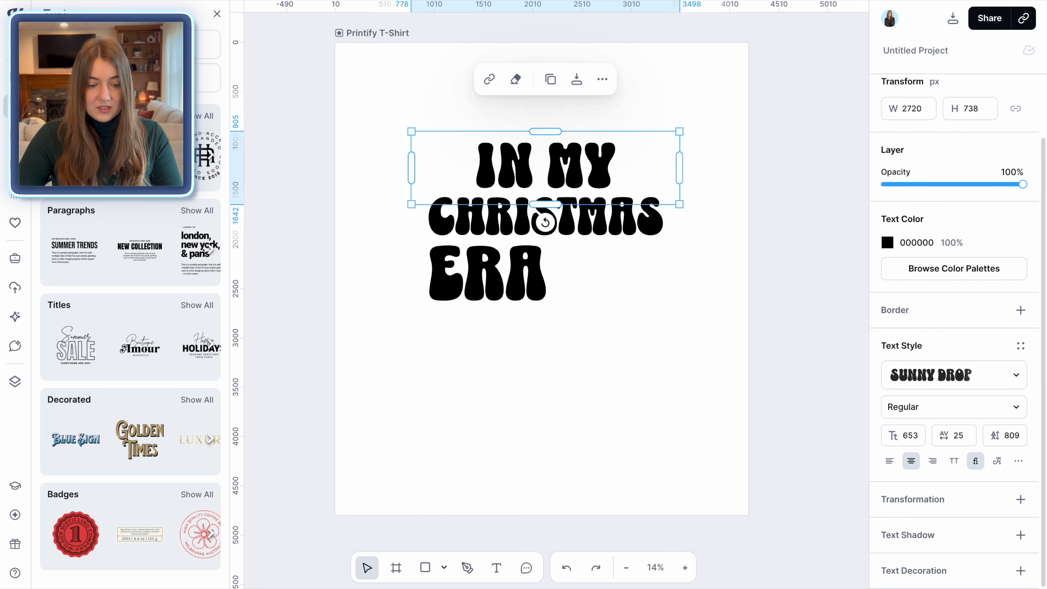
{"action": "double_click", "coordinate": [957, 434]}
{"action": "type", "text": "50"}
{"action": "key", "text": "Return"}
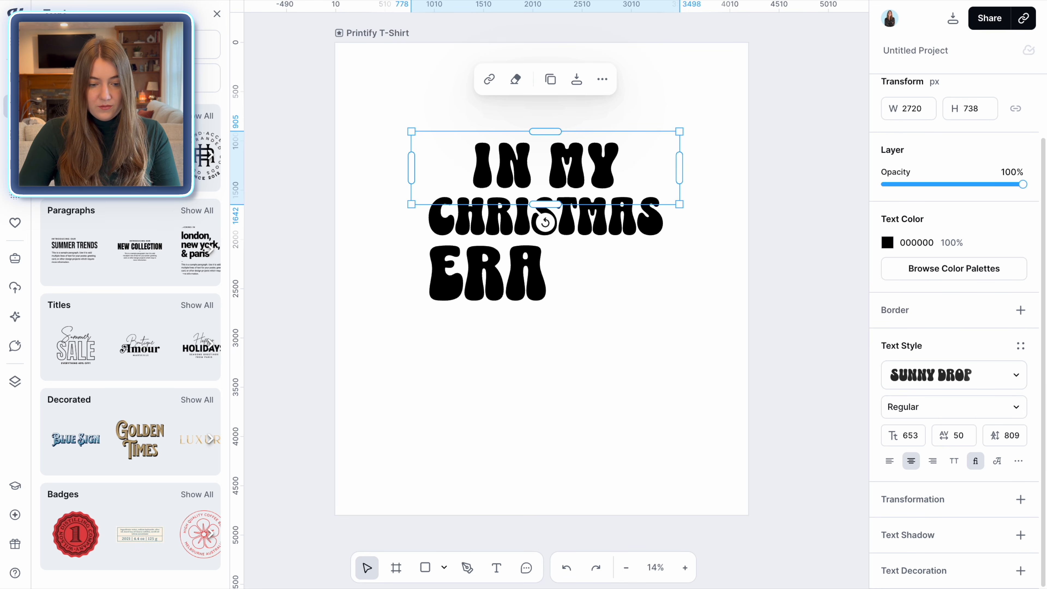
{"action": "double_click", "coordinate": [957, 434]}
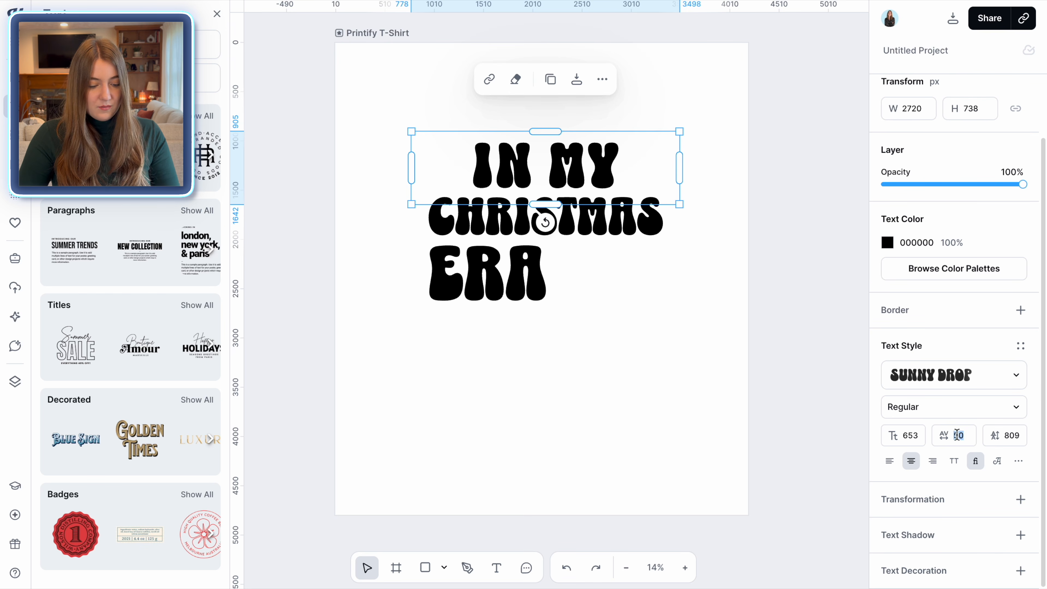
{"action": "type", "text": "35"}
{"action": "key", "text": "Return"}
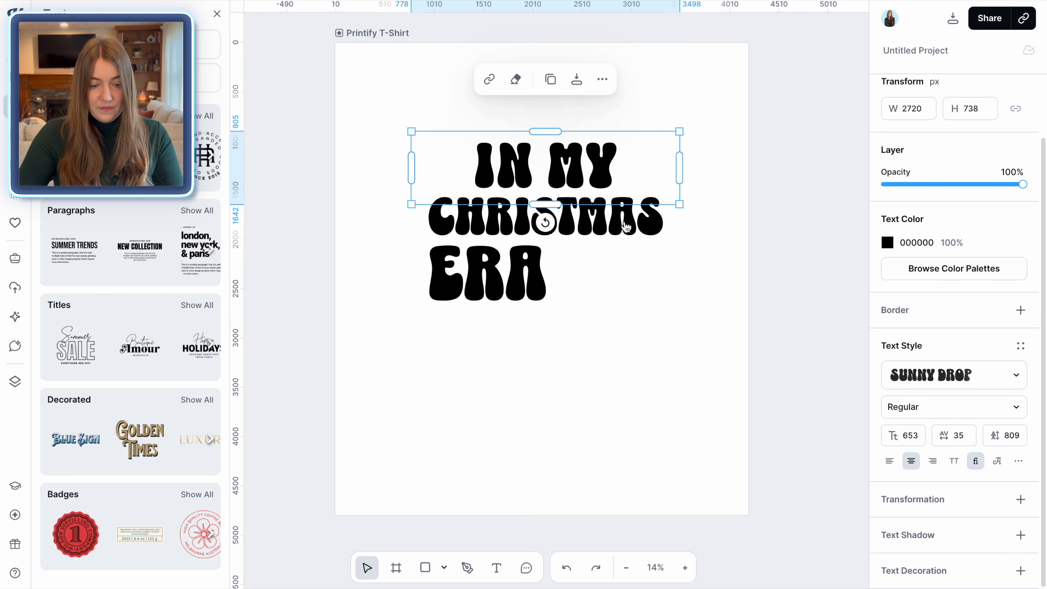
Set the letter spacing of the CHRISTMAS and ERA lines to 35 as well
{"action": "left_click", "coordinate": [626, 227]}
{"action": "double_click", "coordinate": [957, 439]}
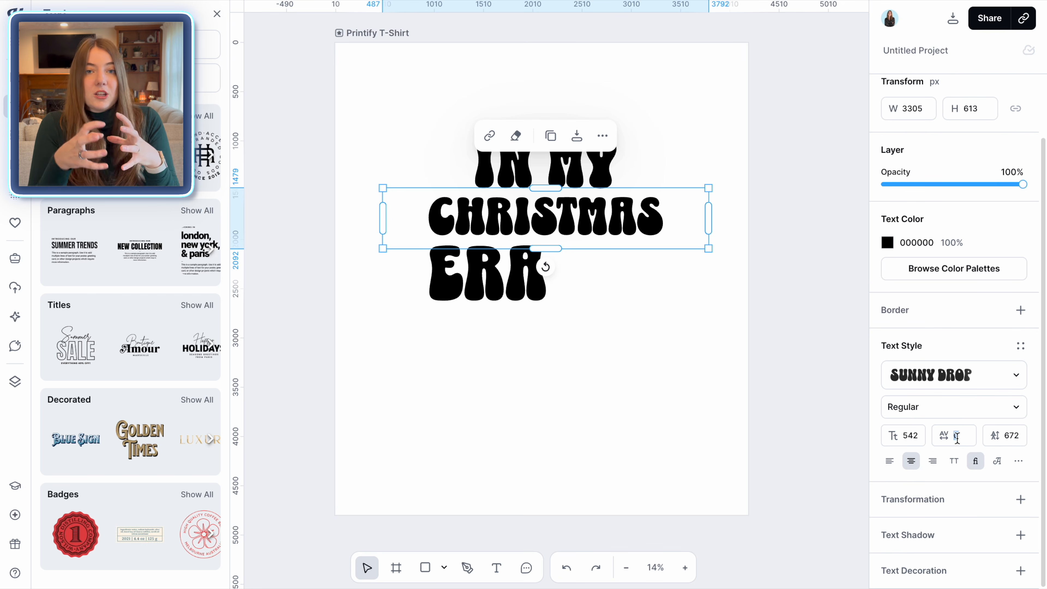
{"action": "type", "text": "35"}
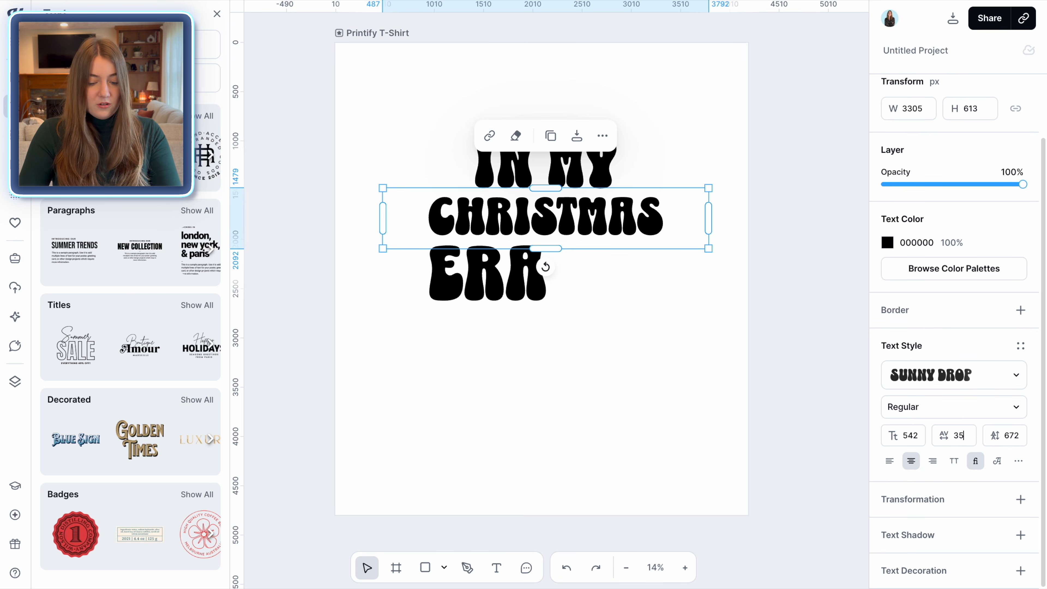
{"action": "key", "text": "Return"}
{"action": "left_click", "coordinate": [519, 296]}
{"action": "double_click", "coordinate": [935, 439]}
{"action": "type", "text": "35"}
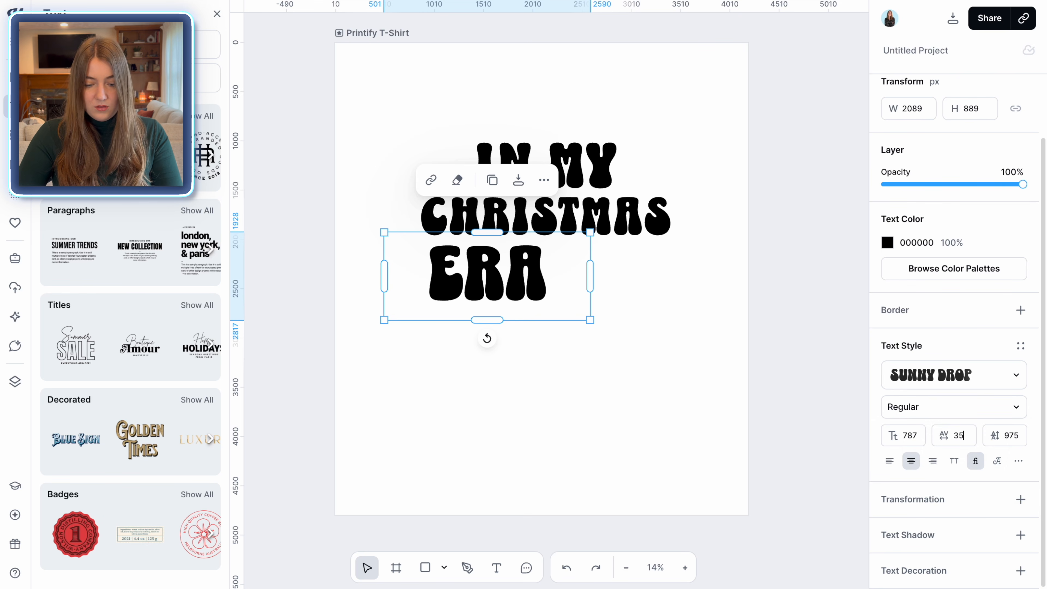
{"action": "key", "text": "Return"}
{"action": "left_click", "coordinate": [673, 458]}
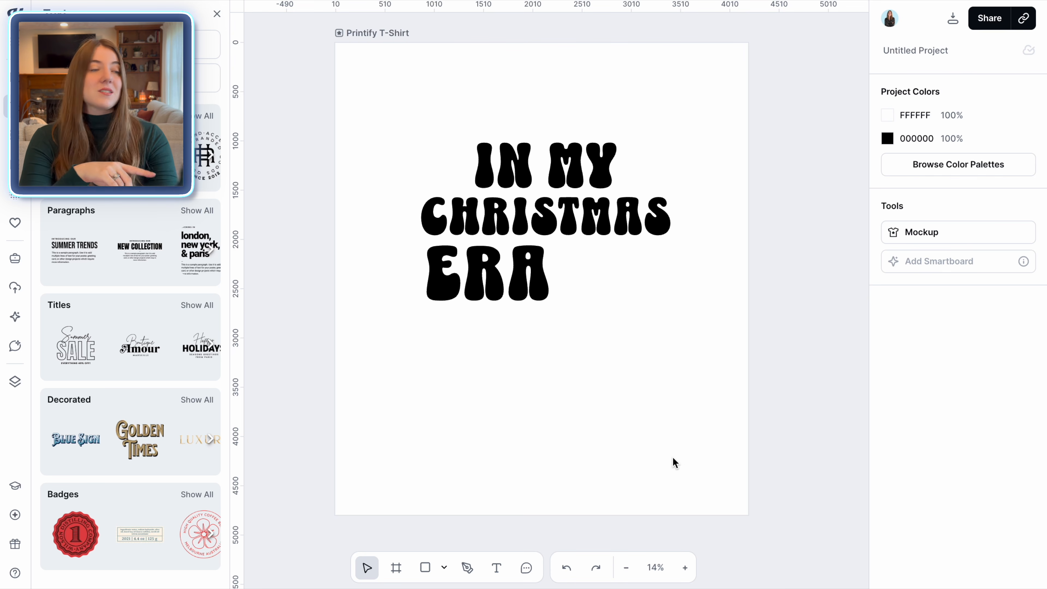
Colour the letter I of IN MY red, DD4040, using the solid colour picker
{"action": "left_click", "coordinate": [565, 192]}
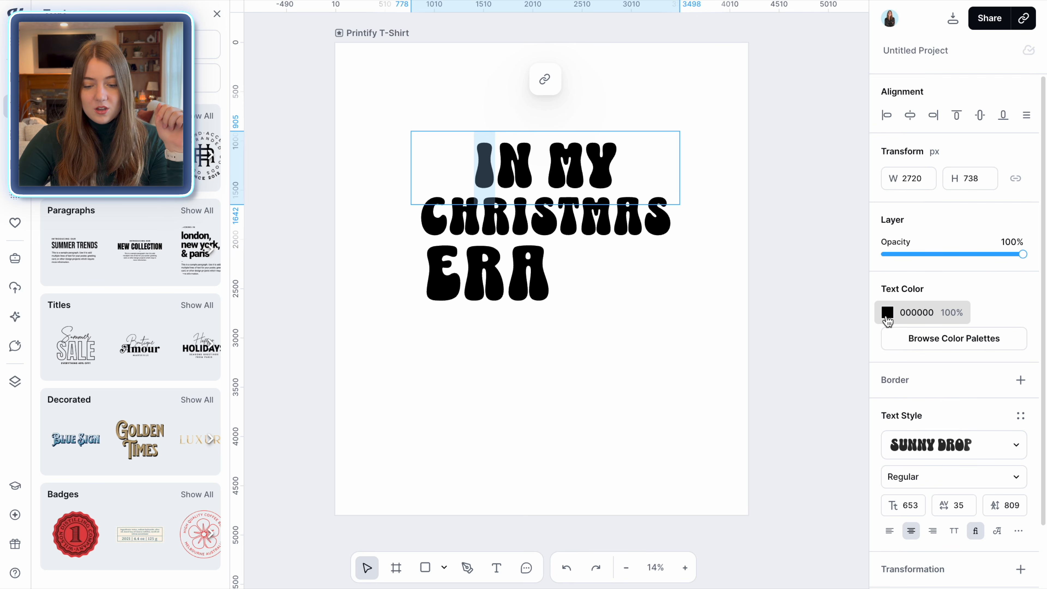
{"action": "left_click", "coordinate": [906, 335]}
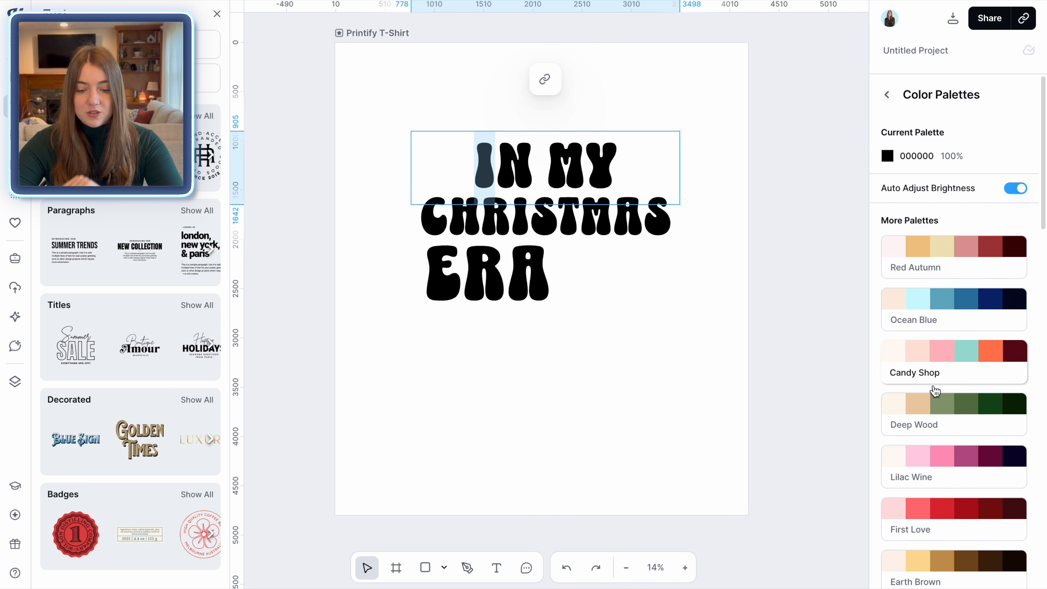
{"action": "scroll", "coordinate": [952, 468], "scroll_direction": "down", "scroll_amount": 5}
{"action": "scroll", "coordinate": [952, 467], "scroll_direction": "down", "scroll_amount": 8}
{"action": "scroll", "coordinate": [953, 468], "scroll_direction": "down", "scroll_amount": 13}
{"action": "scroll", "coordinate": [948, 467], "scroll_direction": "down", "scroll_amount": 1}
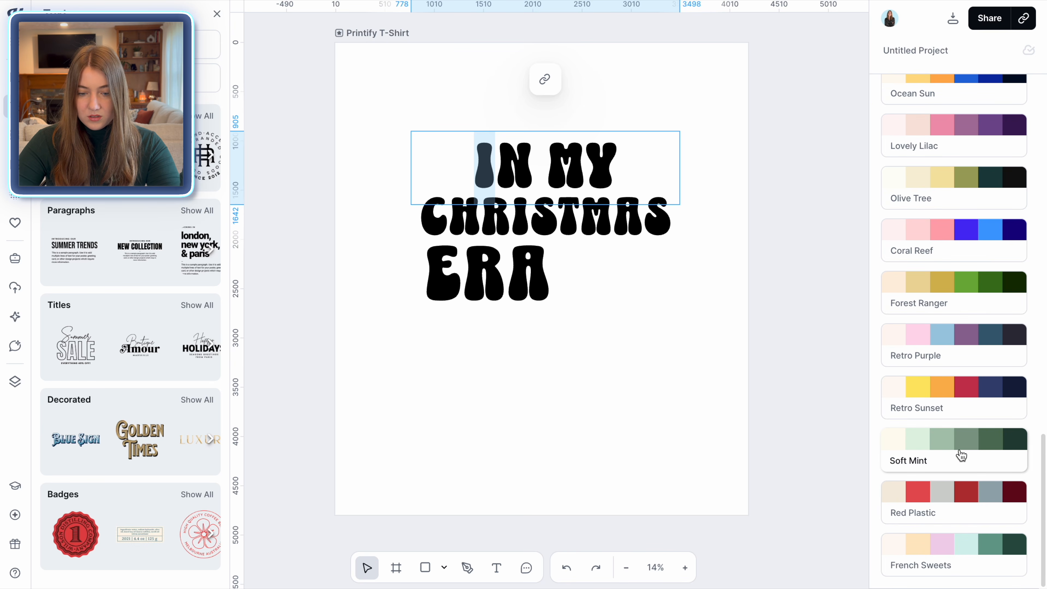
{"action": "scroll", "coordinate": [957, 454], "scroll_direction": "up", "scroll_amount": 15}
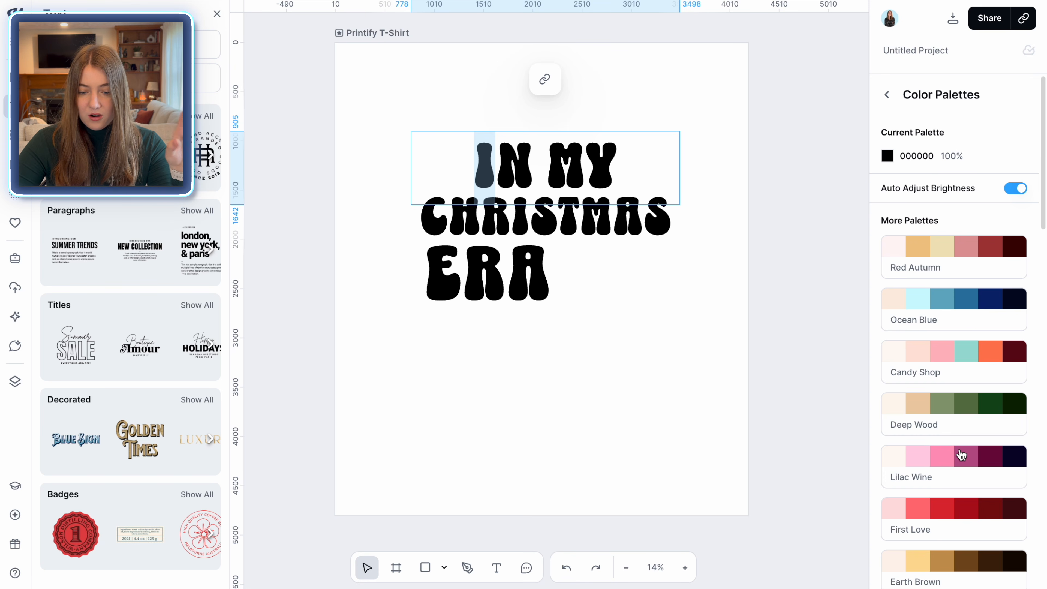
{"action": "left_click", "coordinate": [888, 157]}
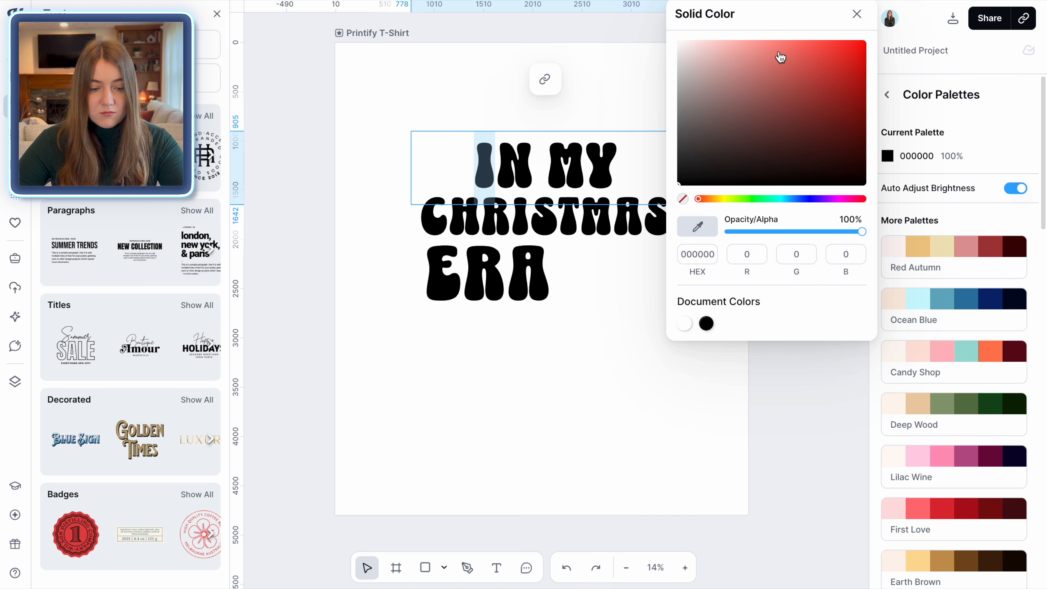
{"action": "left_click", "coordinate": [803, 51]}
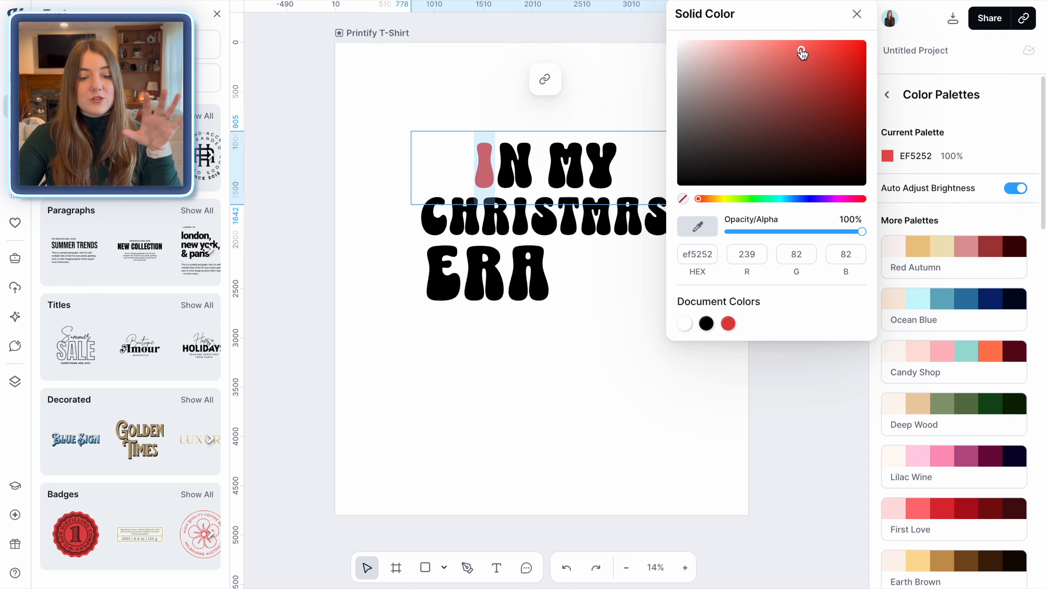
{"action": "left_click_drag", "start_coordinate": [801, 52], "coordinate": [869, 103]}
{"action": "left_click", "coordinate": [606, 404]}
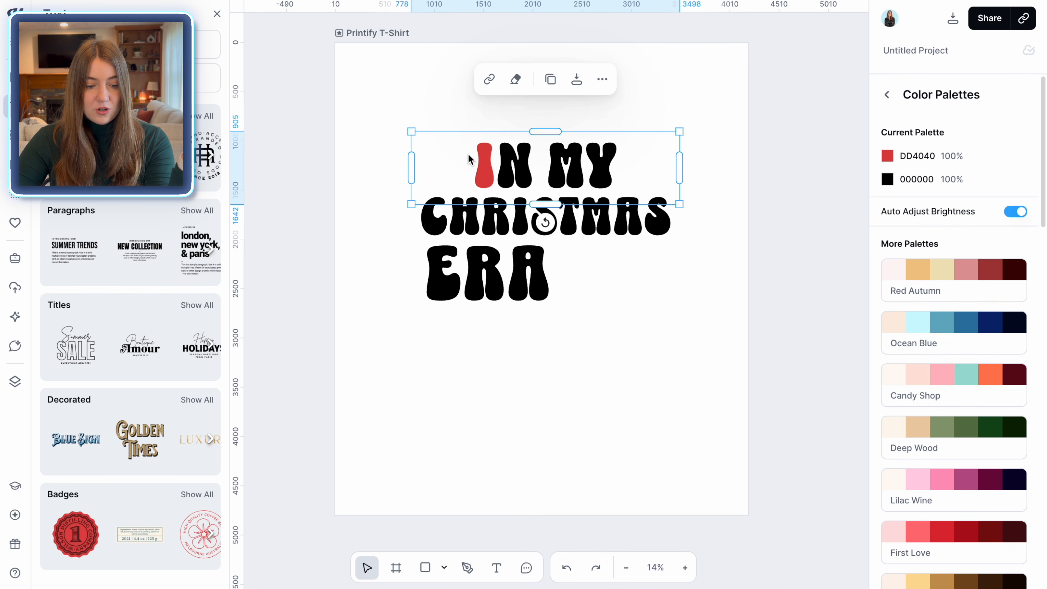
{"action": "double_click", "coordinate": [478, 159]}
{"action": "left_click_drag", "start_coordinate": [478, 158], "coordinate": [494, 164]}
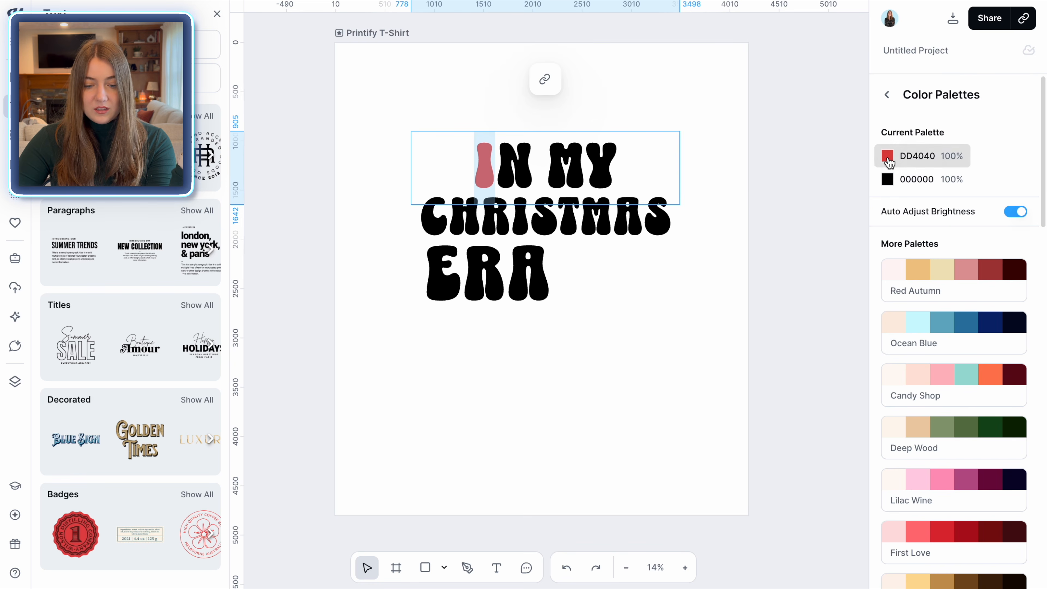
{"action": "left_click", "coordinate": [888, 163]}
{"action": "left_click_drag", "start_coordinate": [812, 62], "coordinate": [795, 57]}
{"action": "left_click", "coordinate": [613, 292]}
{"action": "double_click", "coordinate": [493, 167]}
{"action": "left_click_drag", "start_coordinate": [493, 167], "coordinate": [473, 169]}
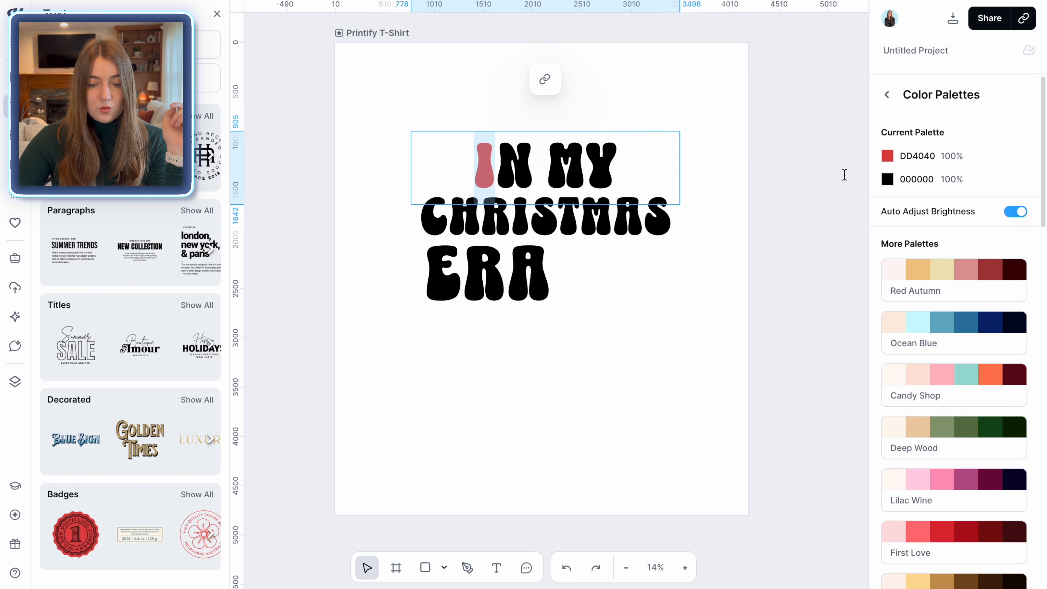
{"action": "left_click", "coordinate": [890, 156]}
Colour the N of IN MY green, 5A9A6D
{"action": "left_click", "coordinate": [534, 187]}
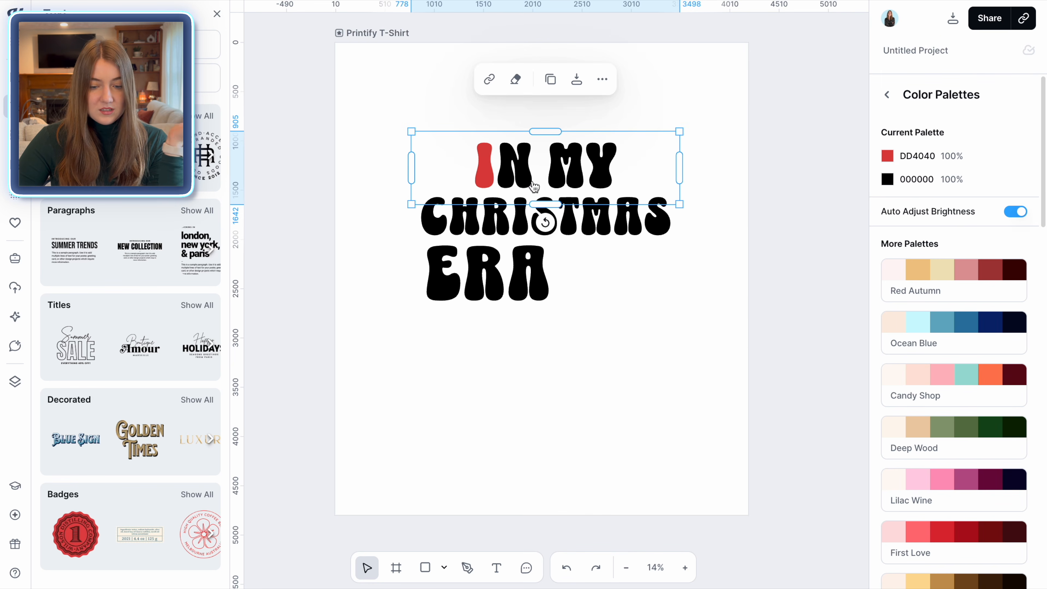
{"action": "double_click", "coordinate": [534, 187]}
{"action": "left_click_drag", "start_coordinate": [534, 187], "coordinate": [497, 185]}
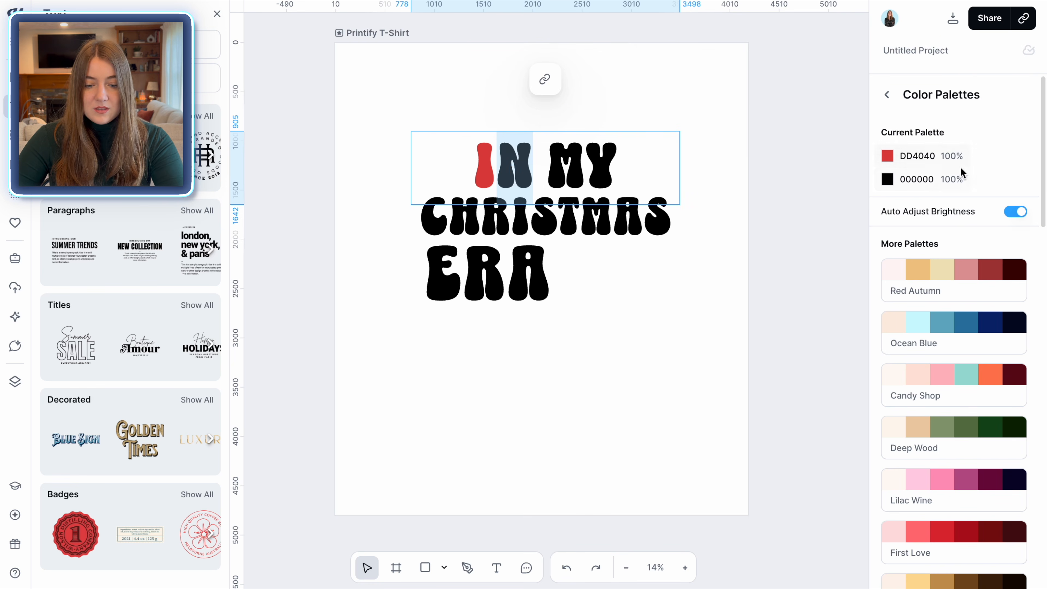
{"action": "left_click", "coordinate": [888, 179]}
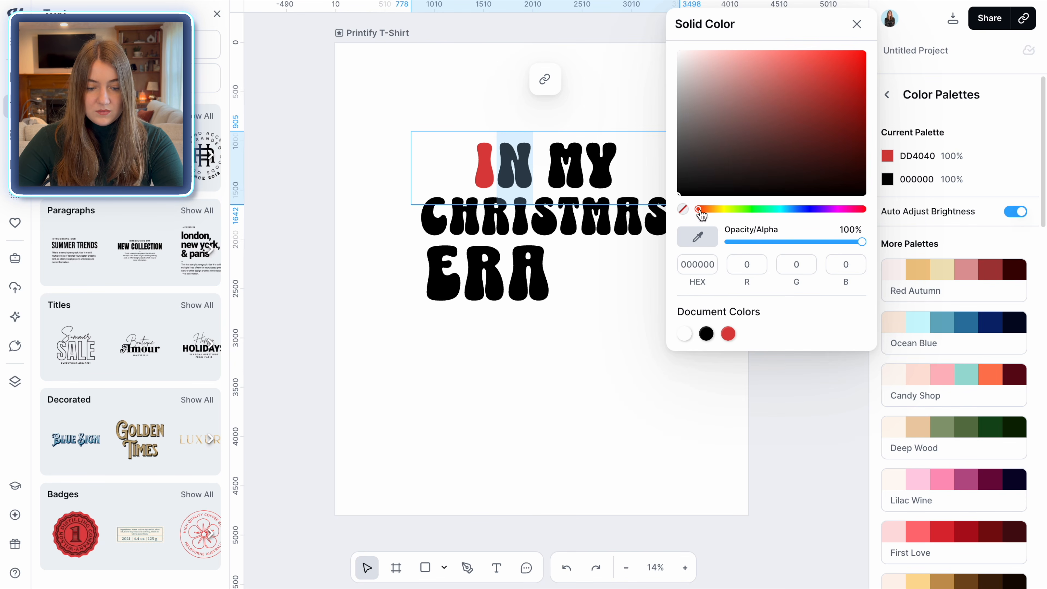
{"action": "left_click_drag", "start_coordinate": [700, 210], "coordinate": [752, 209]}
{"action": "left_click", "coordinate": [755, 109]}
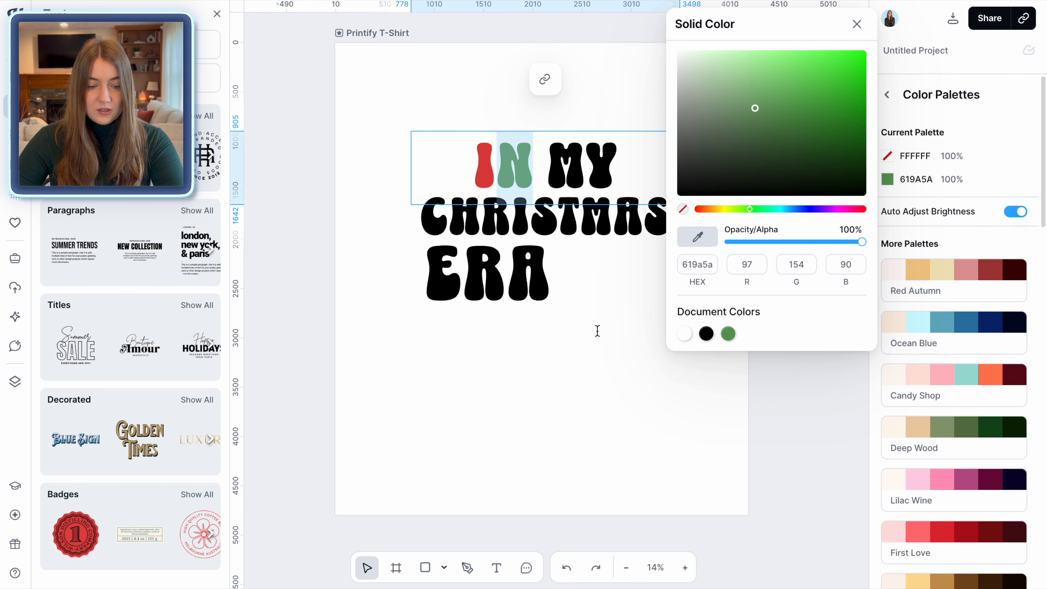
{"action": "key", "text": "Escape"}
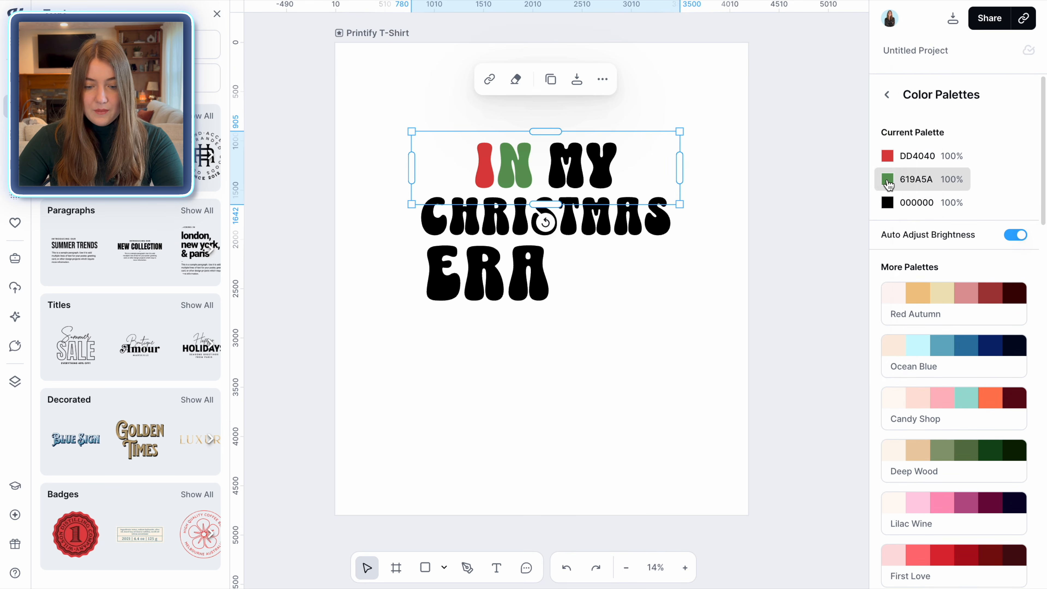
{"action": "left_click", "coordinate": [887, 179]}
{"action": "left_click_drag", "start_coordinate": [755, 216], "coordinate": [763, 215]}
{"action": "left_click", "coordinate": [648, 374]}
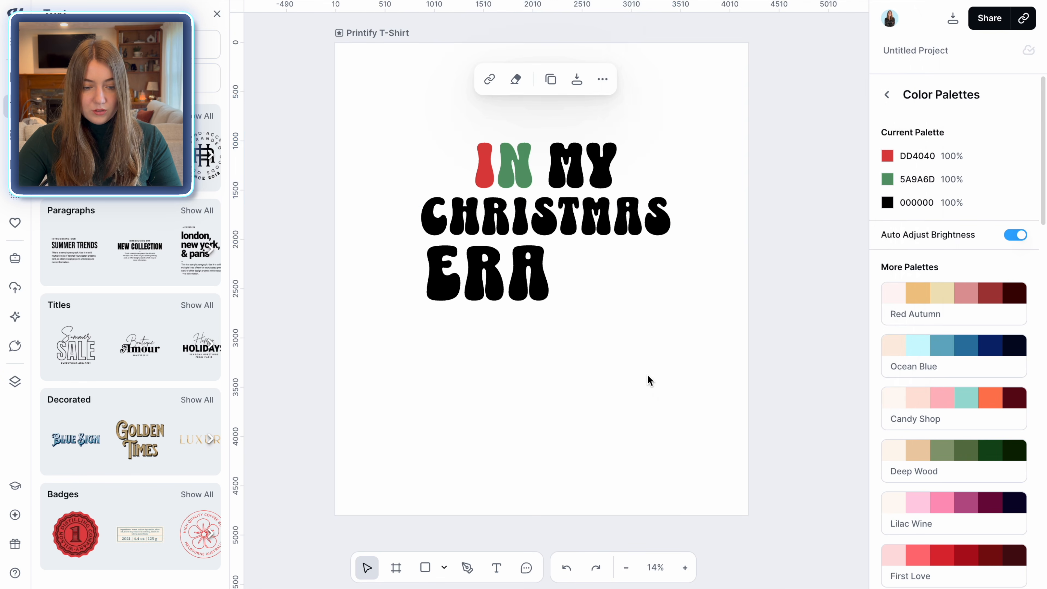
Colour the M of IN MY golden yellow and the Y pink
{"action": "left_click", "coordinate": [581, 169]}
{"action": "left_click", "coordinate": [580, 169]}
{"action": "left_click_drag", "start_coordinate": [580, 169], "coordinate": [552, 169]}
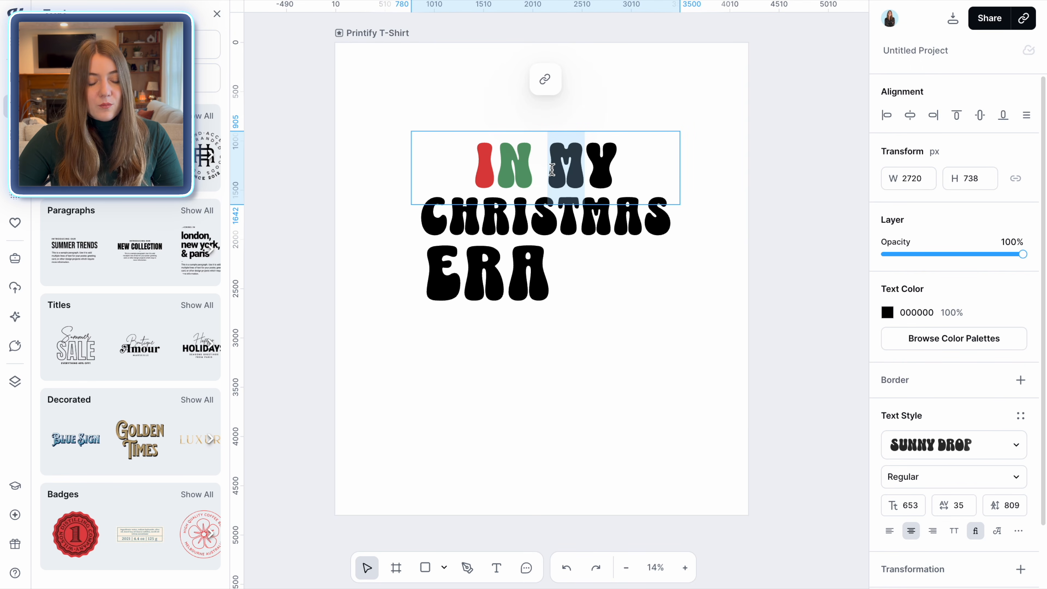
{"action": "left_click", "coordinate": [887, 310]}
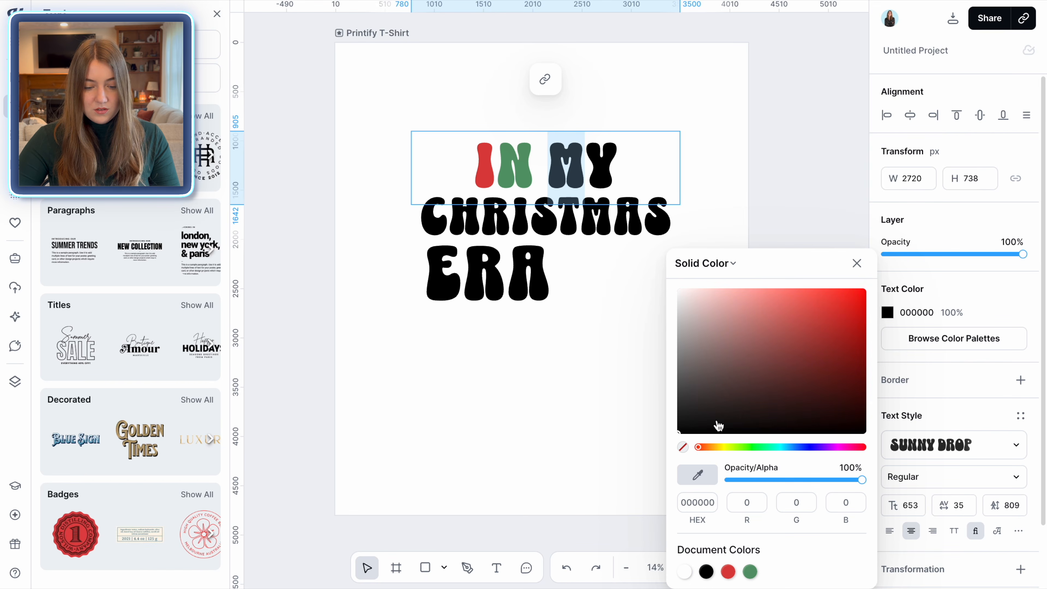
{"action": "left_click_drag", "start_coordinate": [698, 450], "coordinate": [716, 451]}
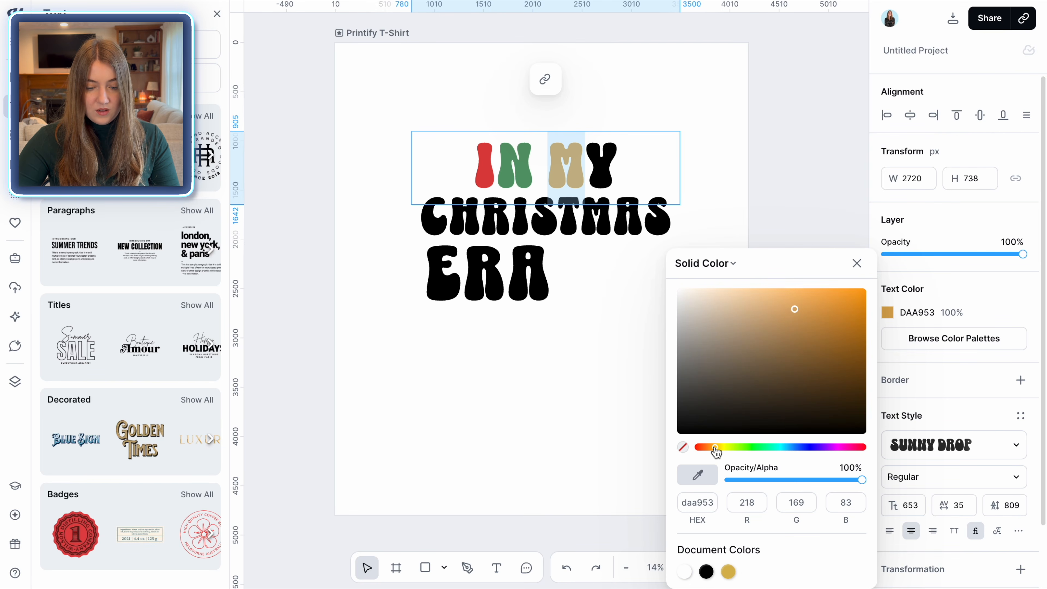
{"action": "left_click_drag", "start_coordinate": [795, 311], "coordinate": [799, 294]}
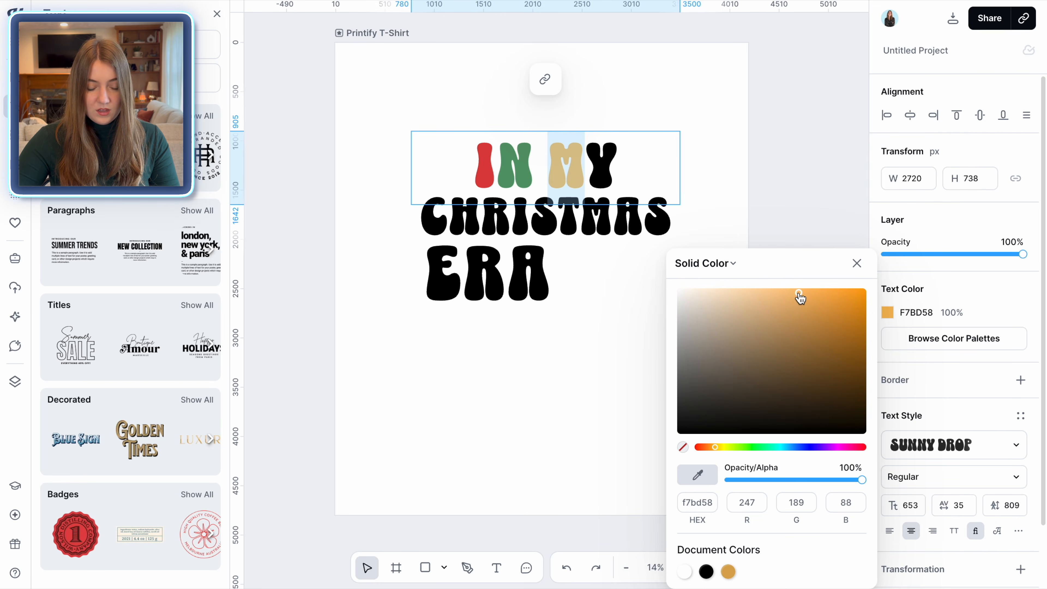
{"action": "left_click_drag", "start_coordinate": [615, 170], "coordinate": [601, 170]}
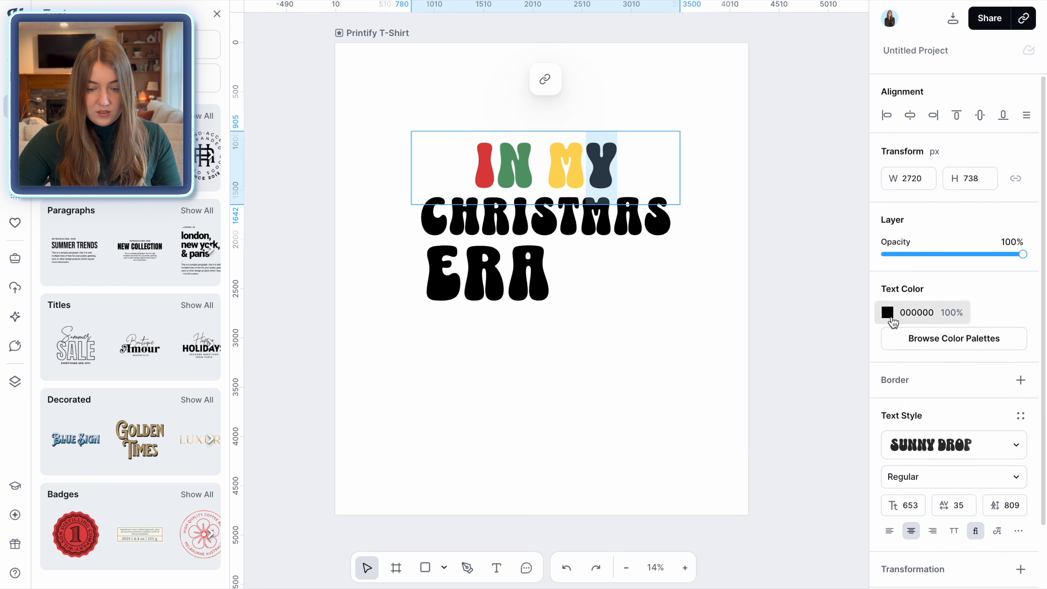
{"action": "left_click", "coordinate": [887, 312]}
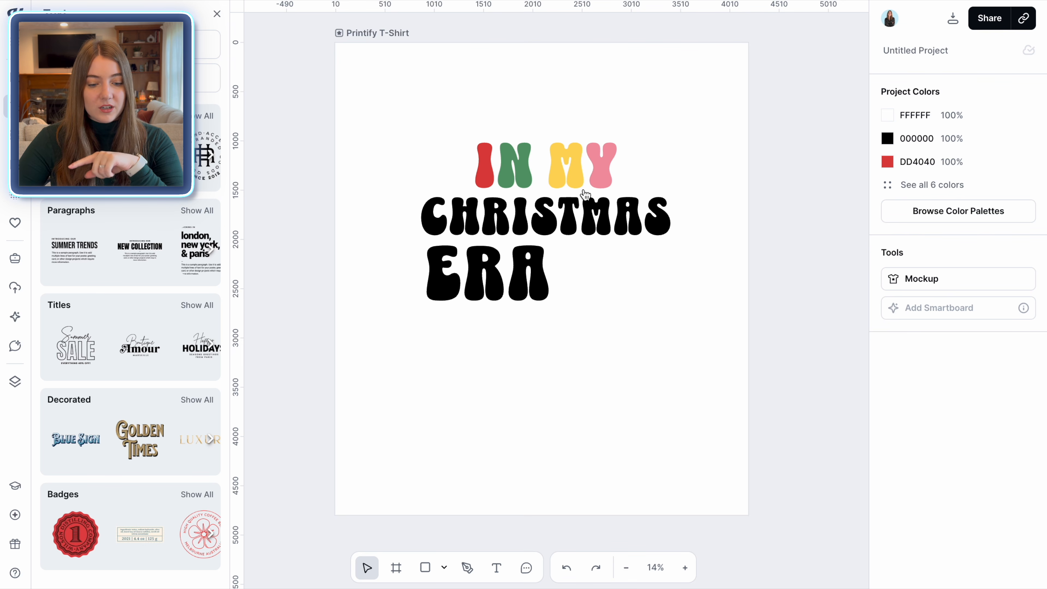
Colour the C of CHRISTMAS green using the document colours
{"action": "left_click", "coordinate": [577, 172]}
{"action": "double_click", "coordinate": [577, 158]}
{"action": "left_click", "coordinate": [584, 174]}
{"action": "key", "text": "shift+Left"}
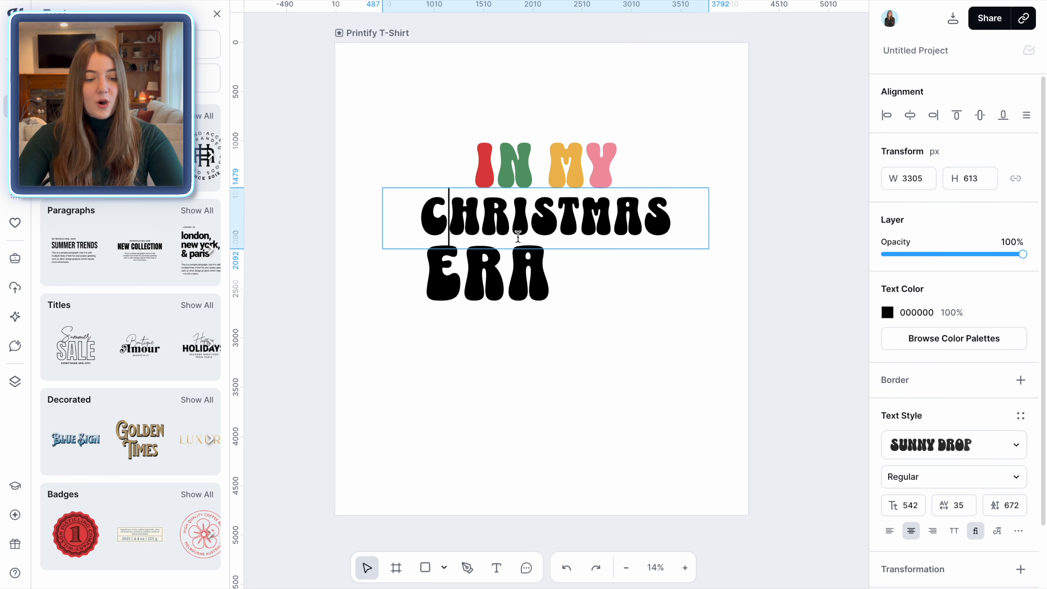
{"action": "key", "text": "shift+Left"}
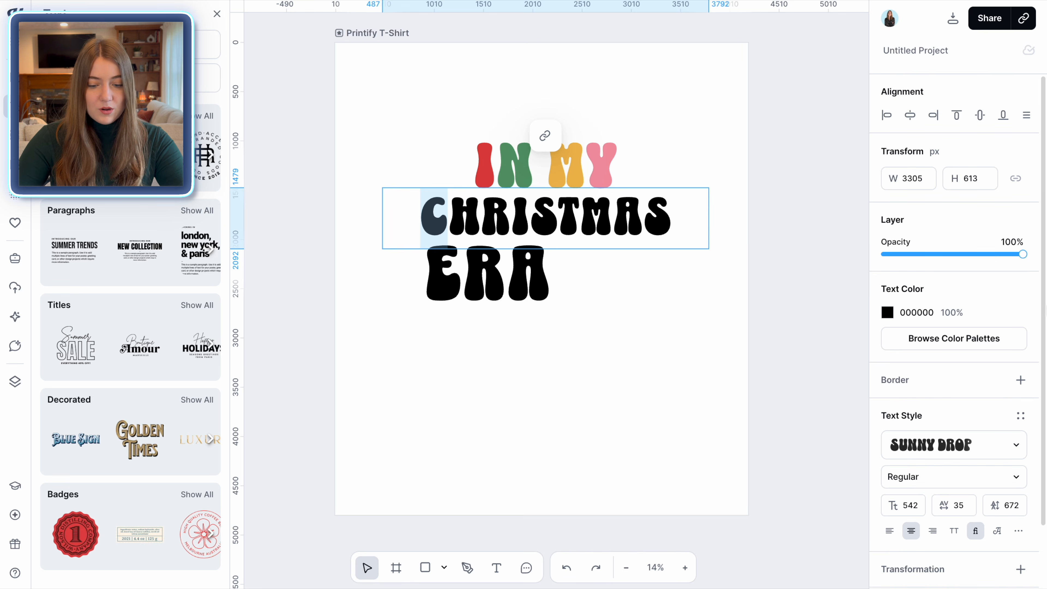
{"action": "left_click", "coordinate": [887, 313]}
{"action": "left_click", "coordinate": [749, 572]}
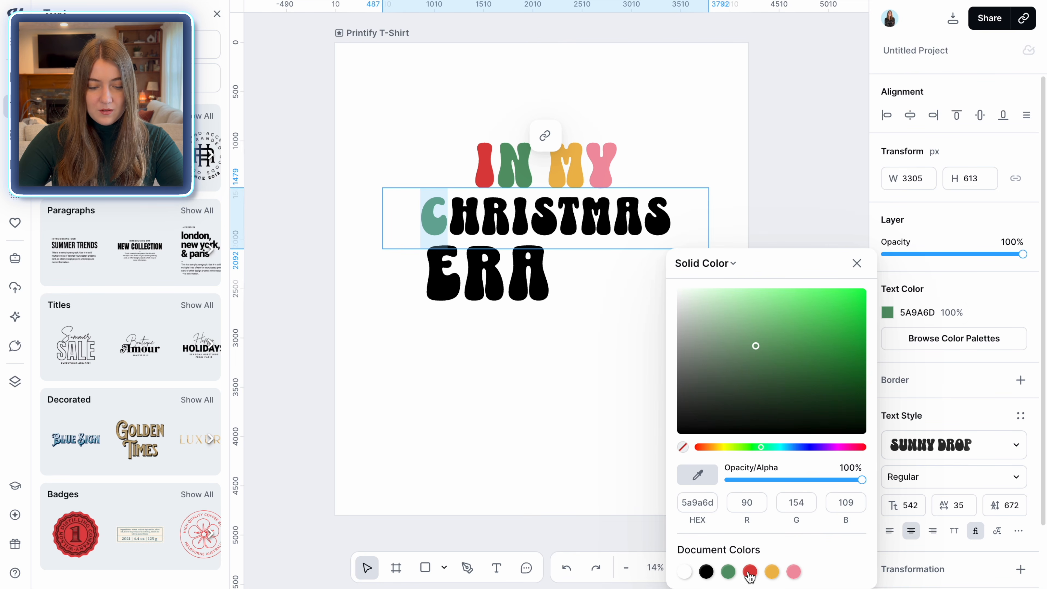
Colour both S letters of CHRISTMAS green and alternate the other letters in yellow and pink
{"action": "left_click_drag", "start_coordinate": [556, 215], "coordinate": [537, 215]}
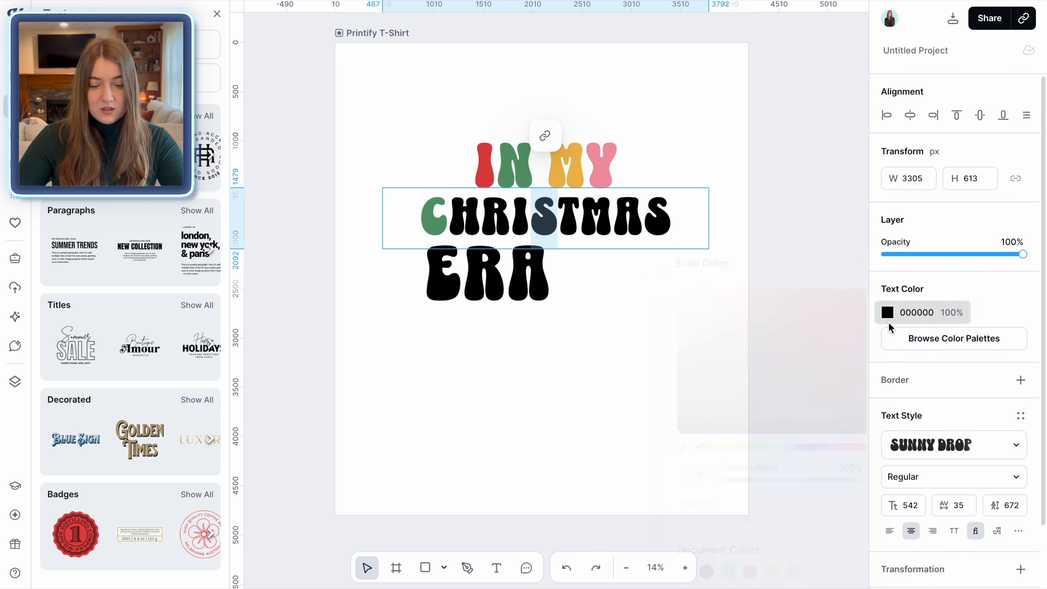
{"action": "left_click", "coordinate": [888, 312]}
{"action": "left_click", "coordinate": [728, 571]}
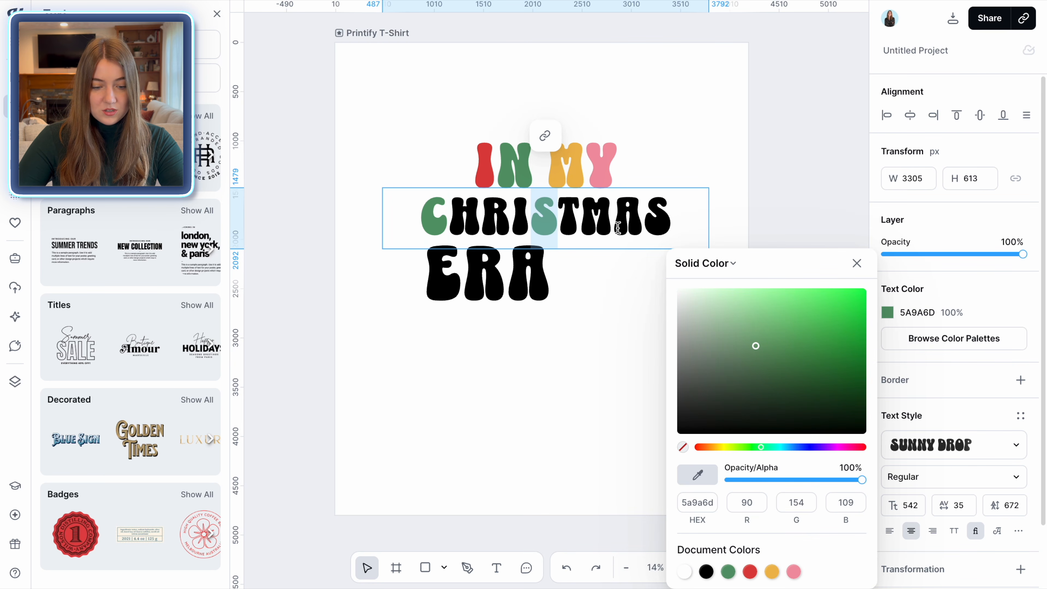
{"action": "left_click_drag", "start_coordinate": [668, 227], "coordinate": [655, 226]}
{"action": "left_click", "coordinate": [888, 313]}
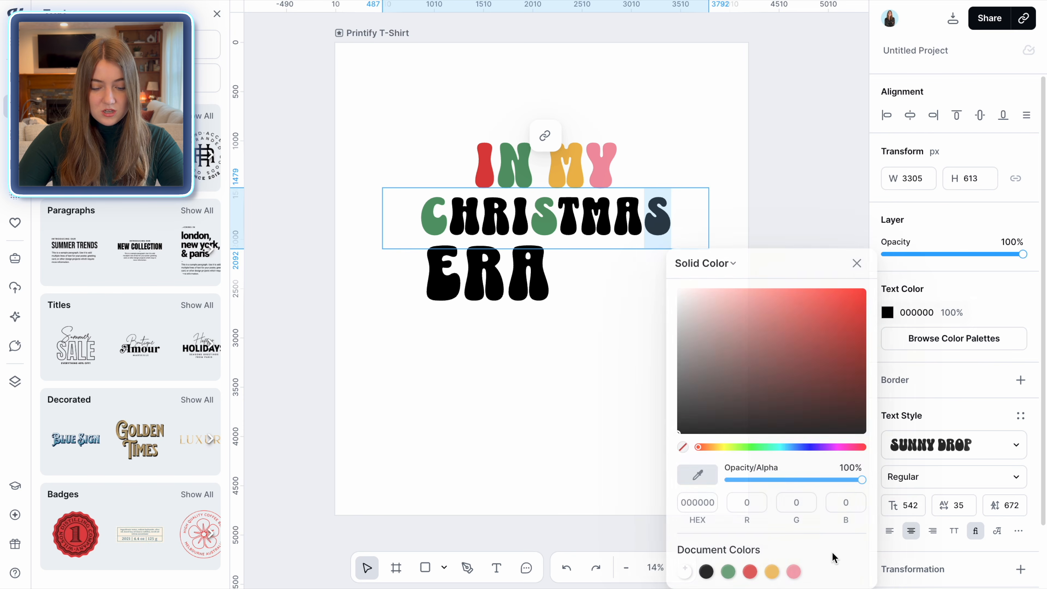
{"action": "left_click", "coordinate": [728, 571]}
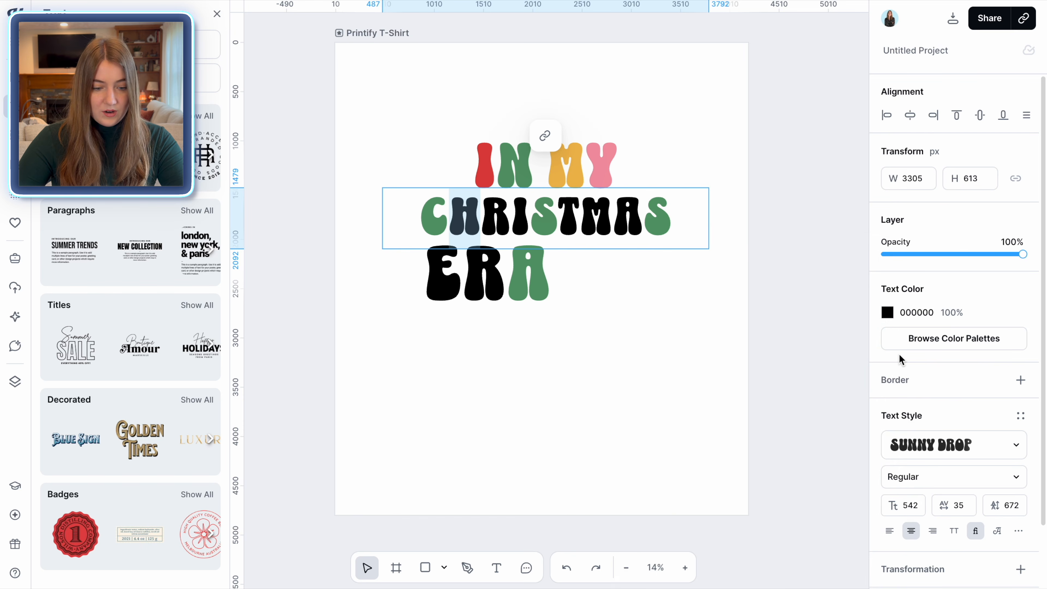
{"action": "left_click", "coordinate": [888, 312]}
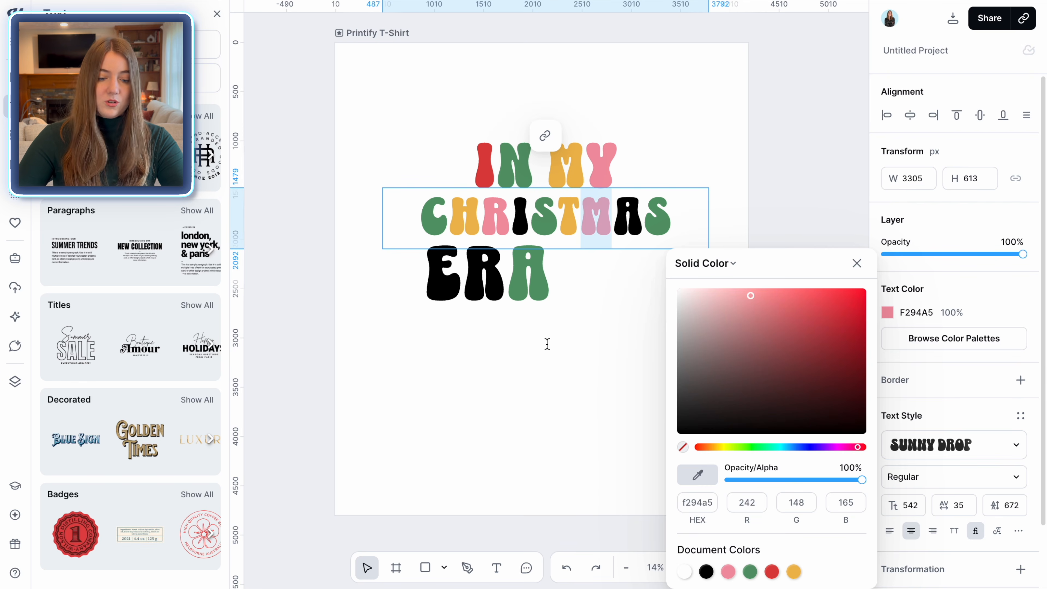
{"action": "left_click", "coordinate": [547, 345]}
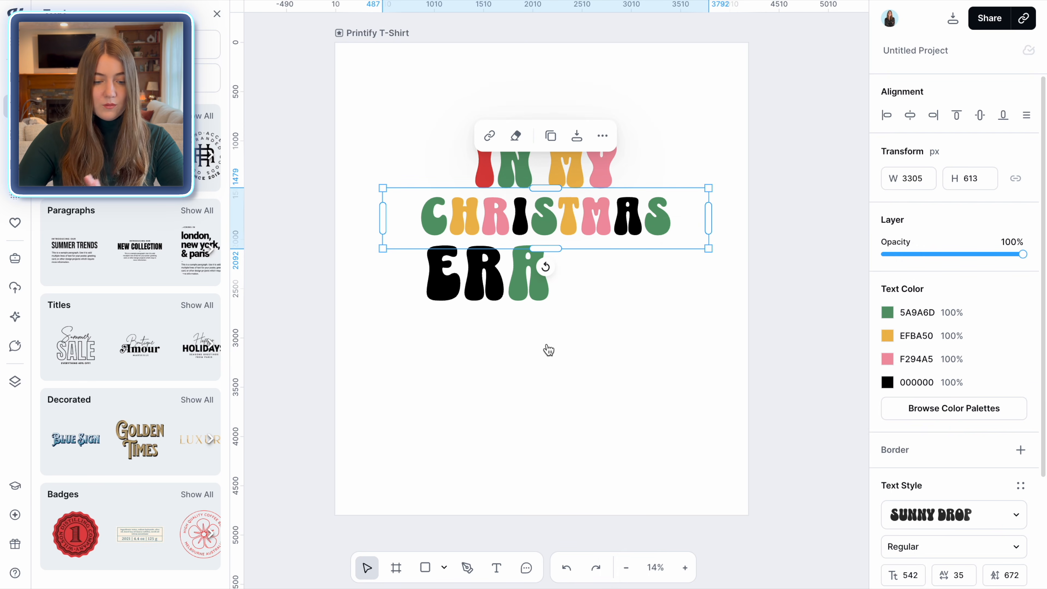
Colour the E of ERA pink and the remaining black letters red
{"action": "left_click", "coordinate": [458, 279]}
{"action": "left_click", "coordinate": [527, 212]}
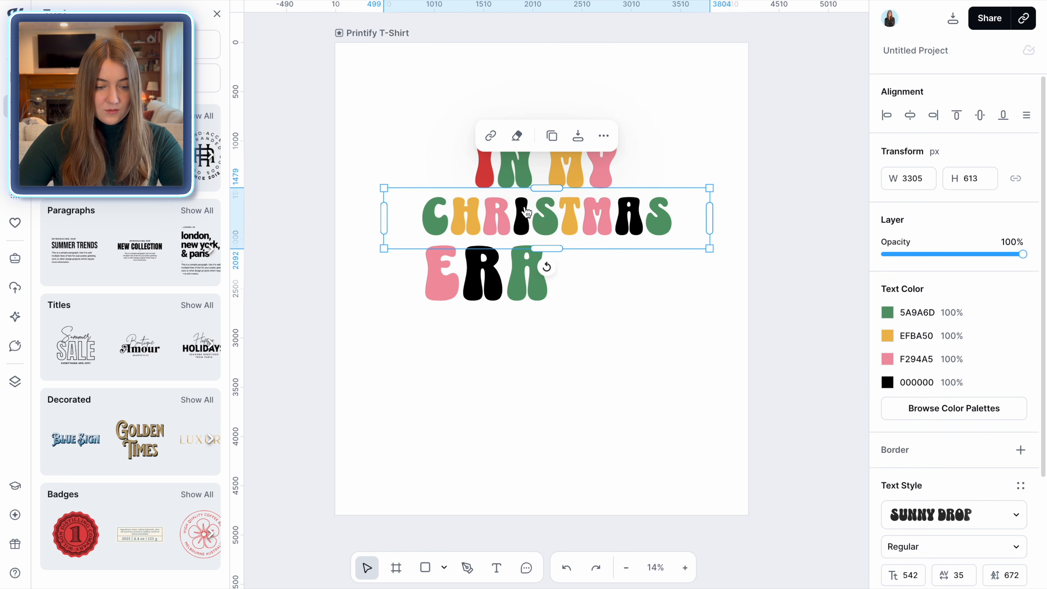
{"action": "double_click", "coordinate": [528, 222]}
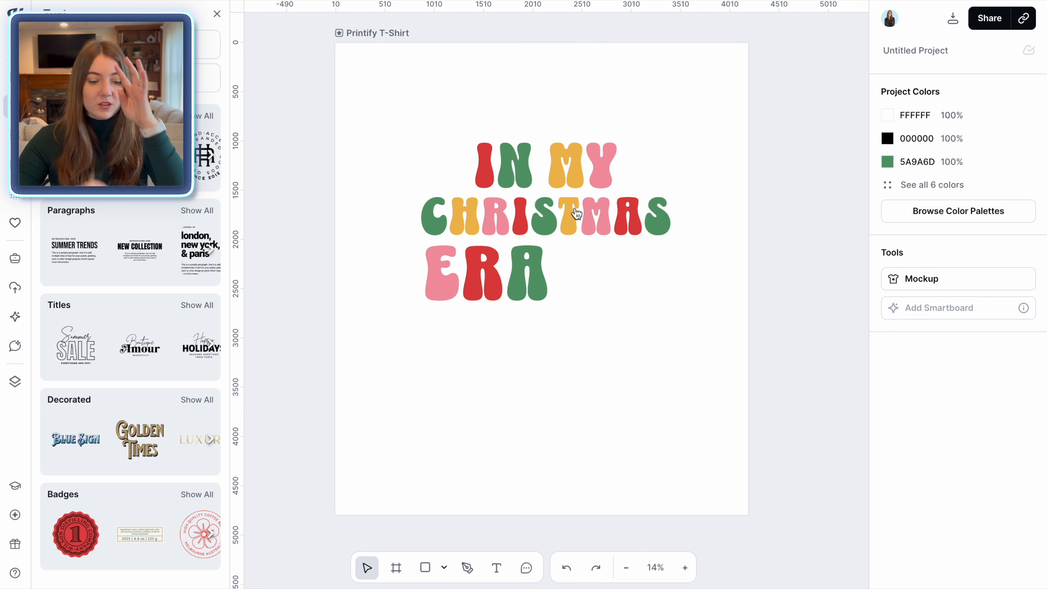
Add a black border to the IN MY line and set its weight to 20
{"action": "left_click", "coordinate": [580, 174]}
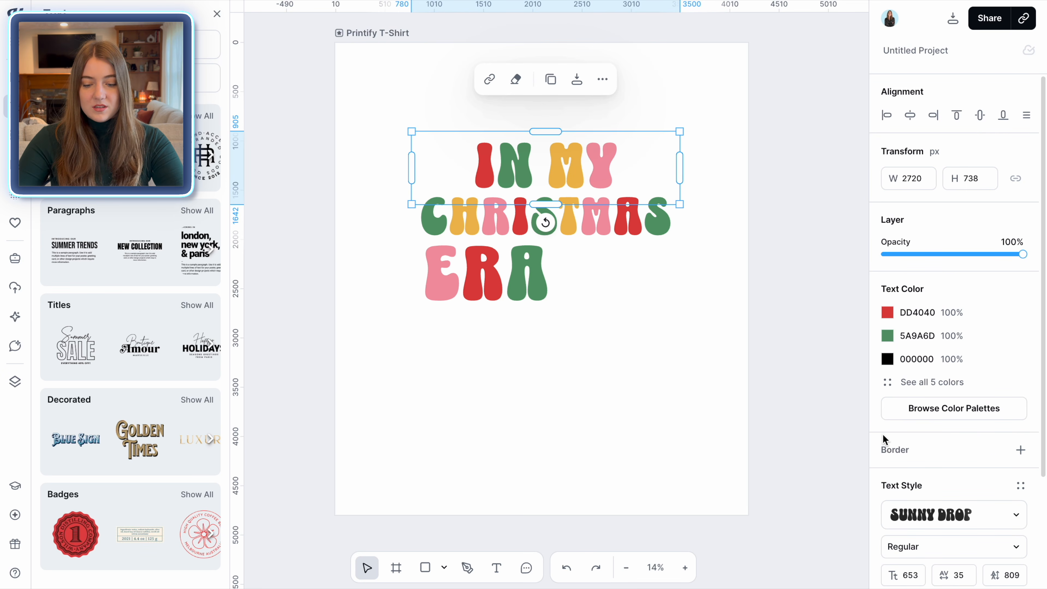
{"action": "left_click", "coordinate": [1021, 450]}
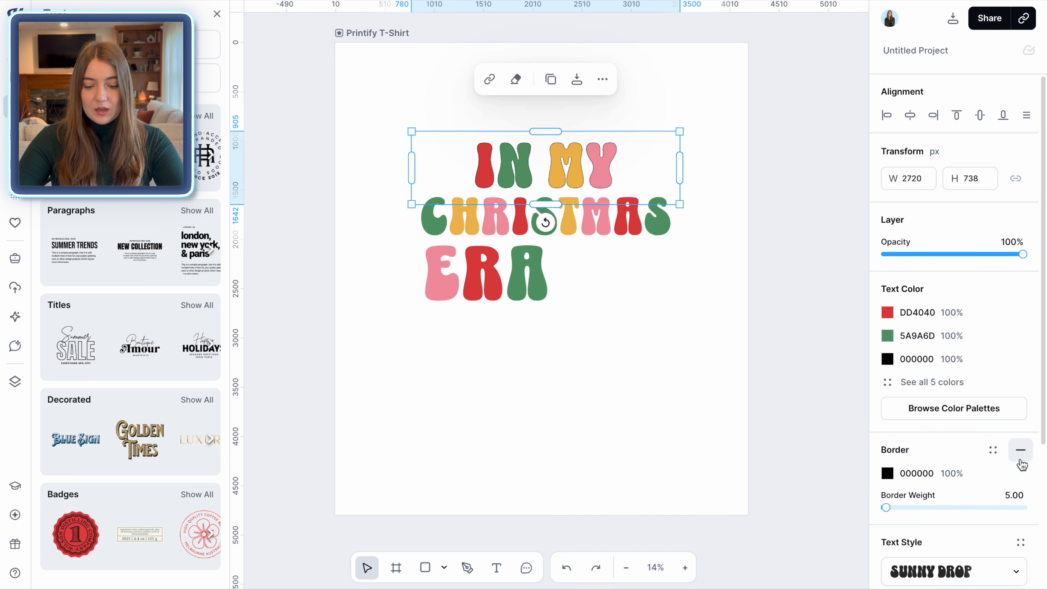
{"action": "left_click", "coordinate": [1011, 495]}
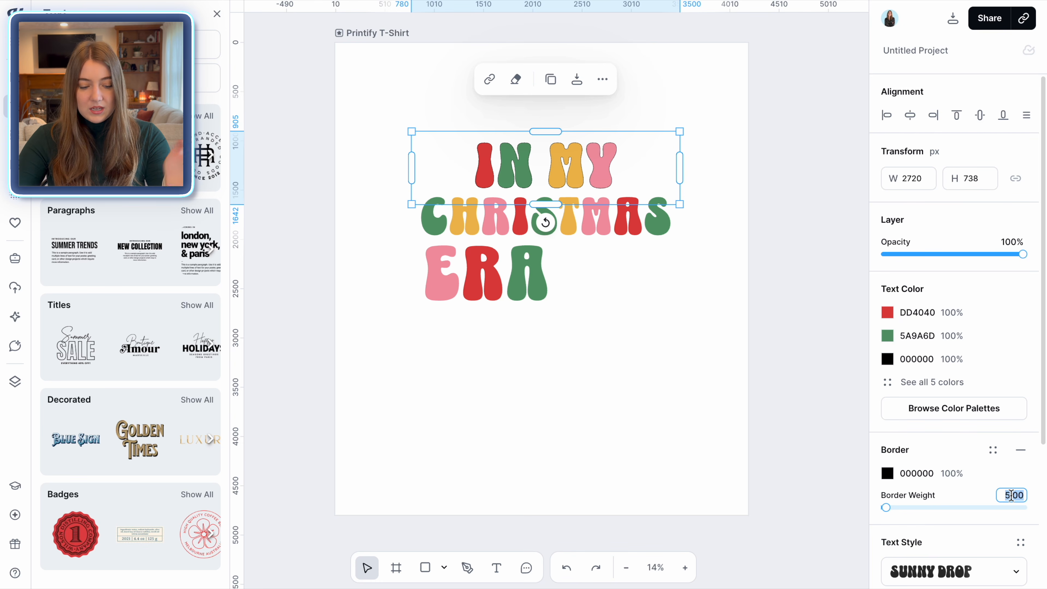
{"action": "type", "text": "15"}
{"action": "key", "text": "Return"}
{"action": "left_click", "coordinate": [1011, 495]}
{"action": "type", "text": "20"}
{"action": "key", "text": "Return"}
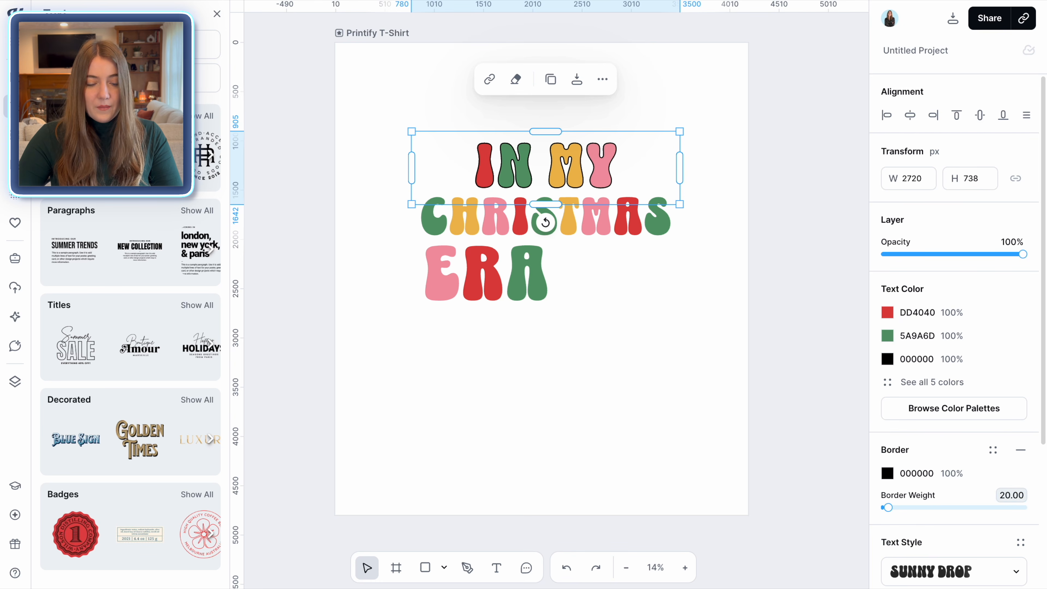
Add a black border to the CHRISTMAS line and set its weight to 20
{"action": "left_click", "coordinate": [632, 243]}
{"action": "left_click", "coordinate": [1021, 450]}
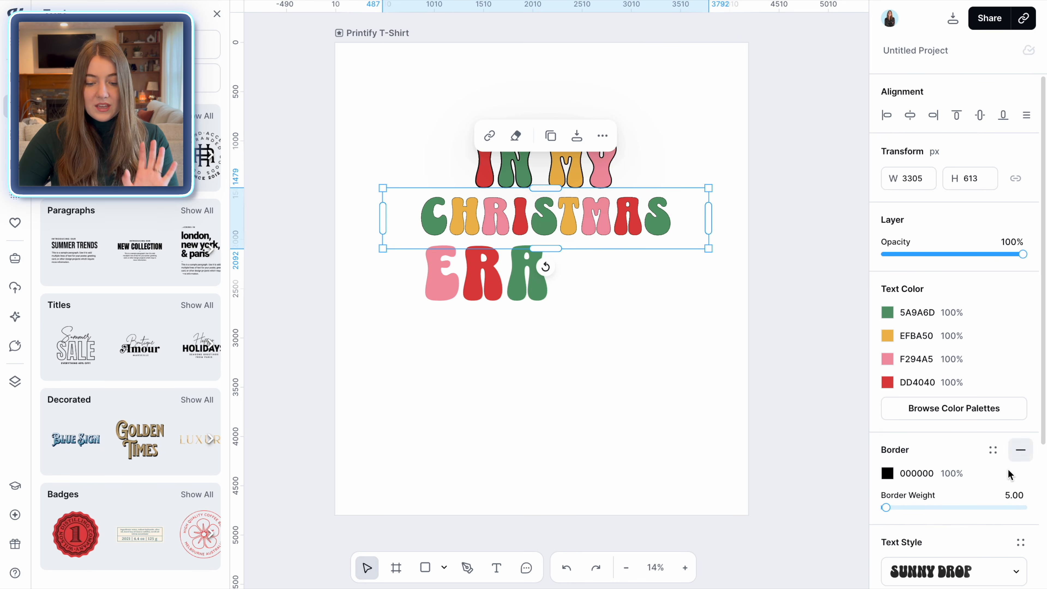
{"action": "left_click", "coordinate": [1015, 495]}
{"action": "type", "text": "20"}
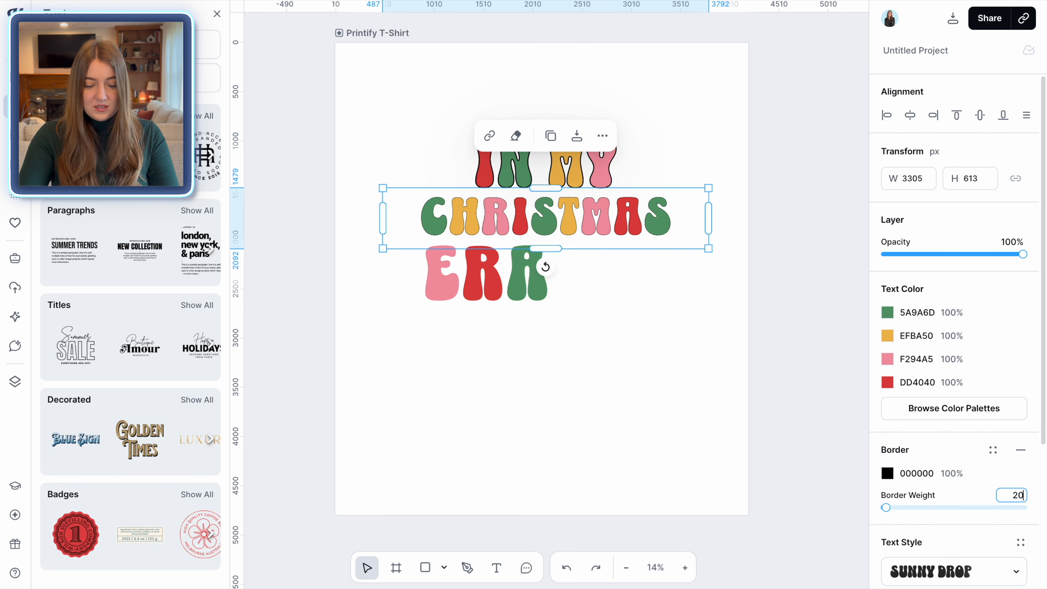
{"action": "key", "text": "Return"}
Add a black border to the ERA line and set its weight to 20
{"action": "left_click", "coordinate": [513, 292]}
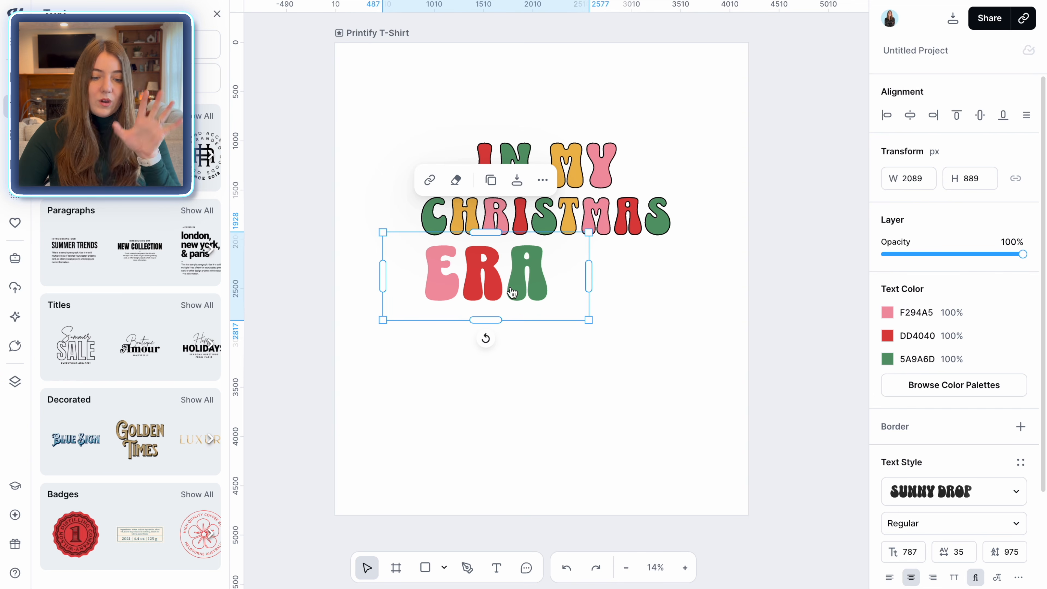
{"action": "left_click", "coordinate": [1021, 426]}
{"action": "left_click", "coordinate": [1015, 471]}
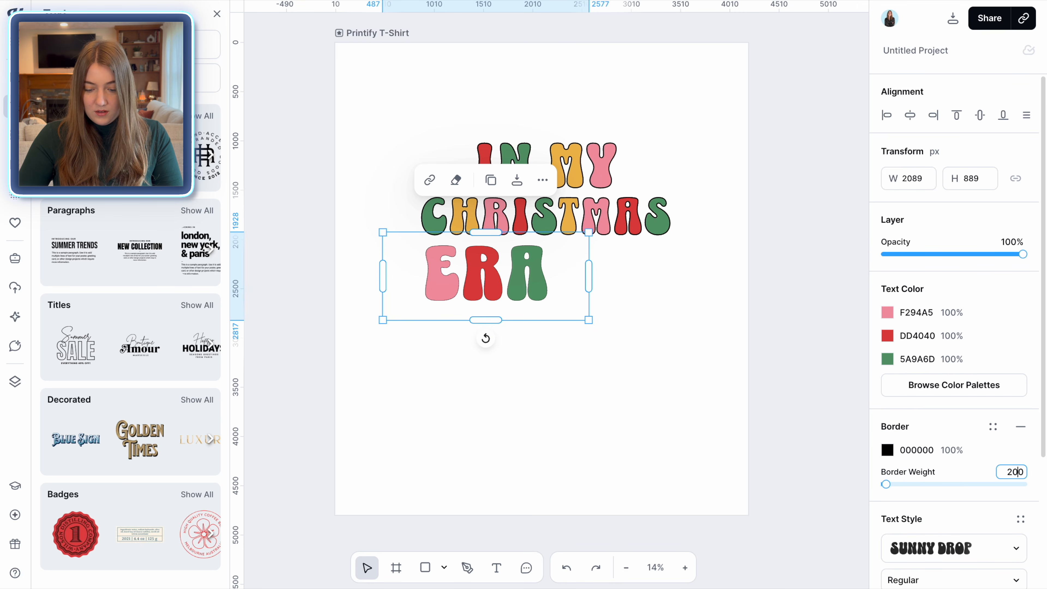
{"action": "type", "text": "20"}
{"action": "key", "text": "Return"}
{"action": "left_click", "coordinate": [784, 356]}
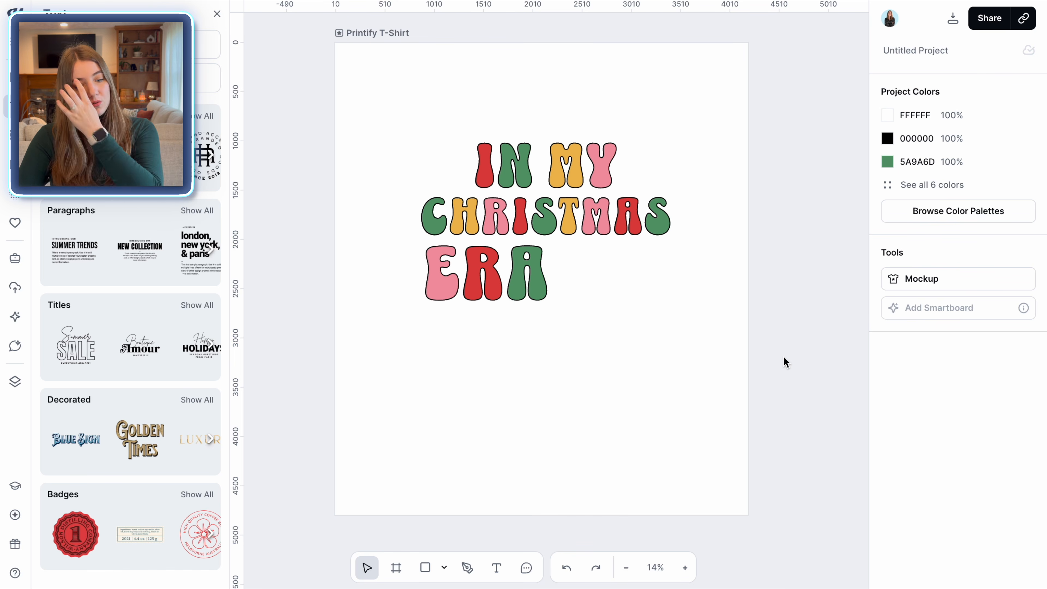
Add a text shadow to the IN MY line with an offset of 10 and an angle of -60°
{"action": "left_click", "coordinate": [542, 194]}
{"action": "left_click", "coordinate": [582, 180]}
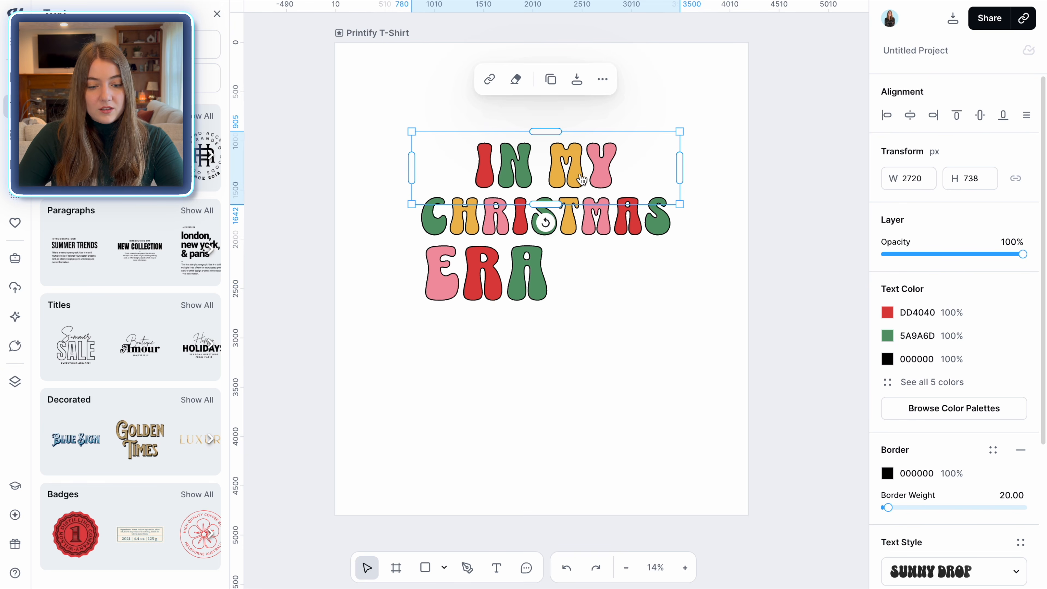
{"action": "scroll", "coordinate": [978, 437], "scroll_direction": "down", "scroll_amount": 5}
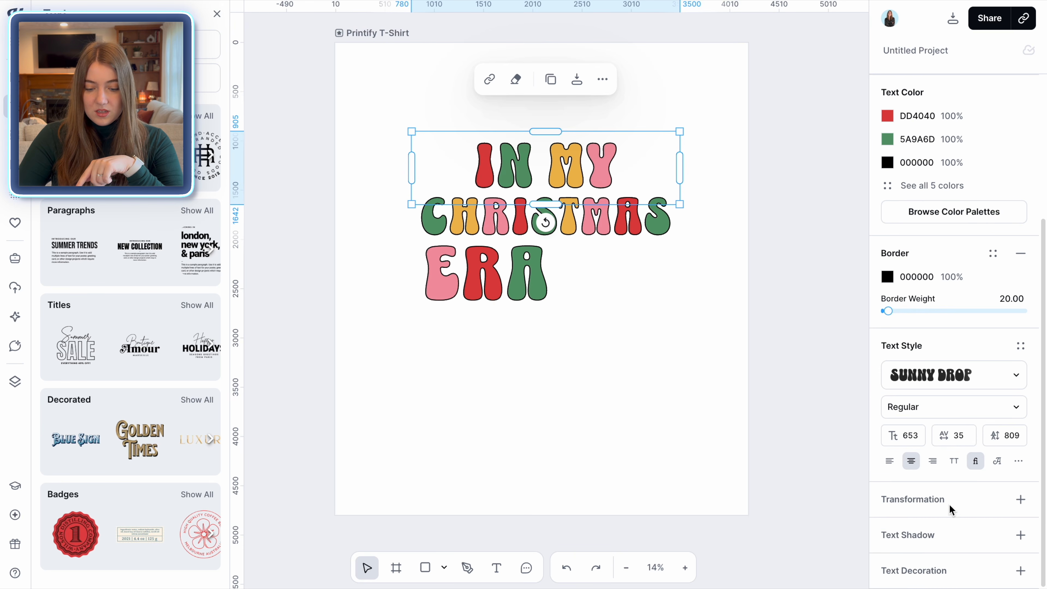
{"action": "left_click", "coordinate": [1021, 535]}
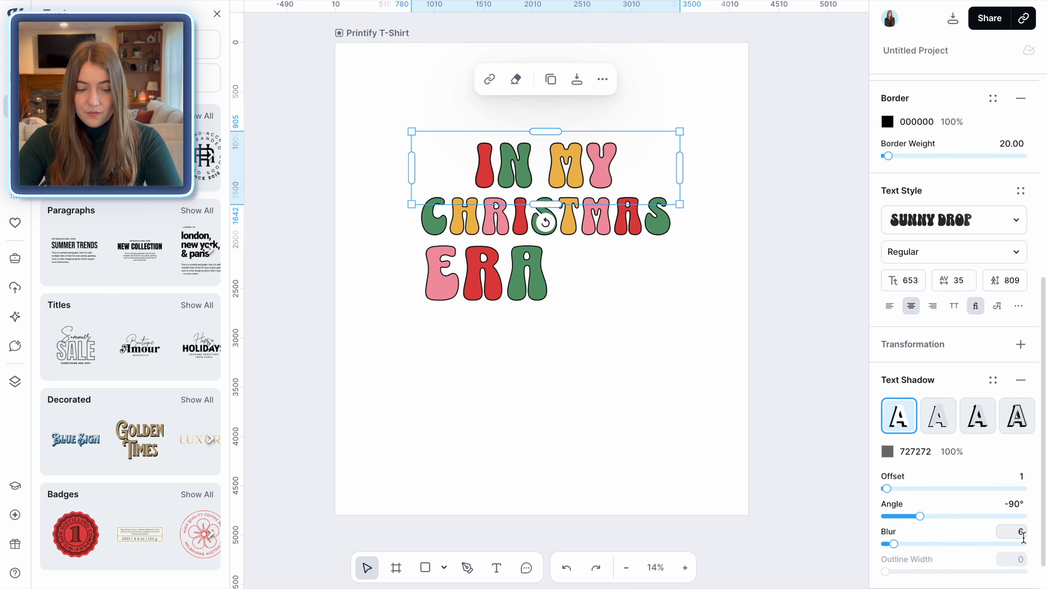
{"action": "left_click", "coordinate": [1022, 475]}
{"action": "type", "text": "5"}
{"action": "key", "text": "Return"}
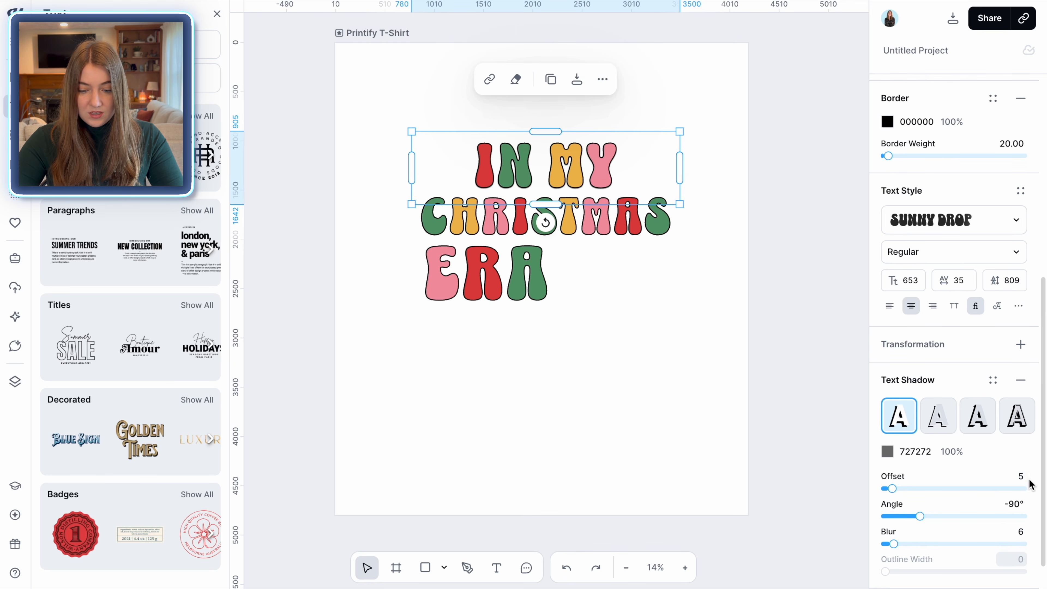
{"action": "type", "text": "10"}
{"action": "key", "text": "Return"}
{"action": "left_click_drag", "start_coordinate": [920, 516], "coordinate": [930, 517]}
{"action": "left_click", "coordinate": [887, 451]}
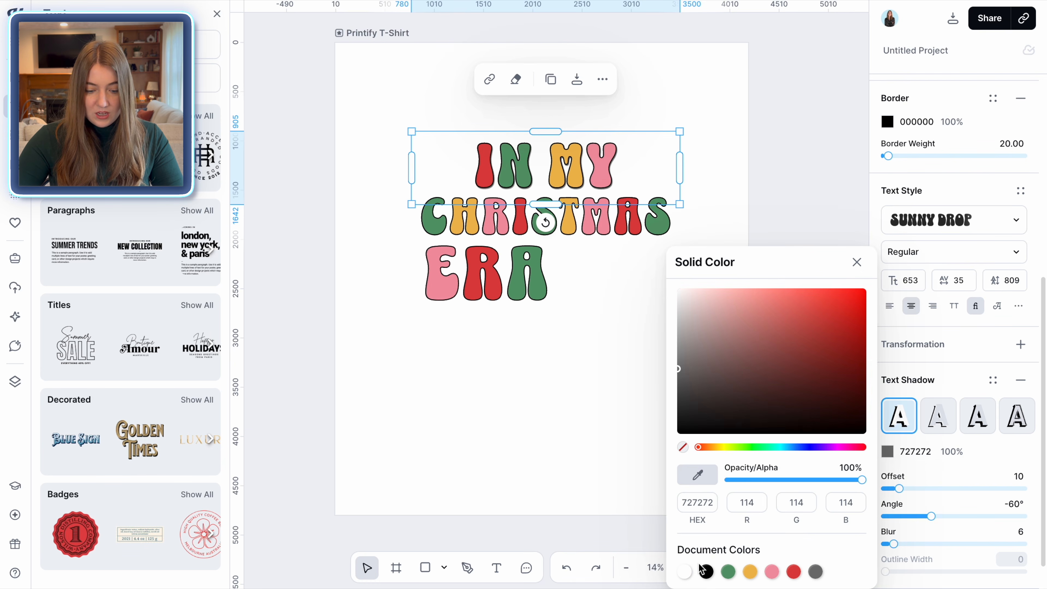
{"action": "left_click", "coordinate": [579, 394]}
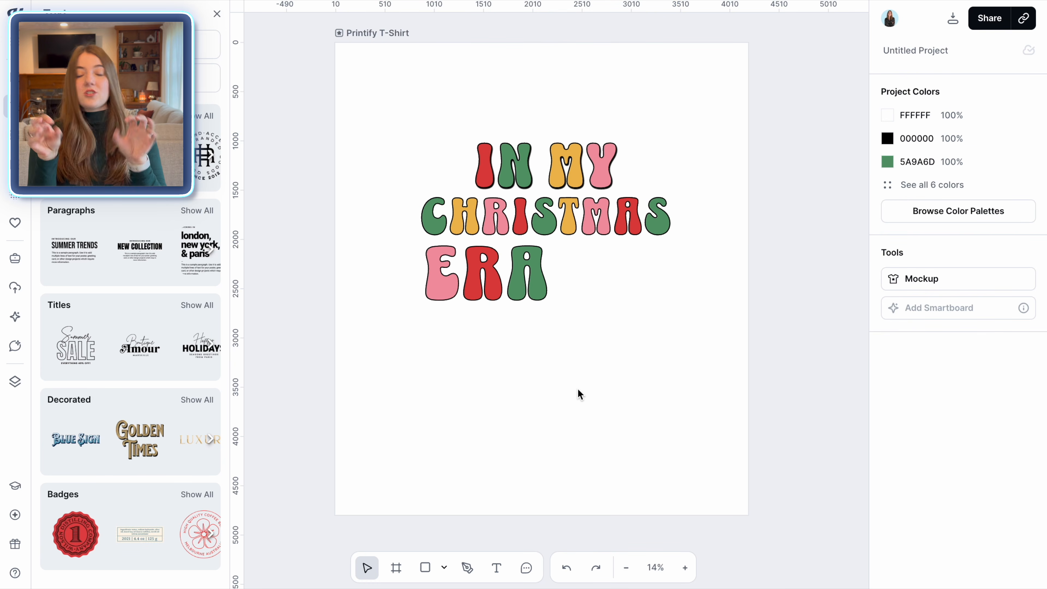
Add a black text shadow to the CHRISTMAS line with offset 10 and angle -60°
{"action": "left_click", "coordinate": [603, 217]}
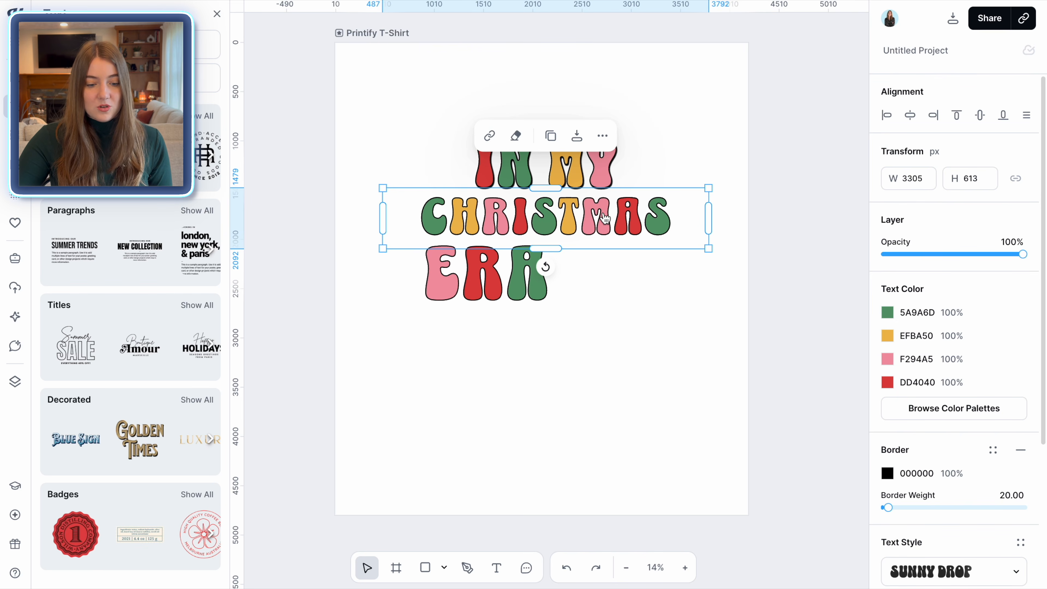
{"action": "scroll", "coordinate": [949, 478], "scroll_direction": "down", "scroll_amount": 5}
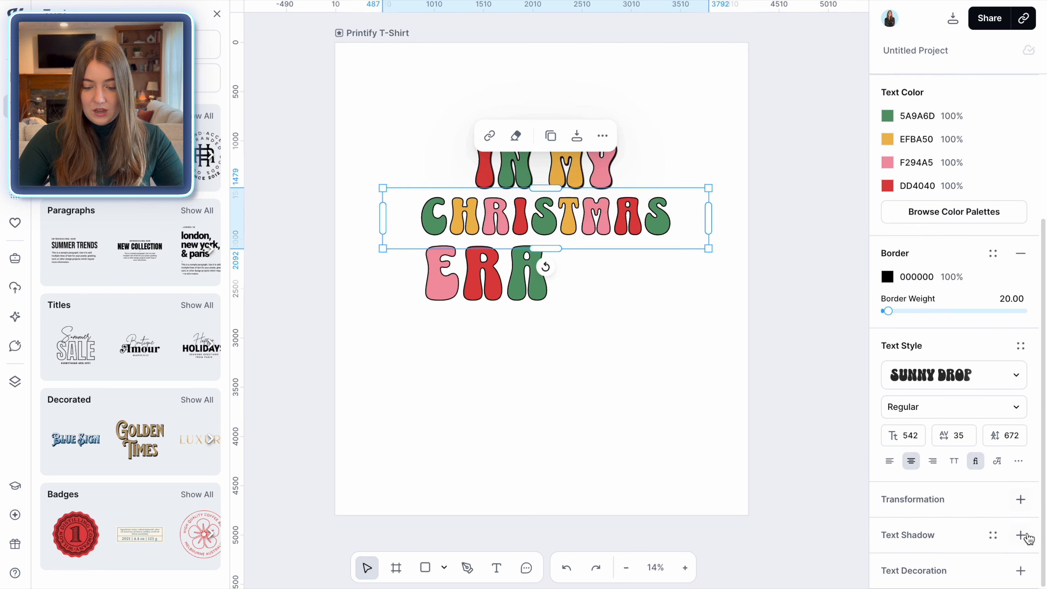
{"action": "left_click", "coordinate": [1024, 540]}
{"action": "left_click", "coordinate": [1022, 476]}
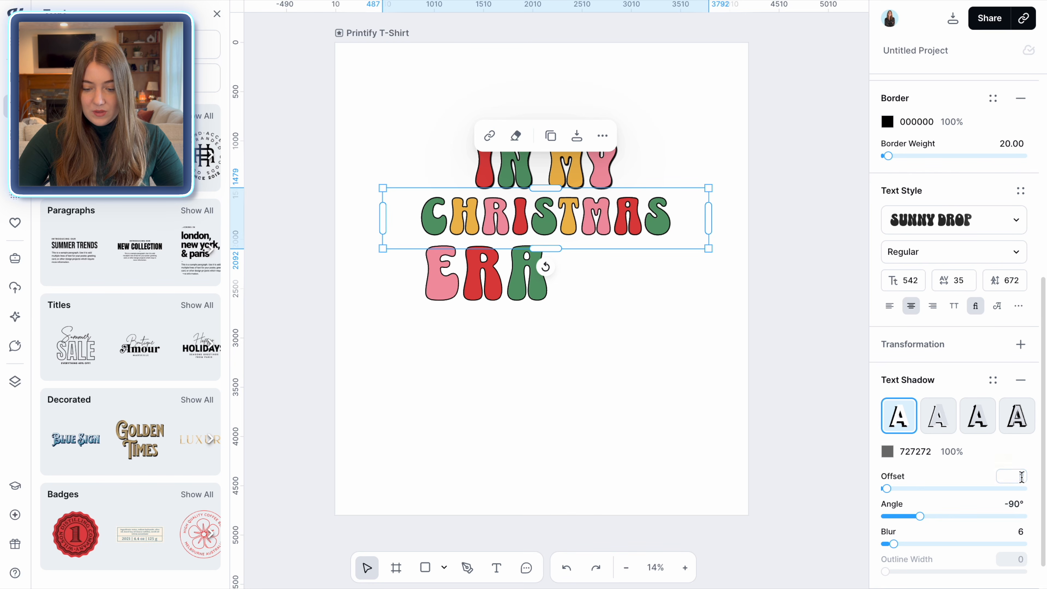
{"action": "key", "text": "BackSpace"}
{"action": "type", "text": "10"}
{"action": "key", "text": "Return"}
{"action": "left_click", "coordinate": [1017, 502]}
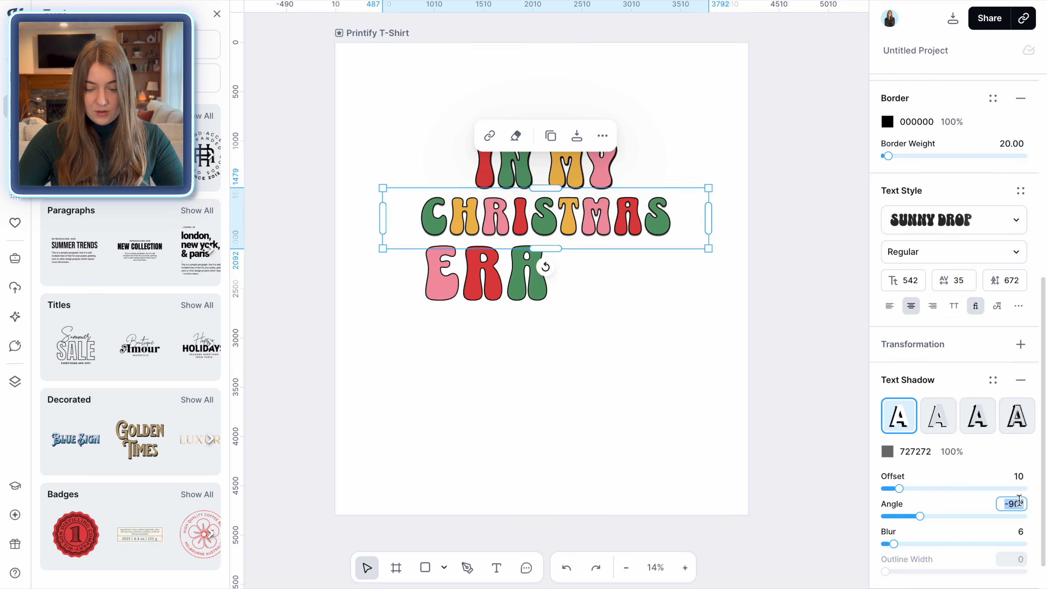
{"action": "type", "text": "-60"}
{"action": "key", "text": "Return"}
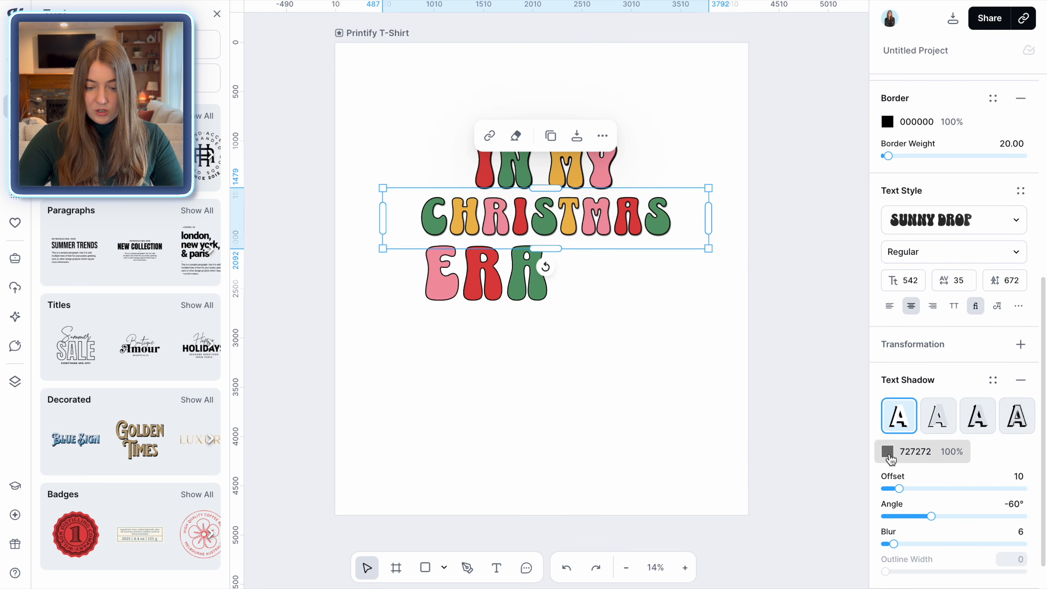
{"action": "left_click", "coordinate": [887, 452]}
{"action": "left_click_drag", "start_coordinate": [680, 372], "coordinate": [663, 469]}
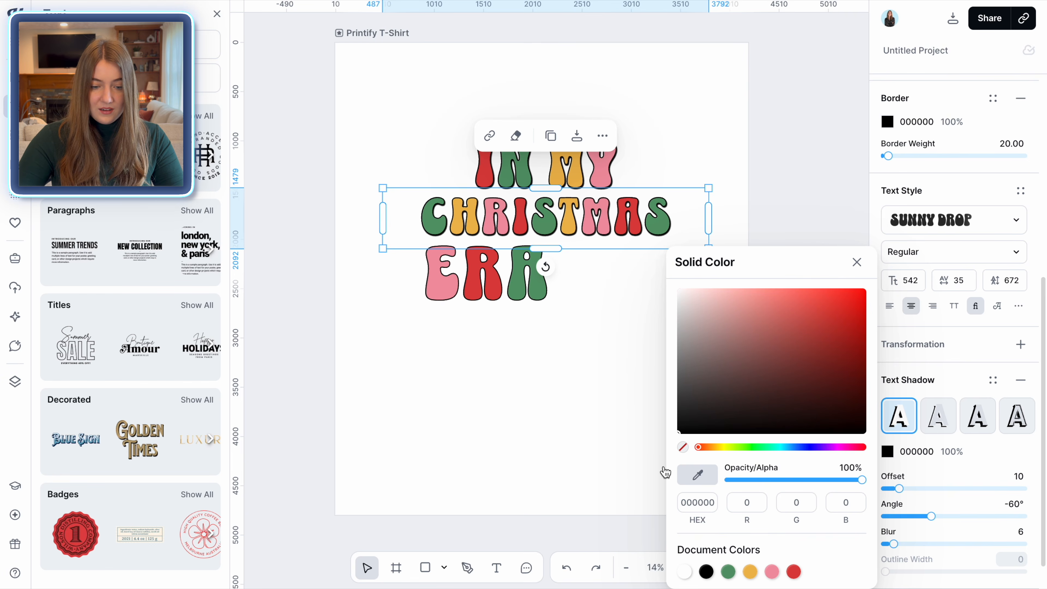
Add a black text shadow to the ERA line with offset 10 and angle -60°
{"action": "left_click", "coordinate": [523, 276]}
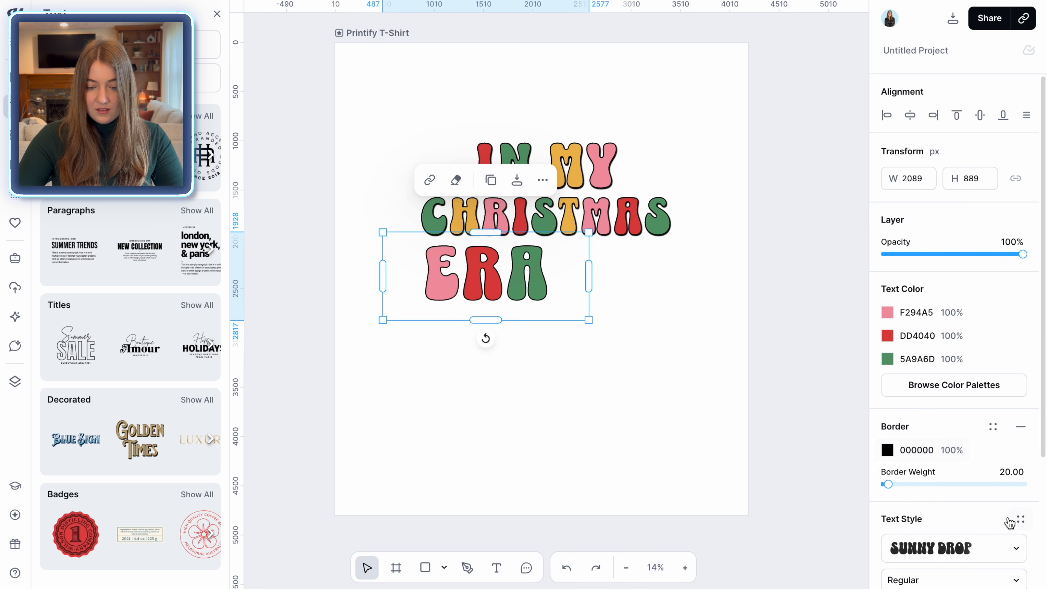
{"action": "scroll", "coordinate": [1008, 520], "scroll_direction": "down", "scroll_amount": 4}
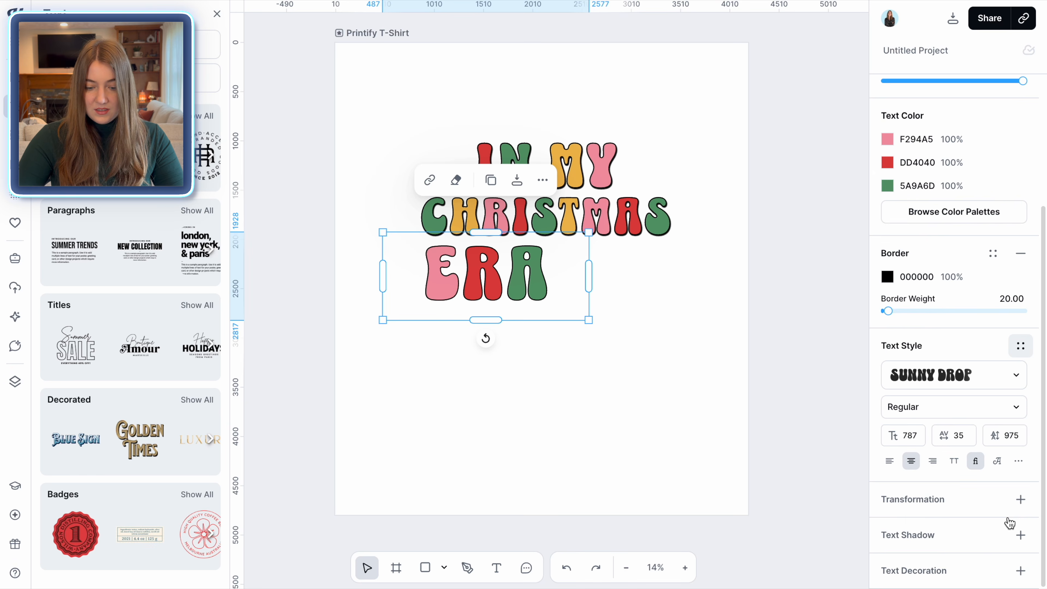
{"action": "left_click", "coordinate": [1021, 535]}
{"action": "key", "text": "Return"}
{"action": "left_click", "coordinate": [1015, 504]}
{"action": "type", "text": "-60"}
{"action": "key", "text": "Return"}
{"action": "left_click", "coordinate": [887, 451]}
{"action": "left_click", "coordinate": [680, 374]}
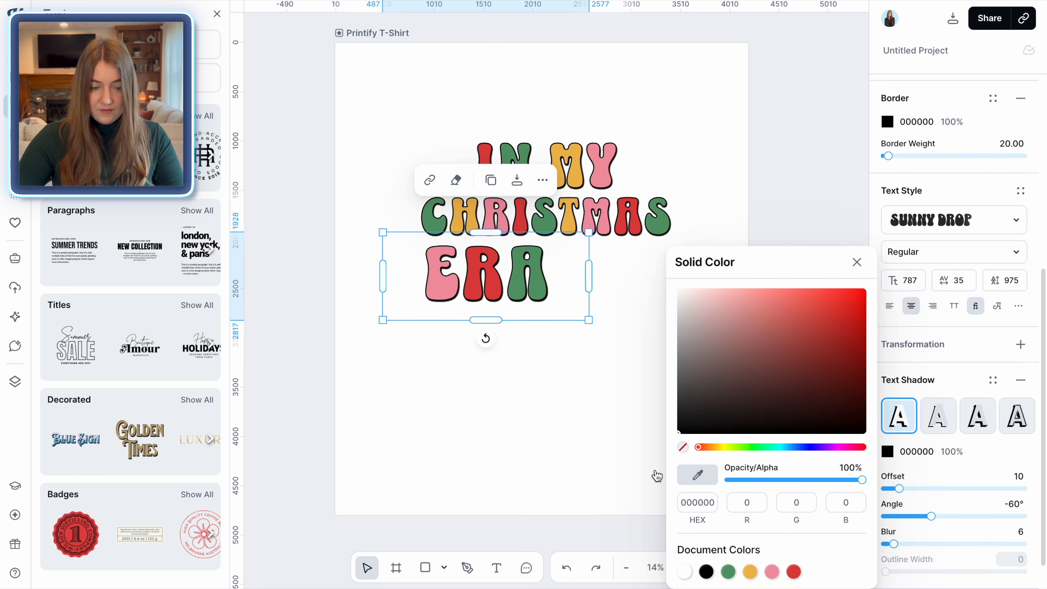
{"action": "left_click", "coordinate": [647, 392]}
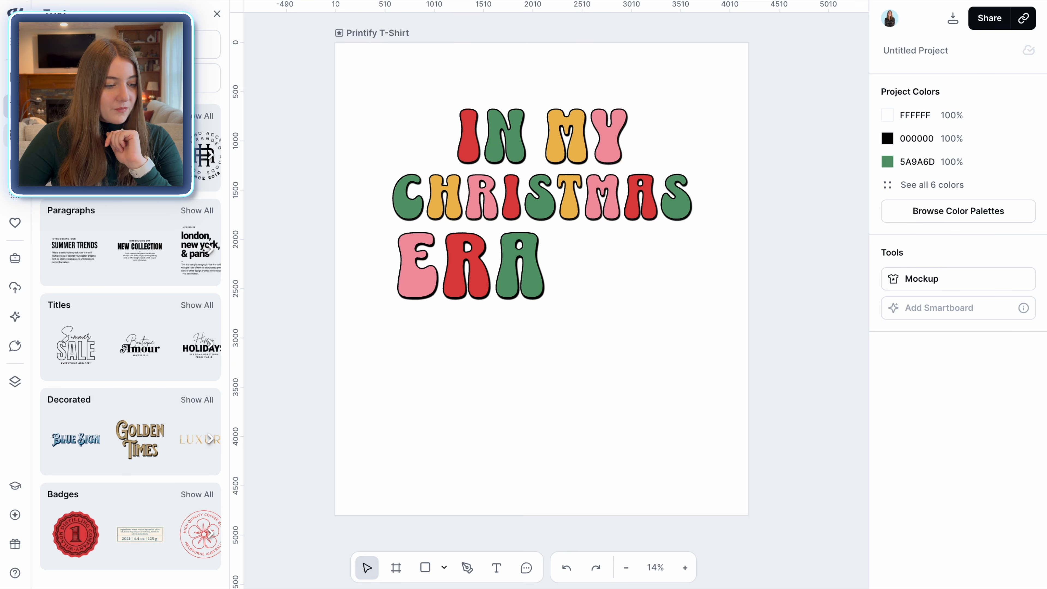
Search the illustrations for DISCO BALL
{"action": "left_click", "coordinate": [15, 135]}
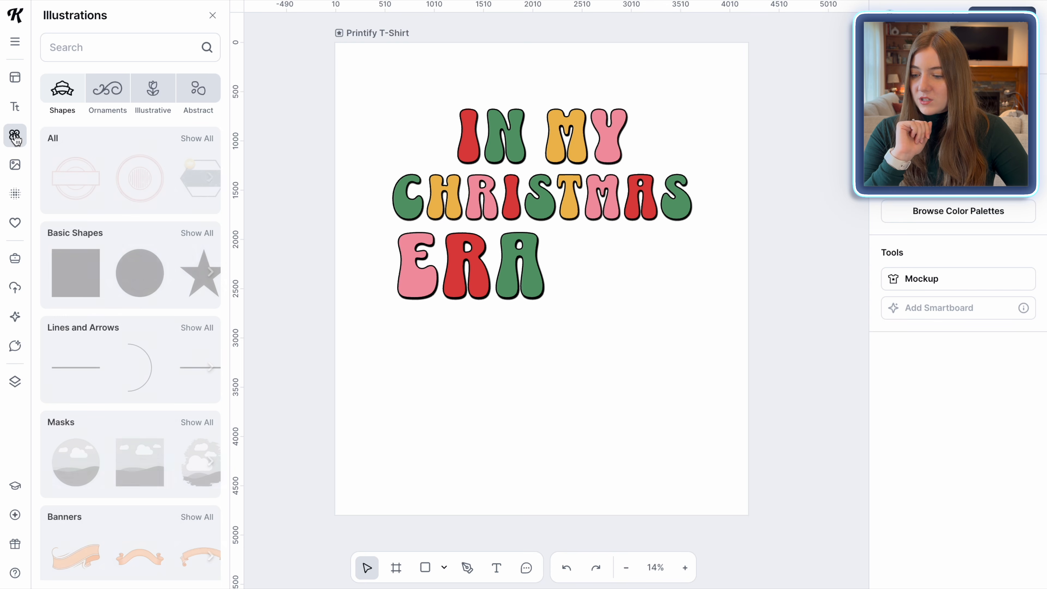
{"action": "left_click", "coordinate": [94, 50]}
{"action": "type", "text": "DIS"}
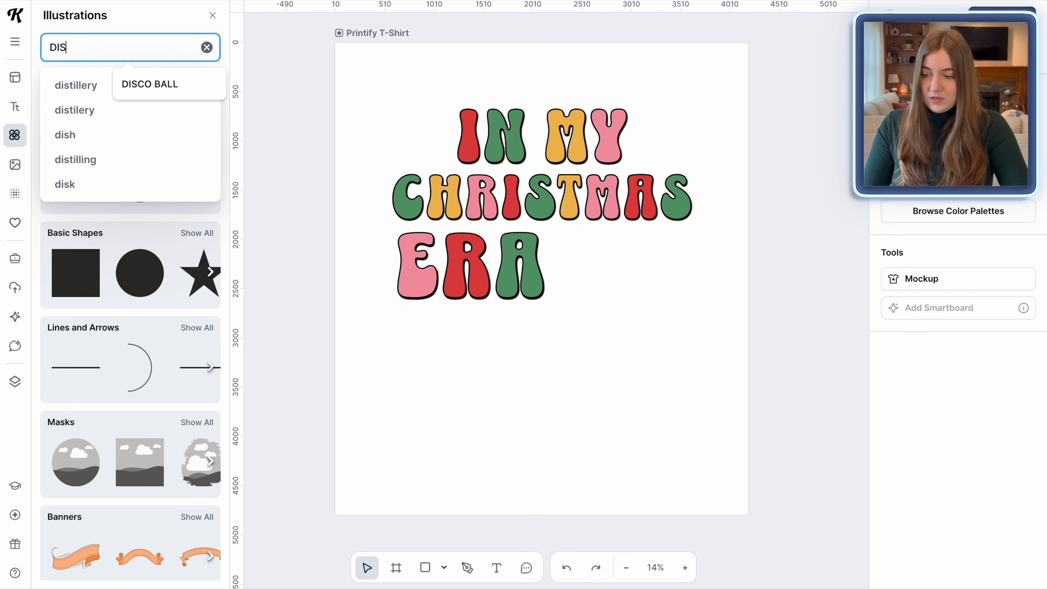
{"action": "type", "text": "CO BALL"}
{"action": "key", "text": "Return"}
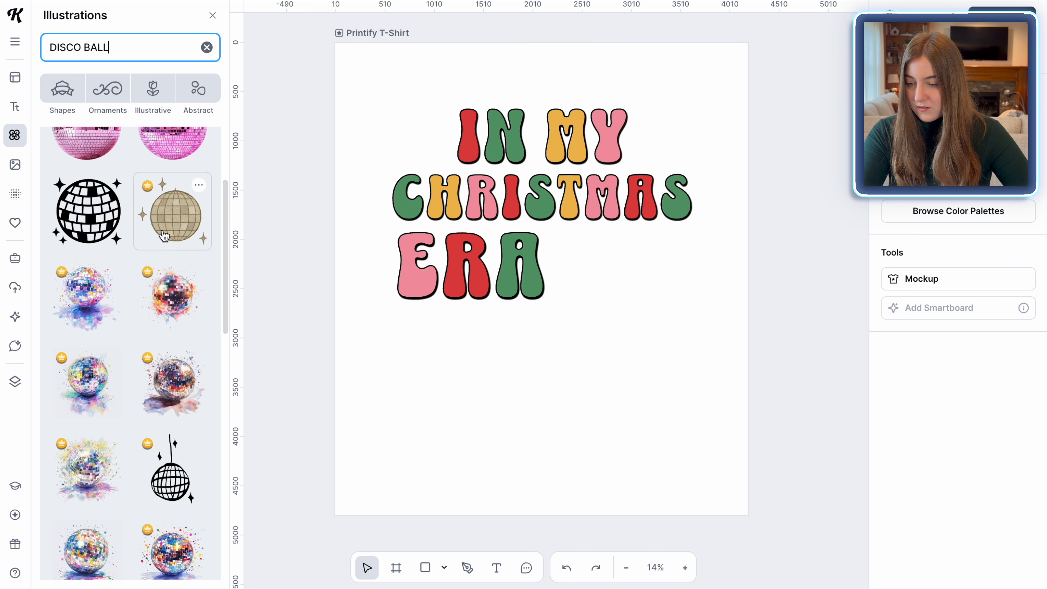
Add the orange, yellow and mint disco ball illustration and move it beside the ERA line
{"action": "left_click", "coordinate": [72, 255]}
{"action": "scroll", "coordinate": [71, 256], "scroll_direction": "down", "scroll_amount": 2}
{"action": "scroll", "coordinate": [72, 256], "scroll_direction": "up", "scroll_amount": 5}
{"action": "scroll", "coordinate": [73, 256], "scroll_direction": "down", "scroll_amount": 3}
{"action": "scroll", "coordinate": [73, 255], "scroll_direction": "up", "scroll_amount": 3}
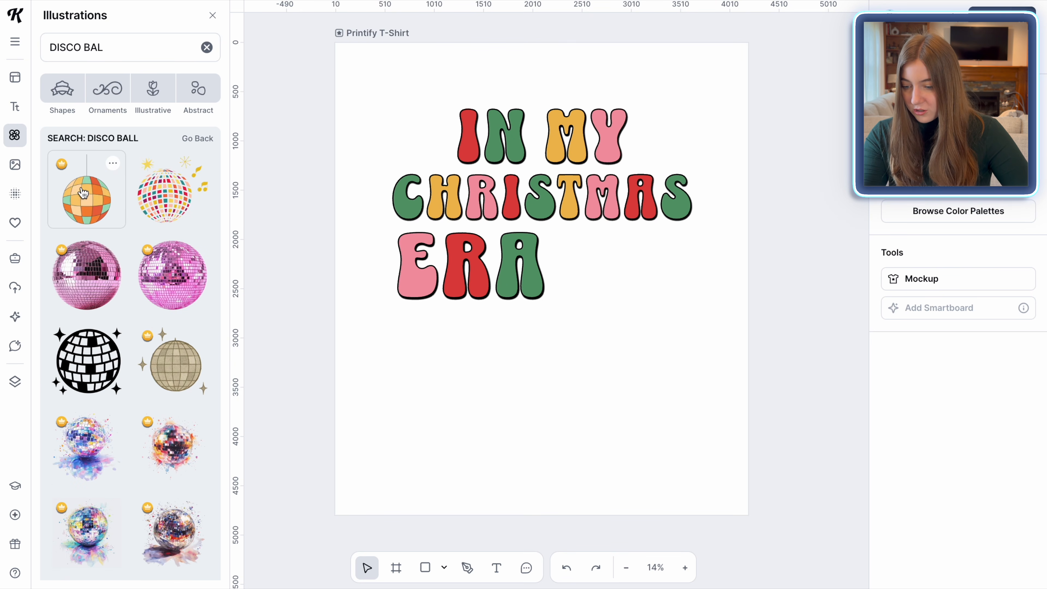
{"action": "left_click", "coordinate": [87, 211]}
{"action": "left_click_drag", "start_coordinate": [465, 355], "coordinate": [625, 360]}
Add a second multicoloured striped disco ball illustration and move it below the text
{"action": "scroll", "coordinate": [165, 399], "scroll_direction": "down", "scroll_amount": 5}
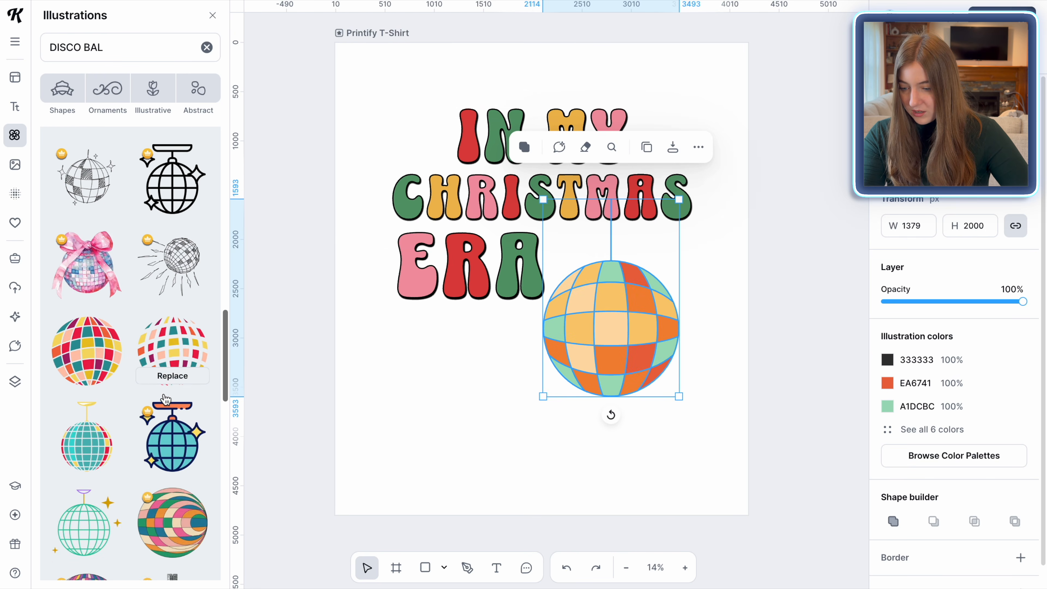
{"action": "left_click", "coordinate": [87, 362]}
{"action": "scroll", "coordinate": [95, 363], "scroll_direction": "down", "scroll_amount": 2}
{"action": "left_click_drag", "start_coordinate": [470, 347], "coordinate": [501, 443]}
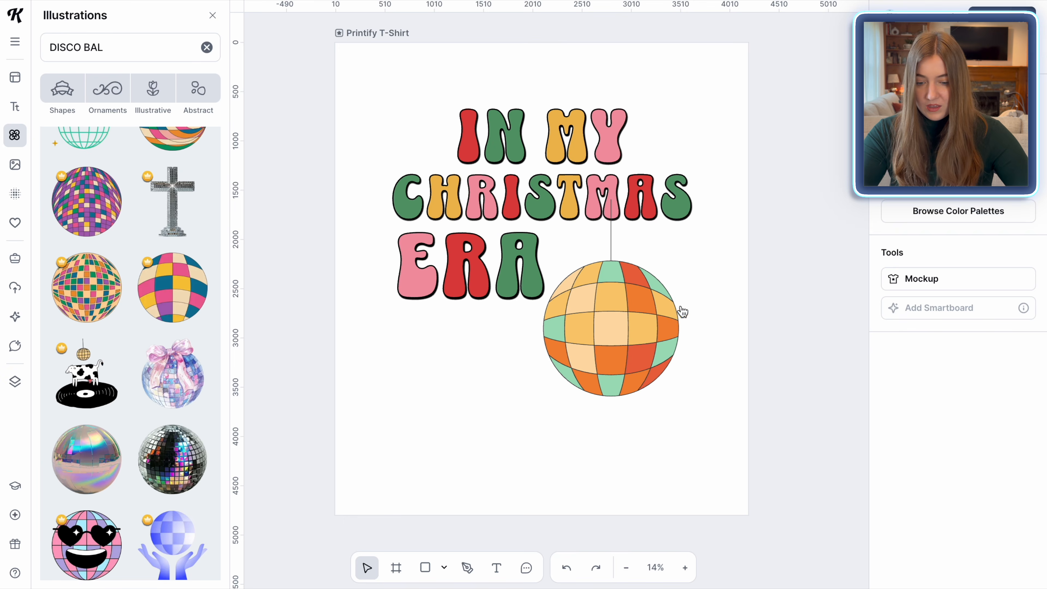
Tilt the orange disco ball slightly and move it to the right of ERA
{"action": "left_click", "coordinate": [644, 326]}
{"action": "left_click_drag", "start_coordinate": [610, 416], "coordinate": [592, 414]}
{"action": "left_click_drag", "start_coordinate": [599, 350], "coordinate": [623, 298]}
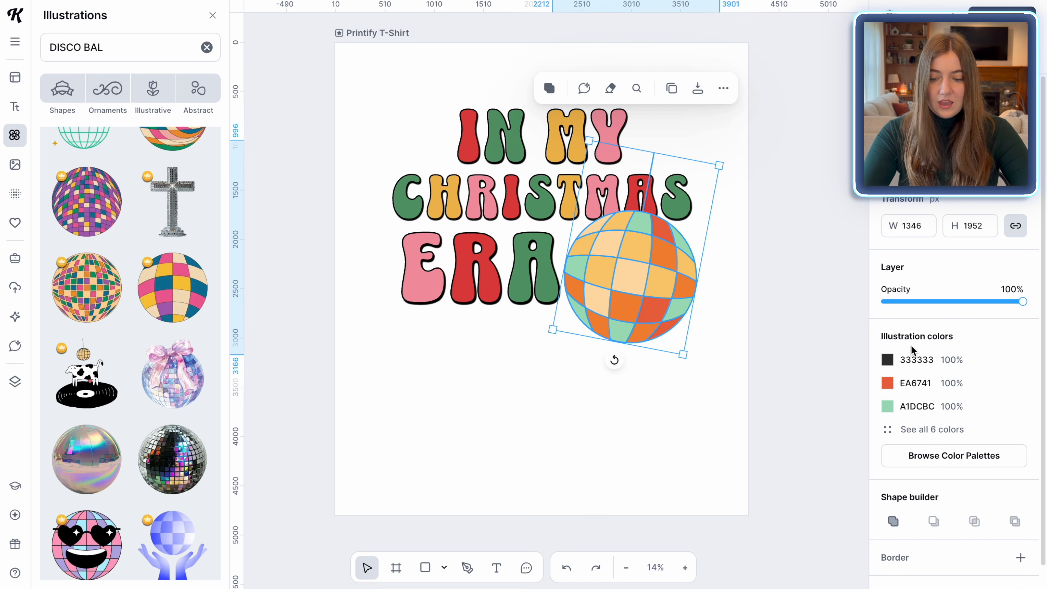
Recolour the disco ball's light orange tiles to the yellow document colour
{"action": "scroll", "coordinate": [909, 345], "scroll_direction": "down", "scroll_amount": 1}
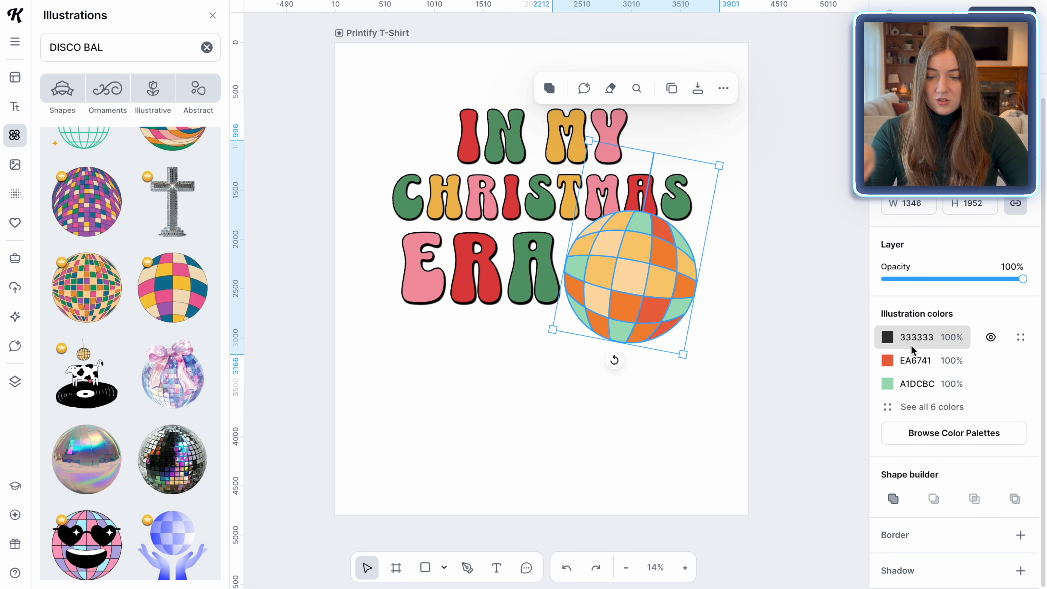
{"action": "left_click", "coordinate": [891, 410]}
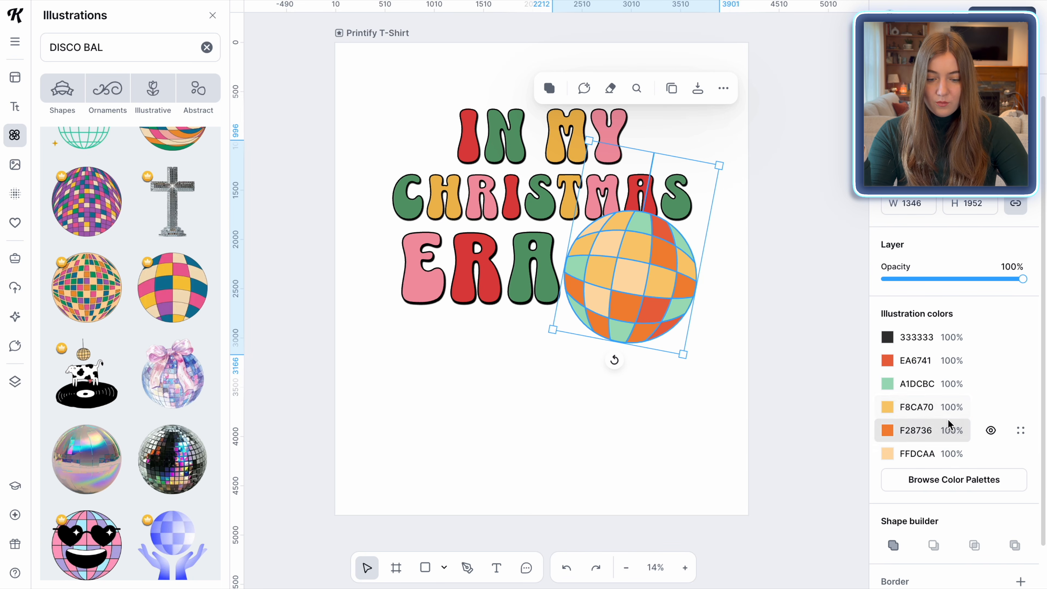
{"action": "left_click", "coordinate": [891, 411]}
{"action": "left_click", "coordinate": [752, 550]}
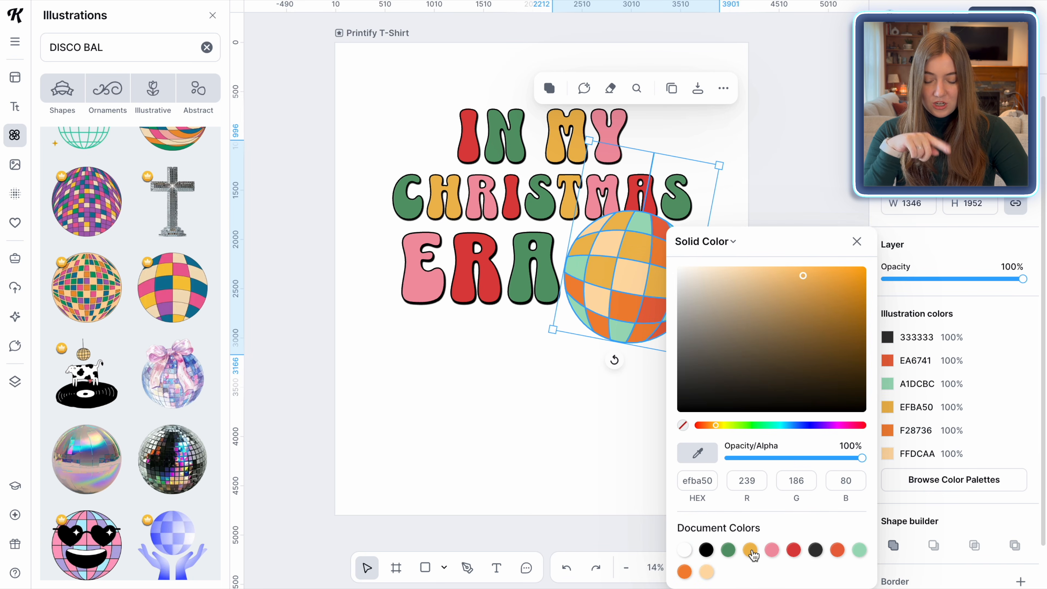
Recolour the disco ball's pale peach tiles white and its mint tiles green
{"action": "left_click", "coordinate": [707, 572]}
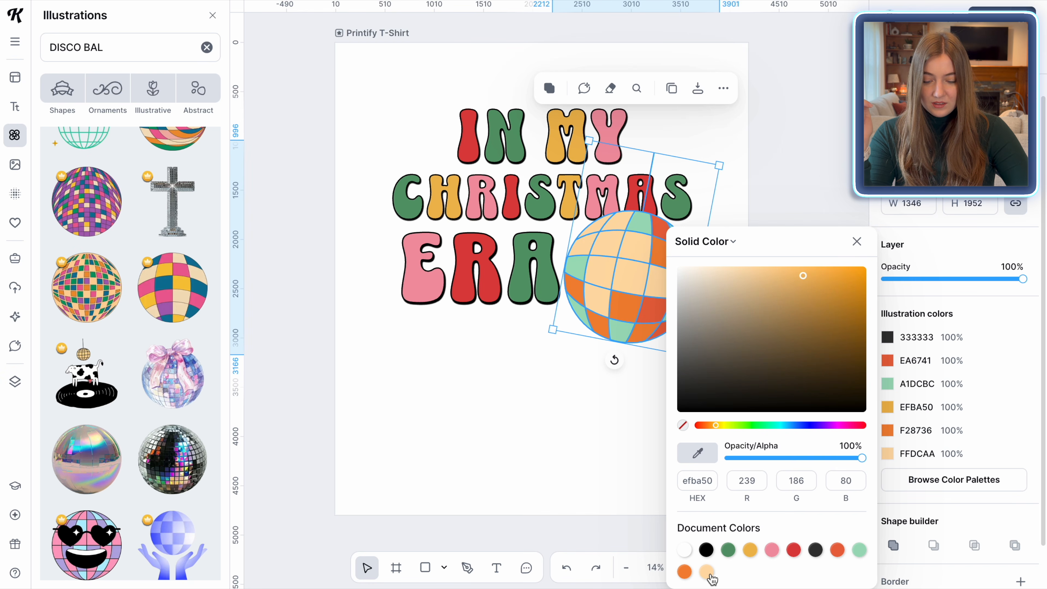
{"action": "left_click", "coordinate": [686, 550]}
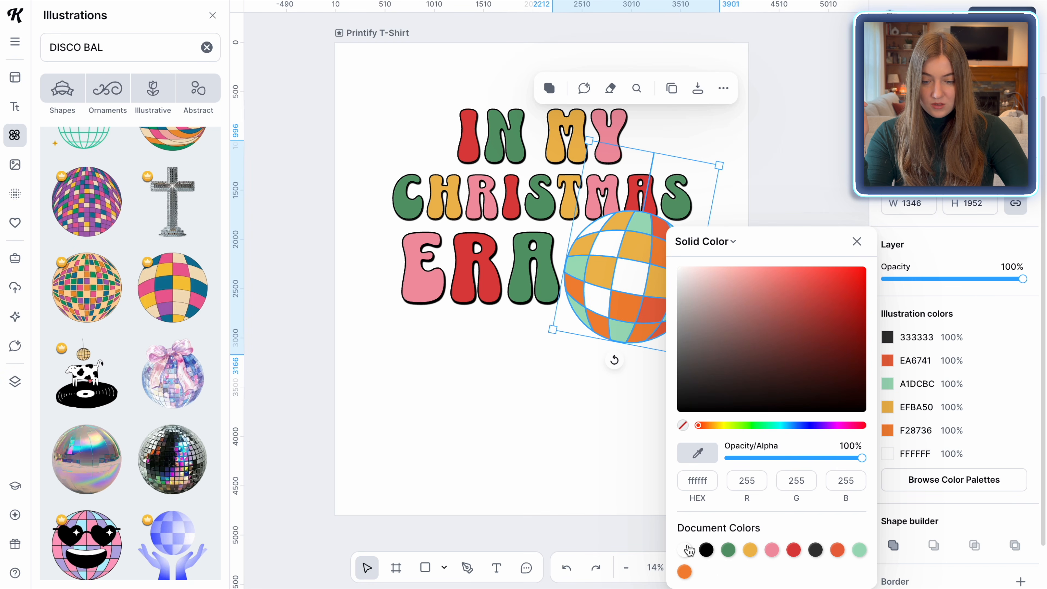
{"action": "left_click", "coordinate": [886, 384]}
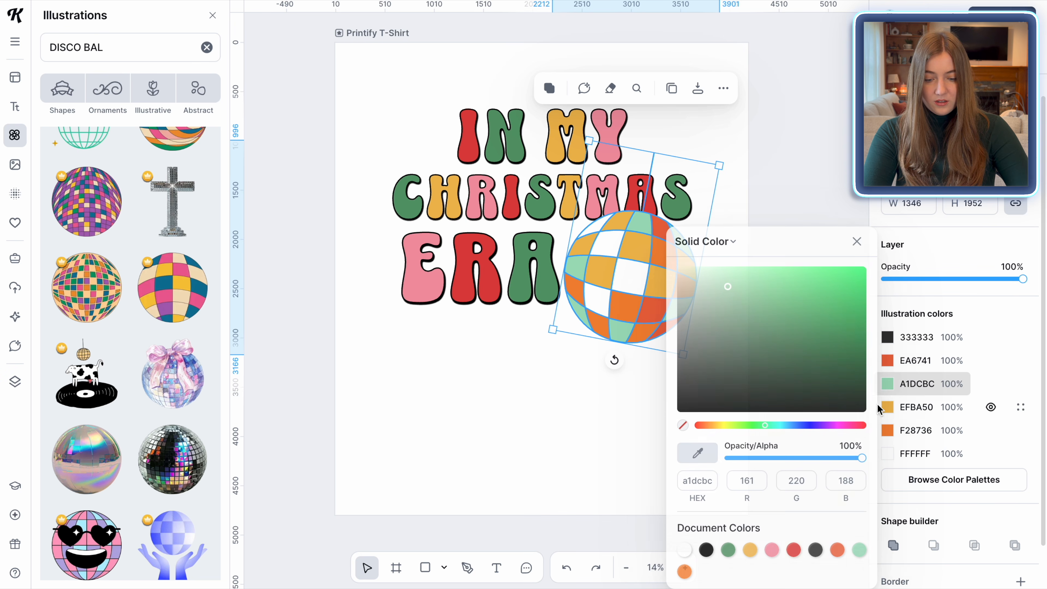
{"action": "left_click", "coordinate": [729, 550]}
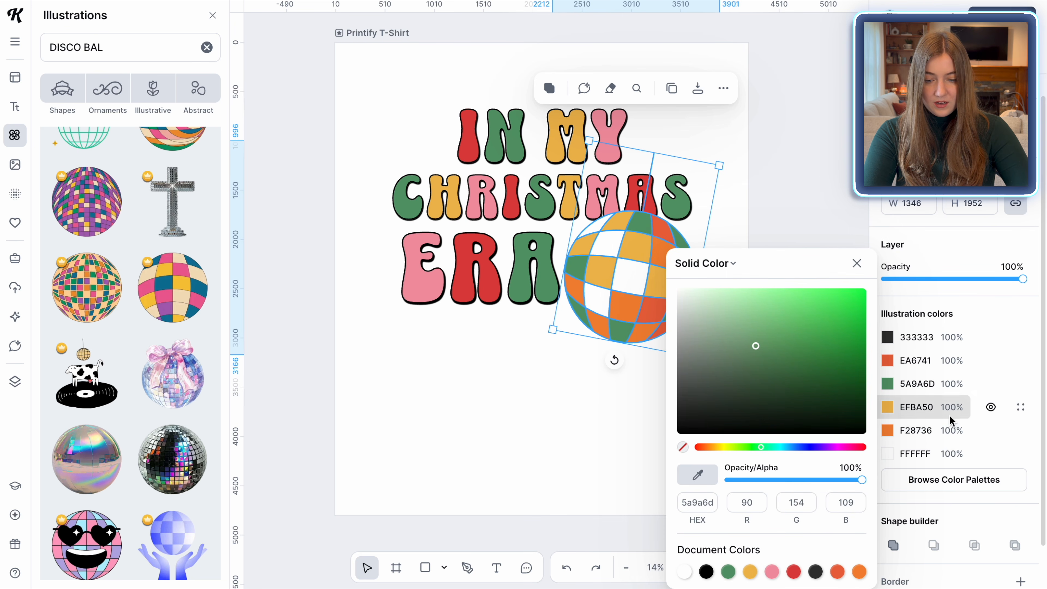
Recolour the disco ball's orange tiles red and its yellow tiles pink
{"action": "left_click", "coordinate": [891, 430]}
{"action": "left_click", "coordinate": [794, 572]}
{"action": "left_click", "coordinate": [889, 407]}
{"action": "left_click", "coordinate": [775, 573]}
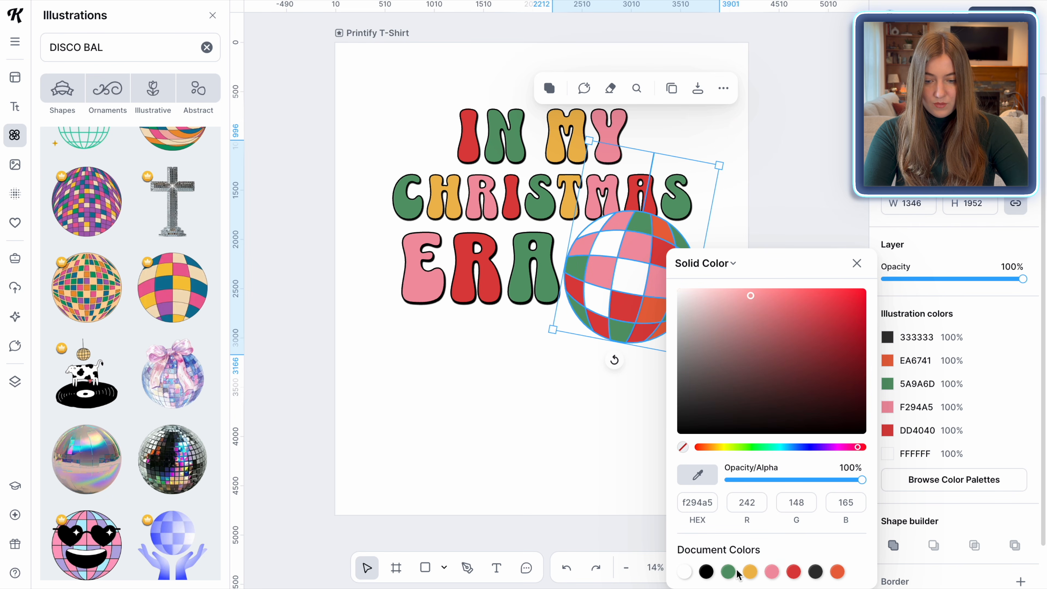
Recolour the disco ball's remaining orange tiles to the yellow document colour
{"action": "left_click", "coordinate": [655, 308]}
{"action": "left_click", "coordinate": [887, 384]}
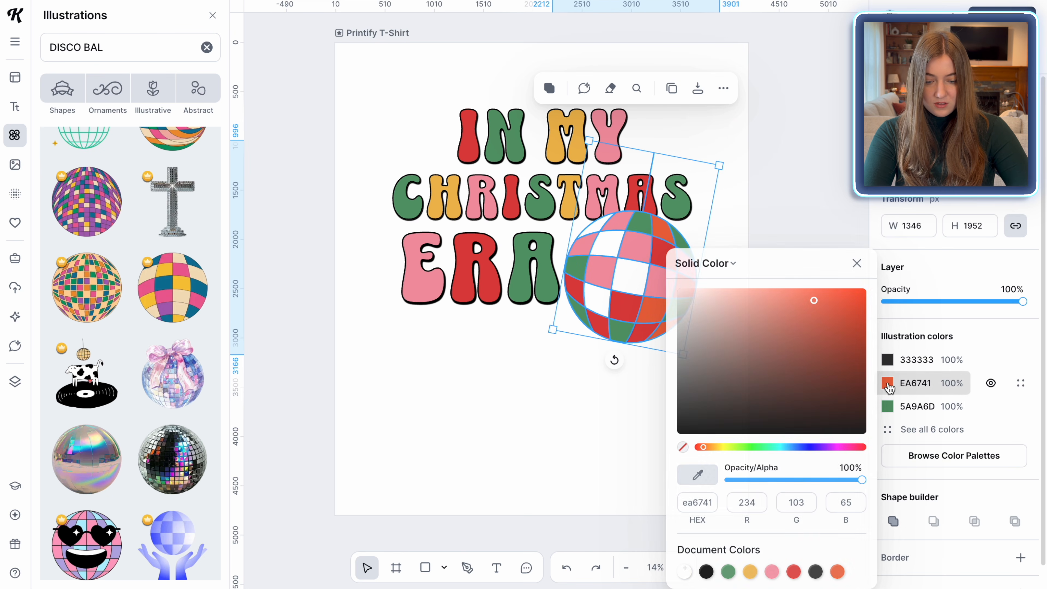
{"action": "left_click", "coordinate": [763, 574]}
{"action": "left_click", "coordinate": [579, 439]}
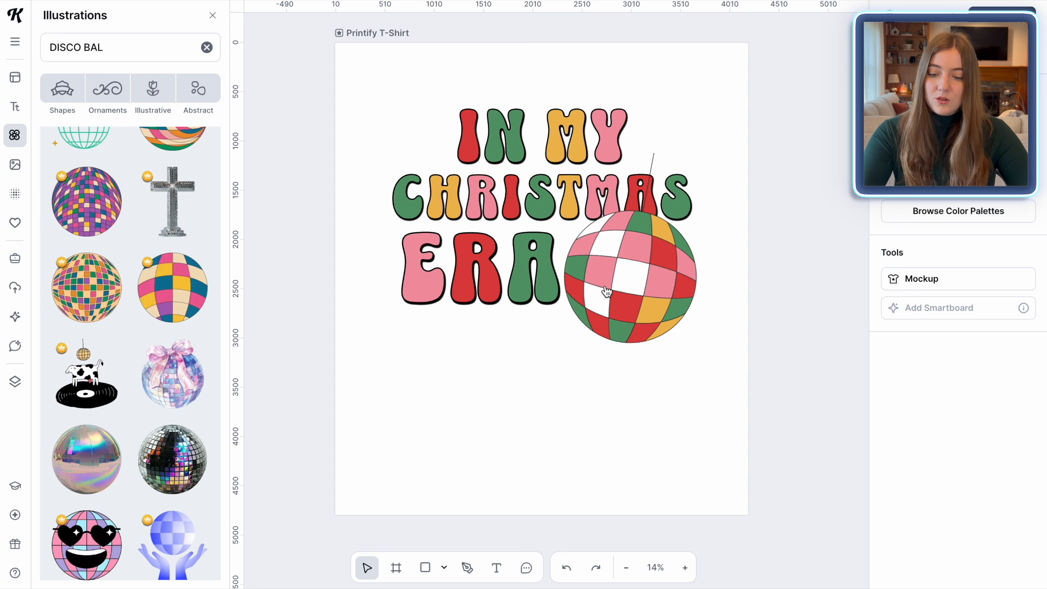
Send the disco ball behind the text layers
{"action": "left_click", "coordinate": [614, 334]}
{"action": "right_click", "coordinate": [606, 291]}
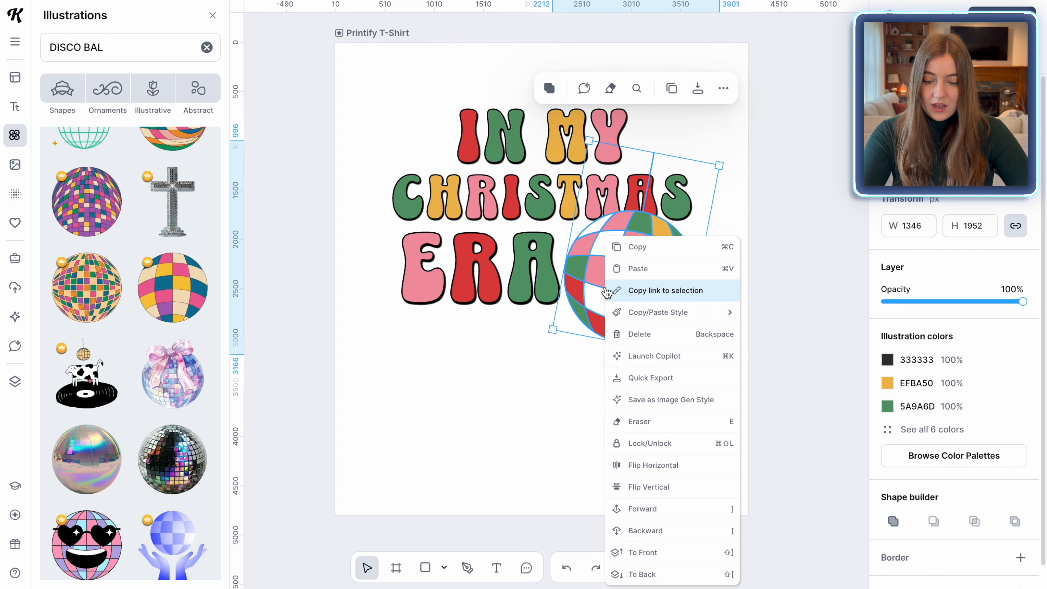
{"action": "left_click", "coordinate": [647, 574]}
Add a black border with a weight of 20 to the disco ball
{"action": "scroll", "coordinate": [1017, 426], "scroll_direction": "down", "scroll_amount": 2}
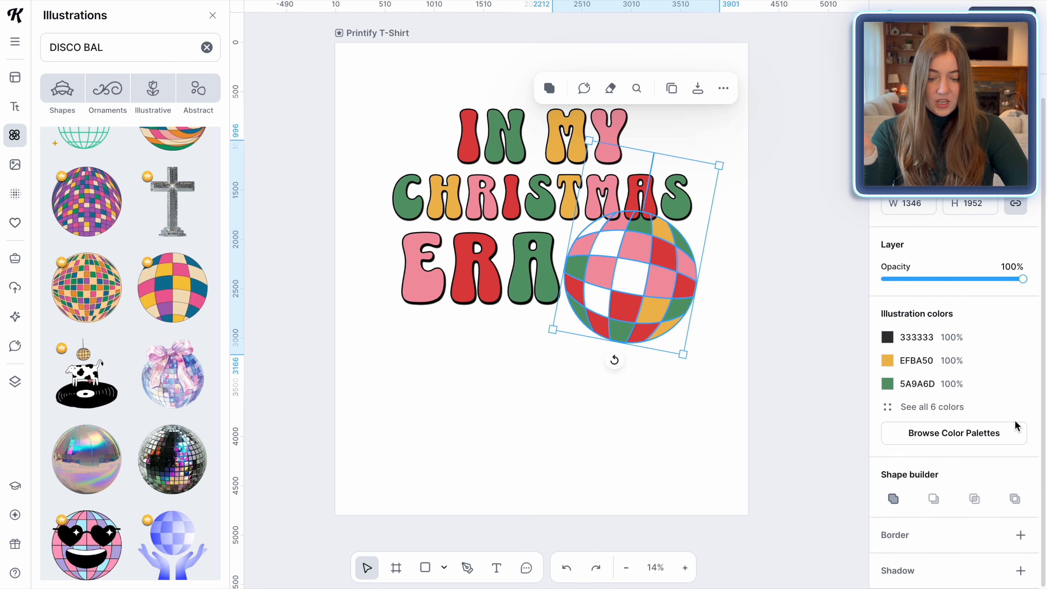
{"action": "left_click", "coordinate": [1021, 536]}
{"action": "left_click", "coordinate": [1014, 560]}
{"action": "type", "text": "20"}
{"action": "key", "text": "Return"}
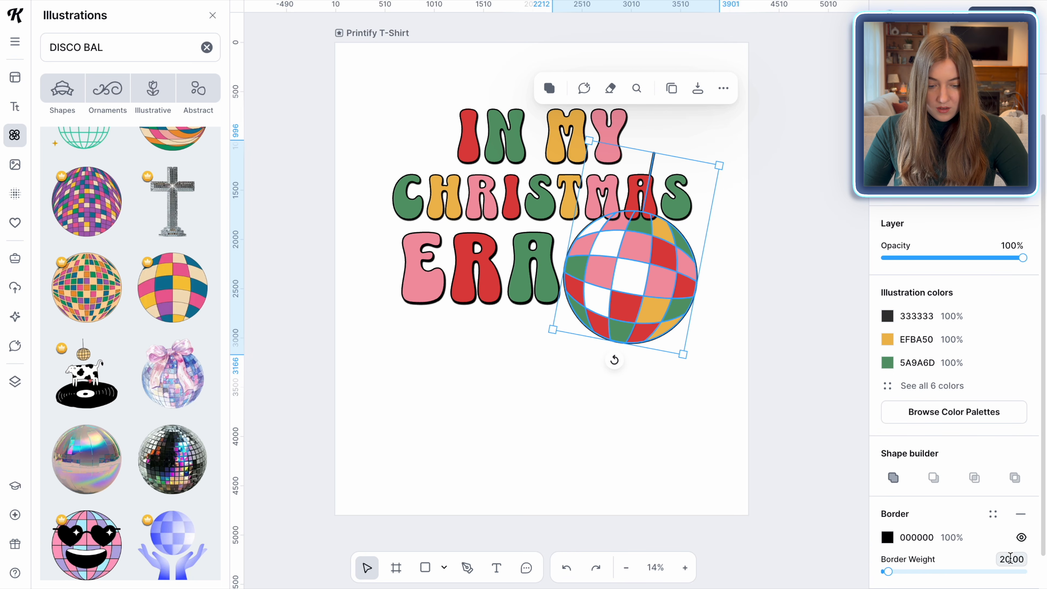
{"action": "left_click", "coordinate": [700, 480]}
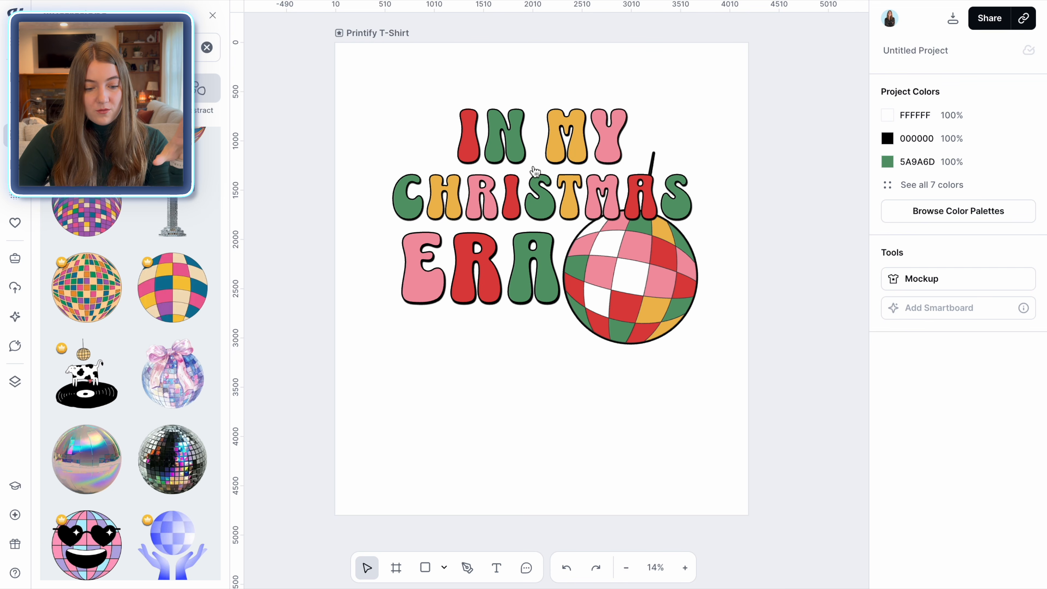
Apply a Distort transformation to CHRISTMAS and reshape it so the line curves upward toward its right end
{"action": "left_click", "coordinate": [528, 146]}
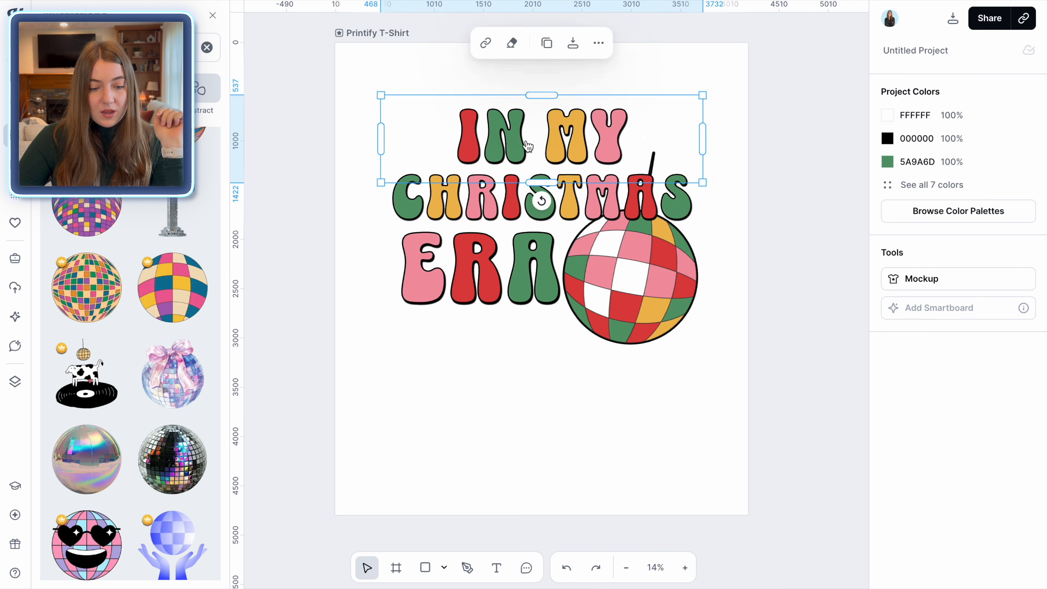
{"action": "left_click", "coordinate": [531, 175]}
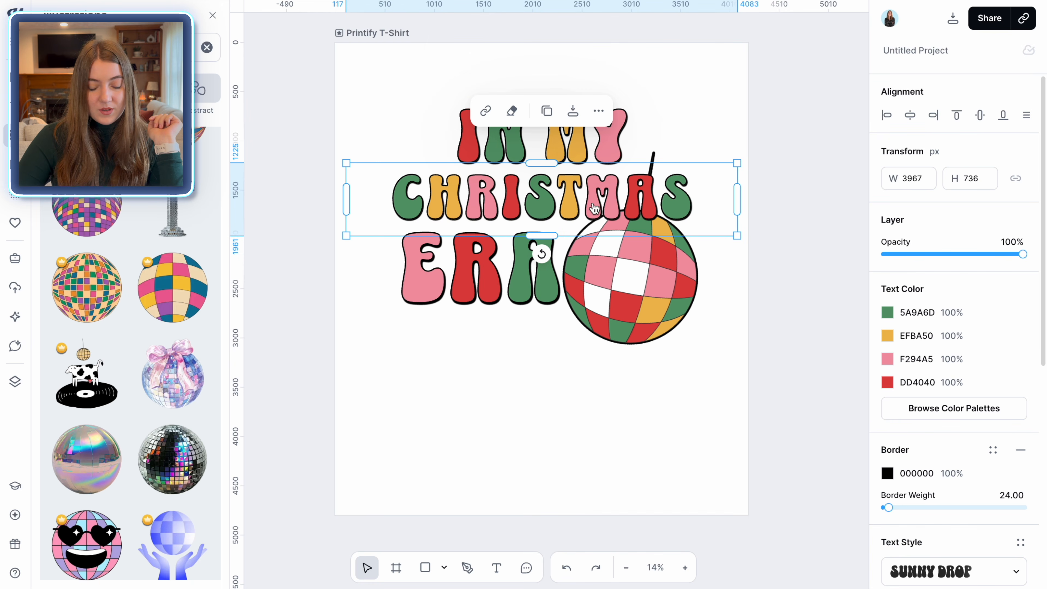
{"action": "scroll", "coordinate": [956, 427], "scroll_direction": "down", "scroll_amount": 5}
{"action": "scroll", "coordinate": [955, 427], "scroll_direction": "down", "scroll_amount": 4}
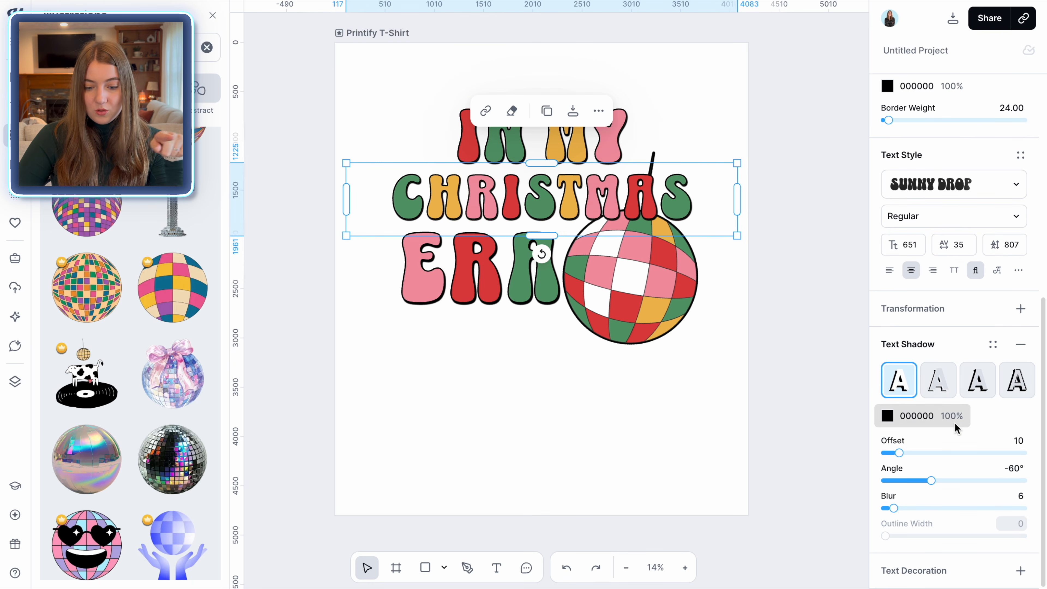
{"action": "left_click", "coordinate": [1021, 312]}
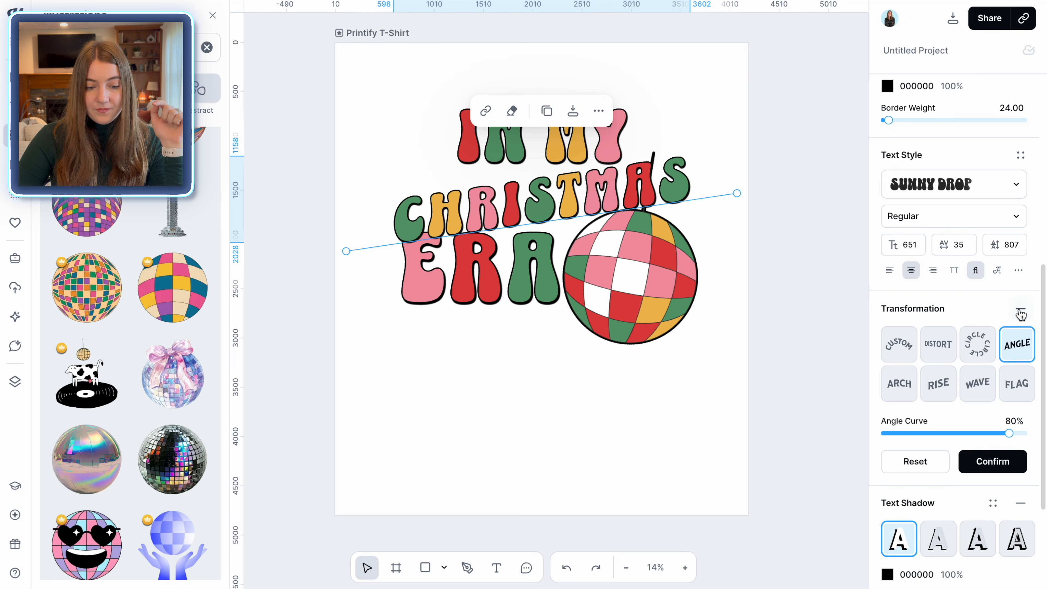
{"action": "left_click", "coordinate": [903, 356]}
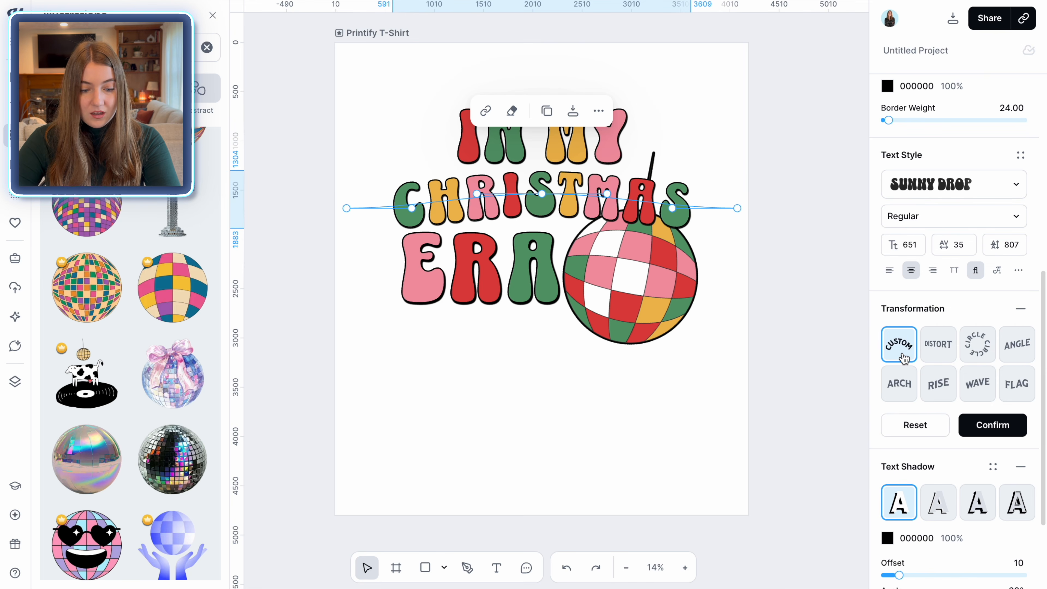
{"action": "left_click", "coordinate": [939, 355]}
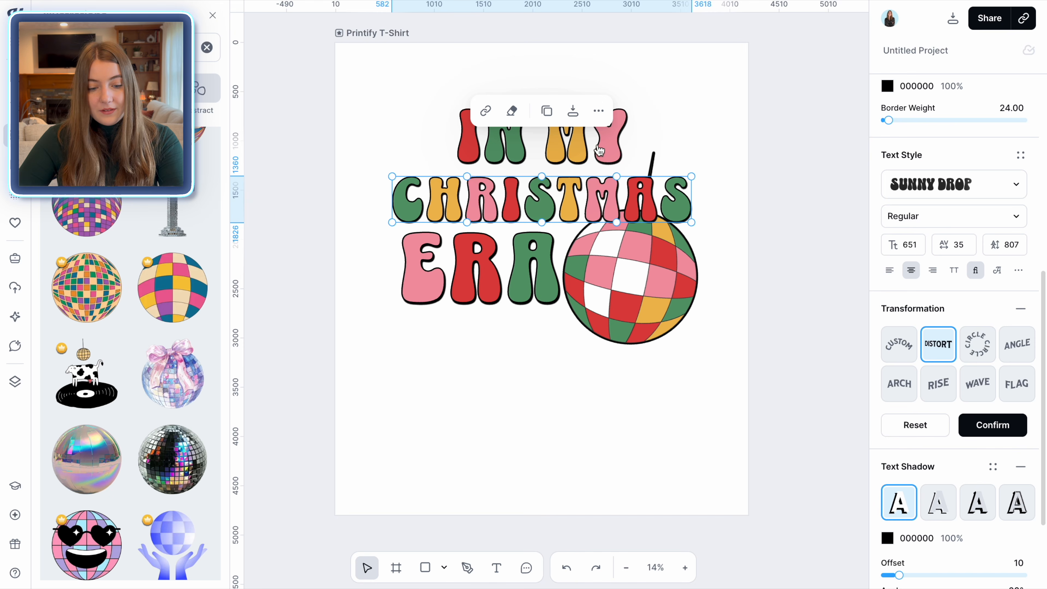
{"action": "left_click_drag", "start_coordinate": [617, 178], "coordinate": [618, 148]}
{"action": "left_click_drag", "start_coordinate": [618, 147], "coordinate": [620, 155]}
{"action": "left_click_drag", "start_coordinate": [616, 222], "coordinate": [618, 186]}
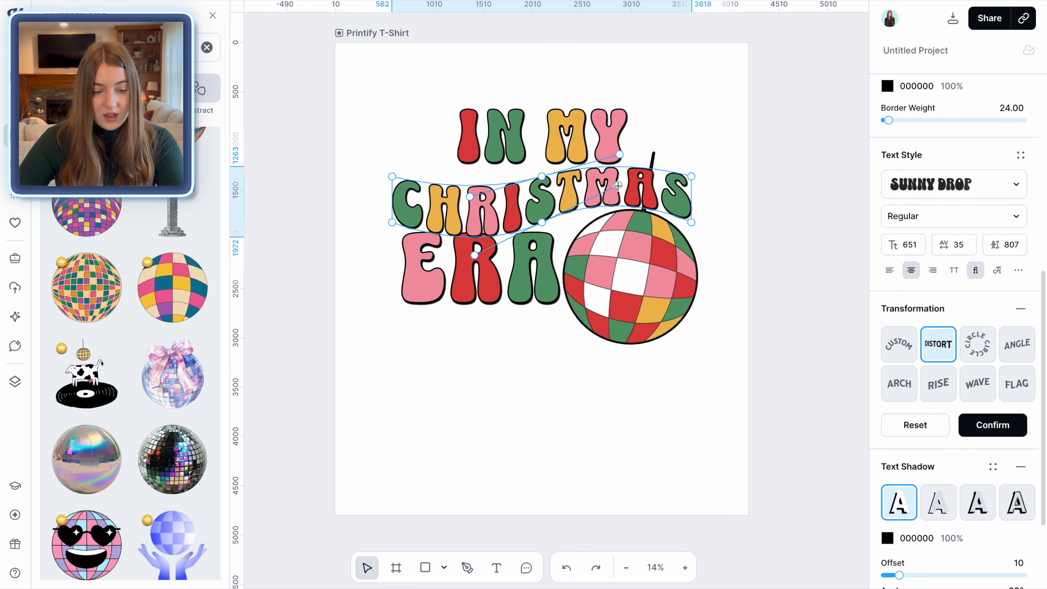
{"action": "left_click_drag", "start_coordinate": [543, 221], "coordinate": [585, 216]}
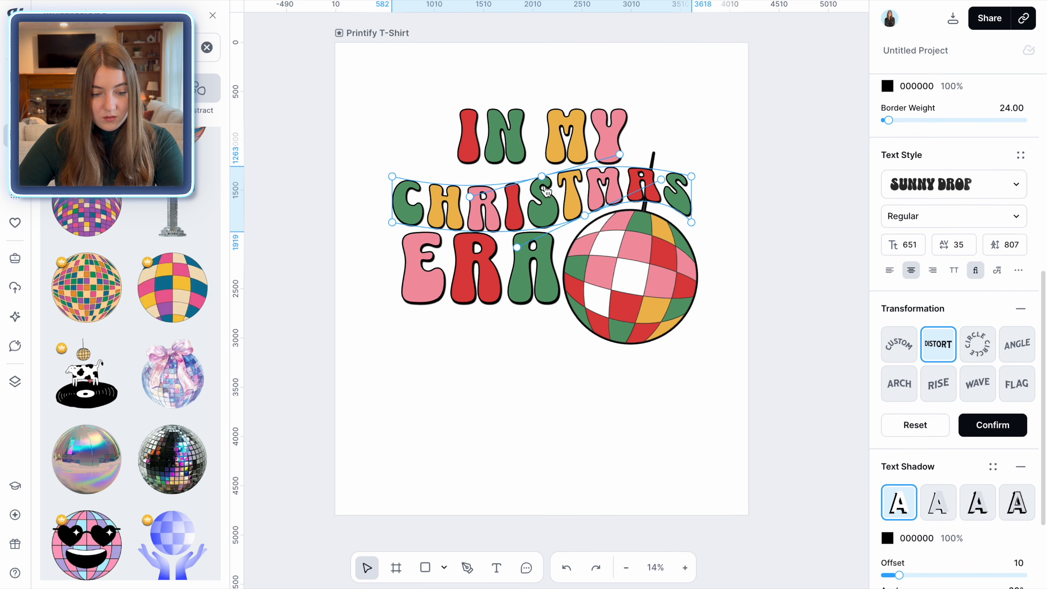
{"action": "left_click_drag", "start_coordinate": [542, 176], "coordinate": [559, 172]}
{"action": "left_click_drag", "start_coordinate": [691, 172], "coordinate": [692, 163]}
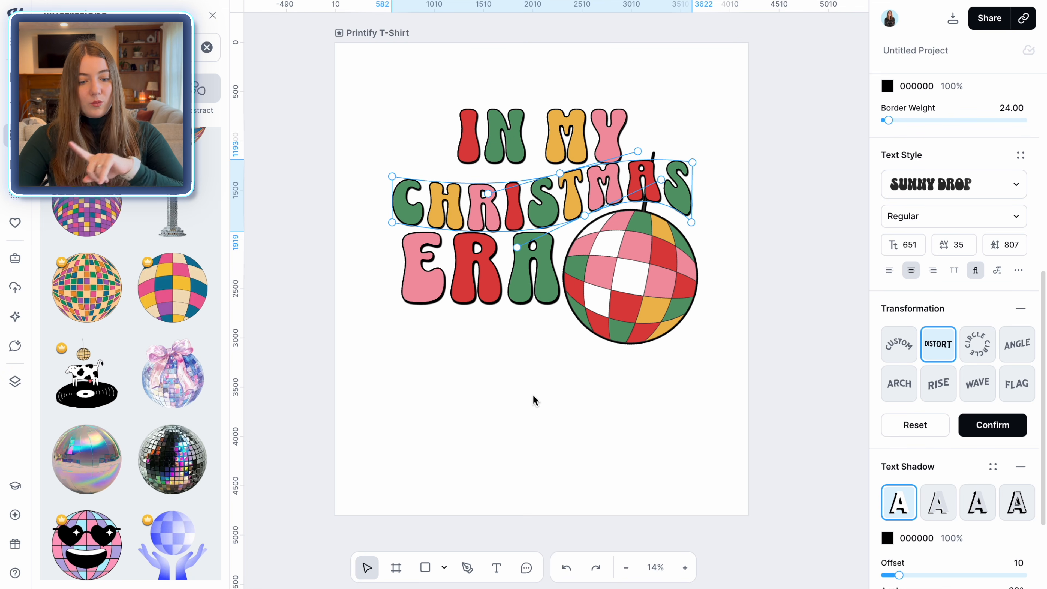
{"action": "left_click", "coordinate": [521, 148]}
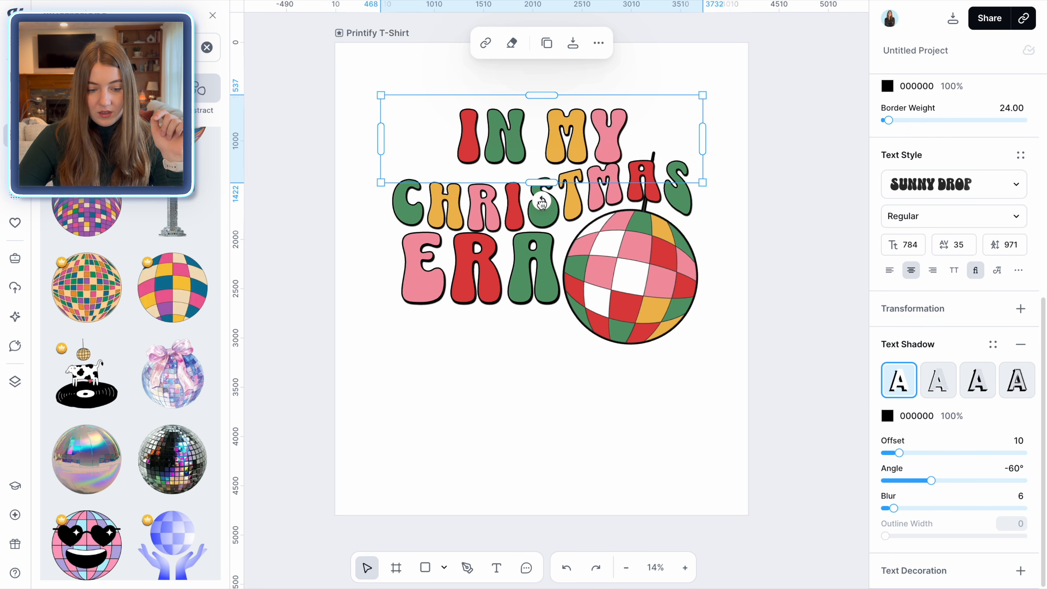
Apply a Distort transformation to IN MY and slant it upward to follow the CHRISTMAS curve
{"action": "left_click", "coordinate": [1022, 309]}
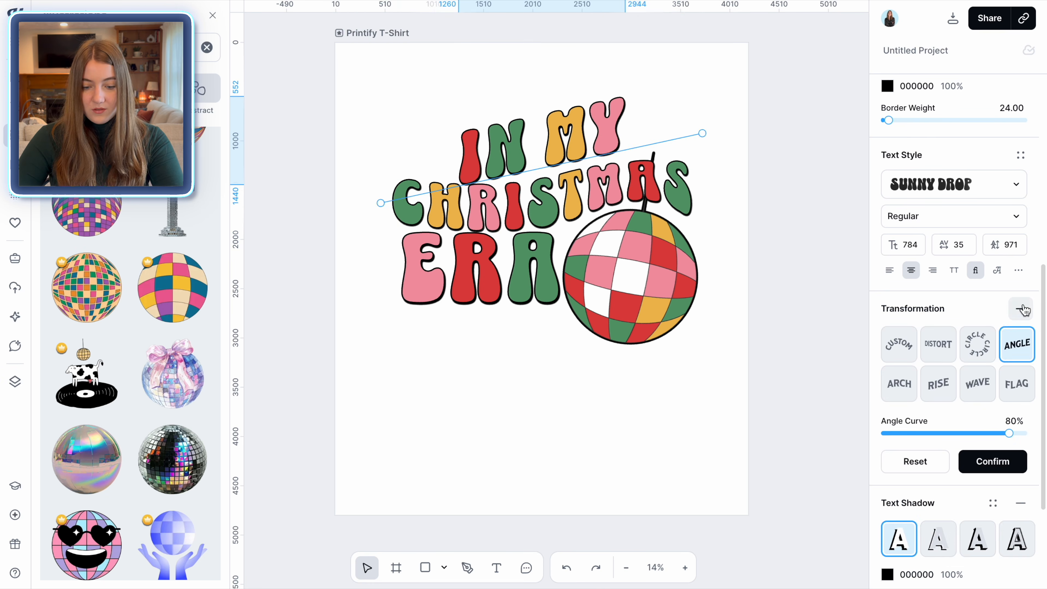
{"action": "left_click", "coordinate": [938, 344]}
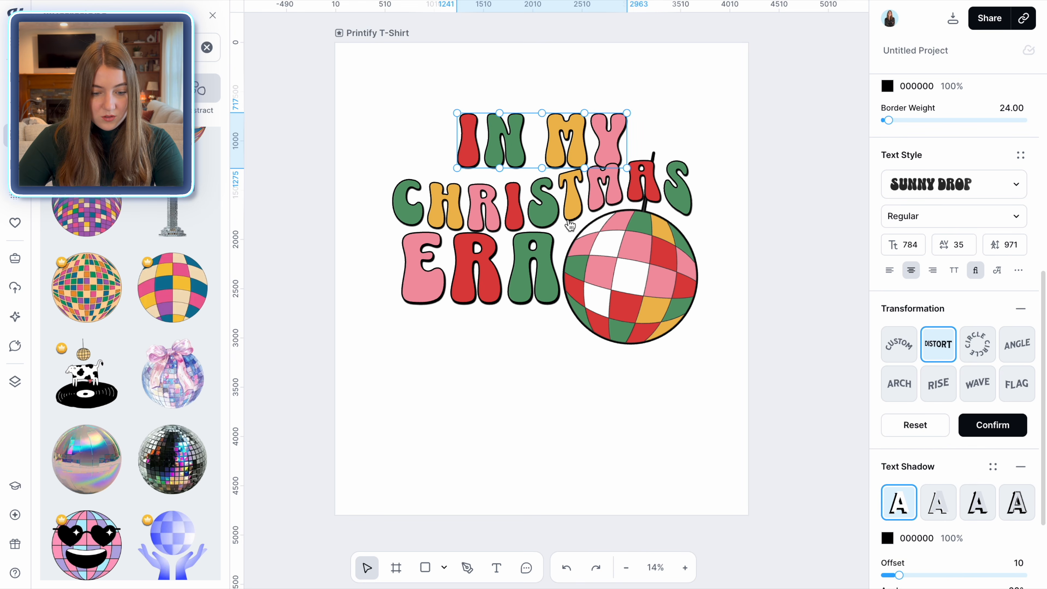
{"action": "left_click_drag", "start_coordinate": [499, 168], "coordinate": [556, 166]}
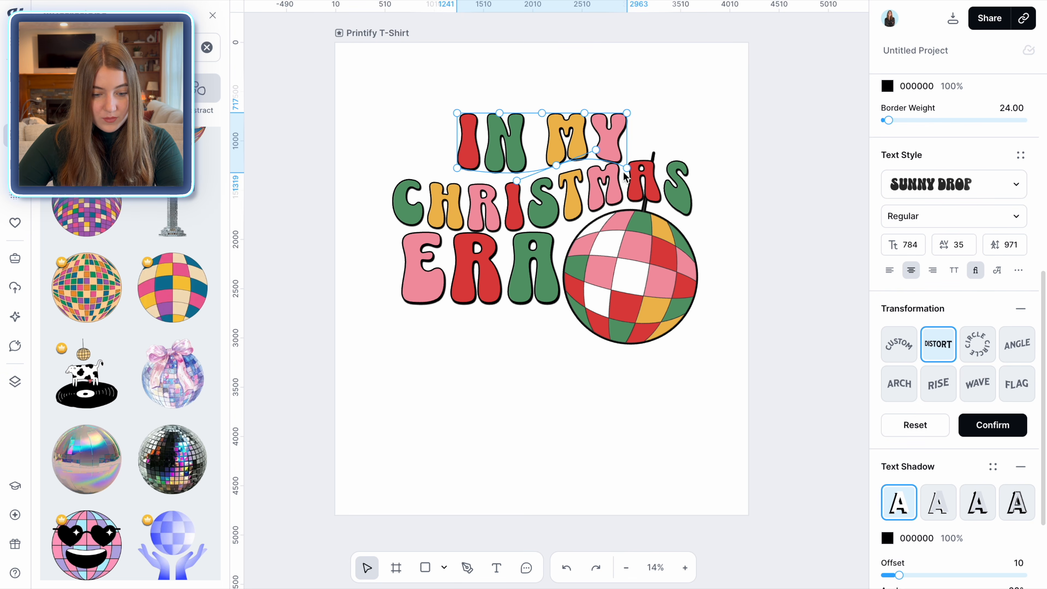
{"action": "left_click_drag", "start_coordinate": [626, 167], "coordinate": [630, 157]}
{"action": "left_click_drag", "start_coordinate": [556, 166], "coordinate": [552, 169]}
{"action": "left_click_drag", "start_coordinate": [457, 168], "coordinate": [457, 175]}
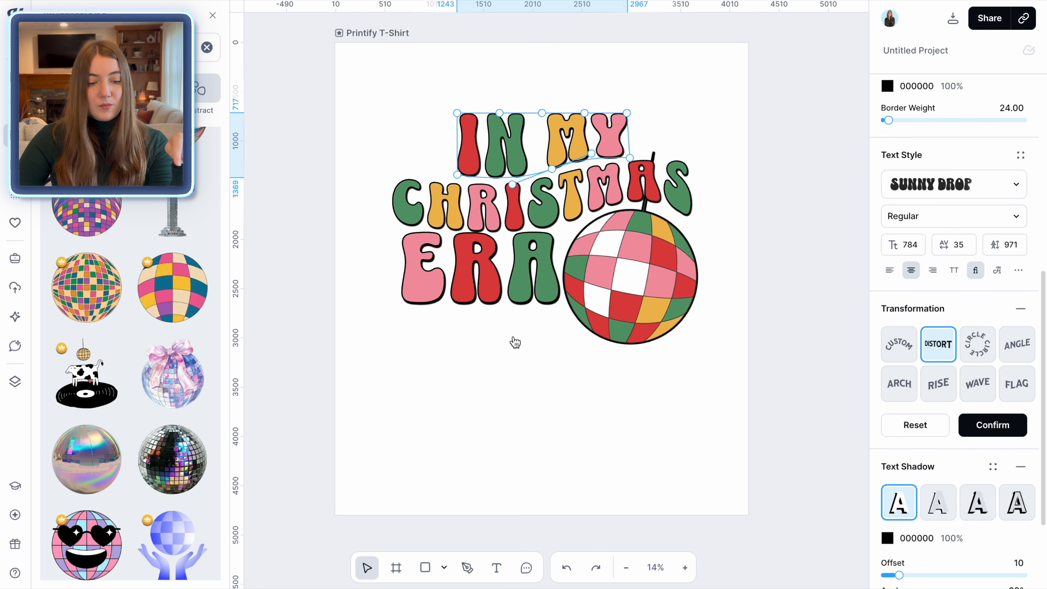
{"action": "left_click", "coordinate": [533, 342]}
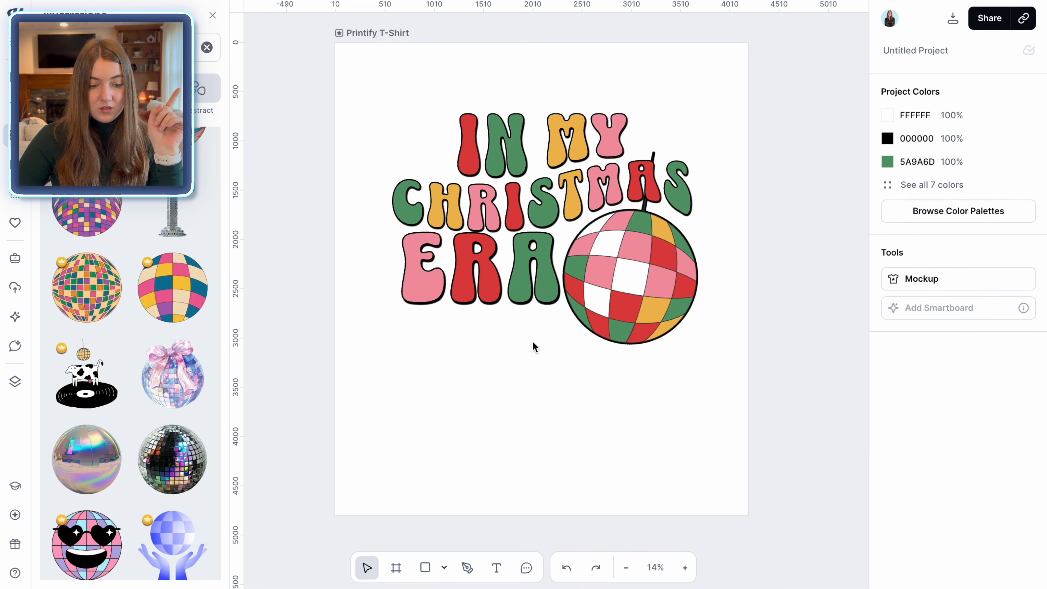
Apply a Distort transformation to ERA and adjust its corners to tilt the word slightly
{"action": "left_click", "coordinate": [514, 283]}
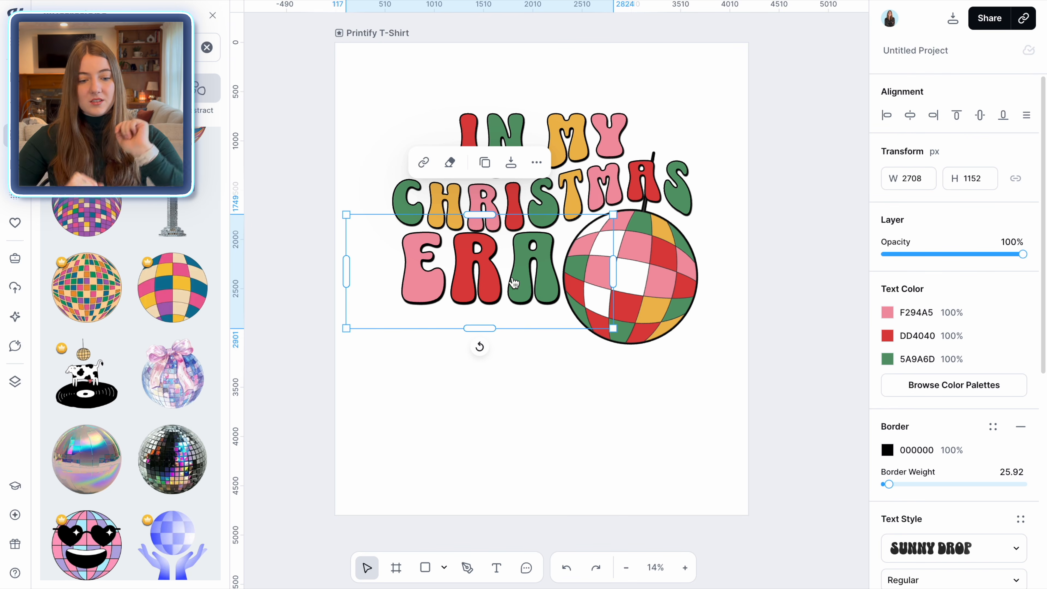
{"action": "scroll", "coordinate": [994, 464], "scroll_direction": "down", "scroll_amount": 8}
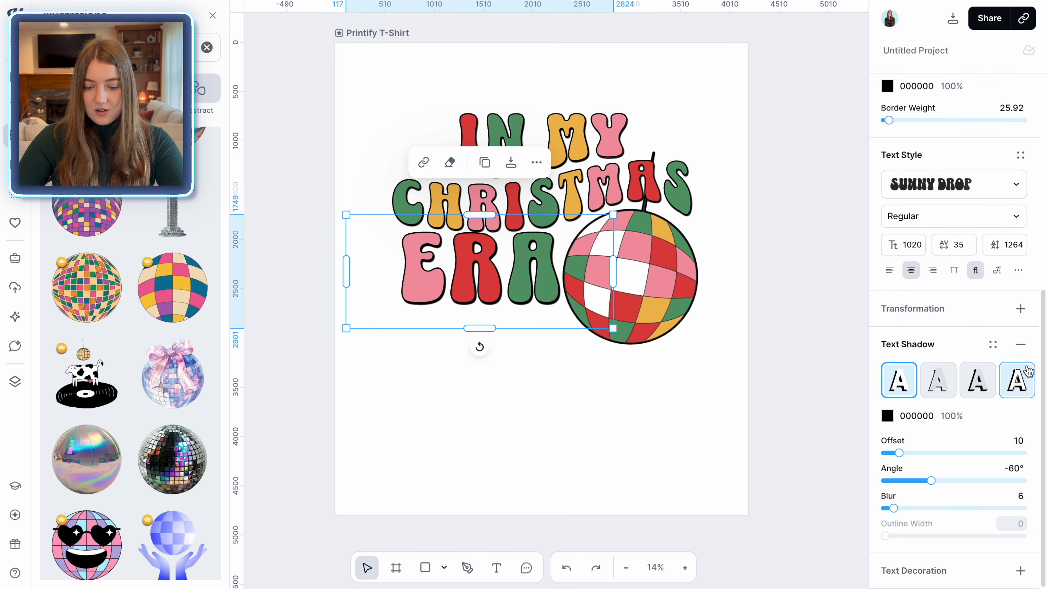
{"action": "left_click", "coordinate": [1021, 309]}
{"action": "left_click", "coordinate": [935, 351]}
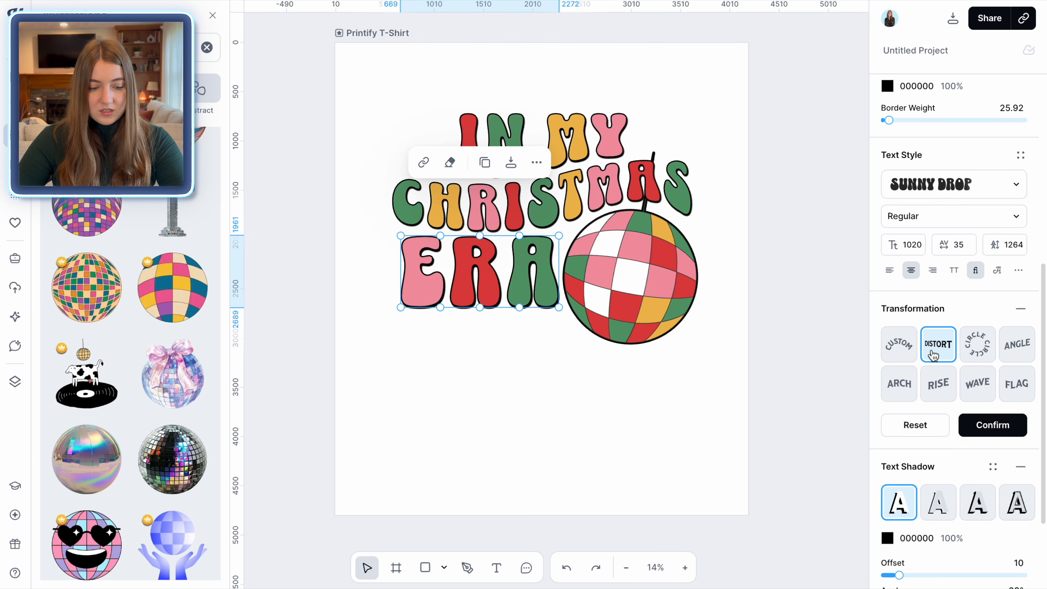
{"action": "left_click_drag", "start_coordinate": [559, 236], "coordinate": [565, 231]}
{"action": "left_click_drag", "start_coordinate": [480, 236], "coordinate": [479, 242]}
{"action": "left_click_drag", "start_coordinate": [483, 277], "coordinate": [483, 275]}
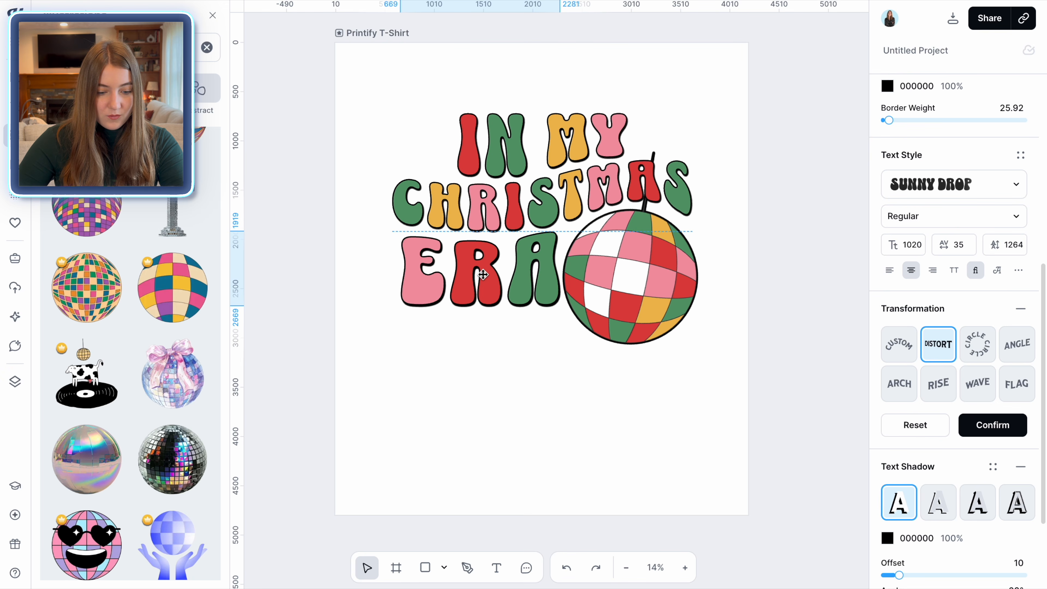
{"action": "double_click", "coordinate": [483, 274]}
{"action": "left_click", "coordinate": [498, 362]}
{"action": "left_click_drag", "start_coordinate": [559, 306], "coordinate": [559, 305]}
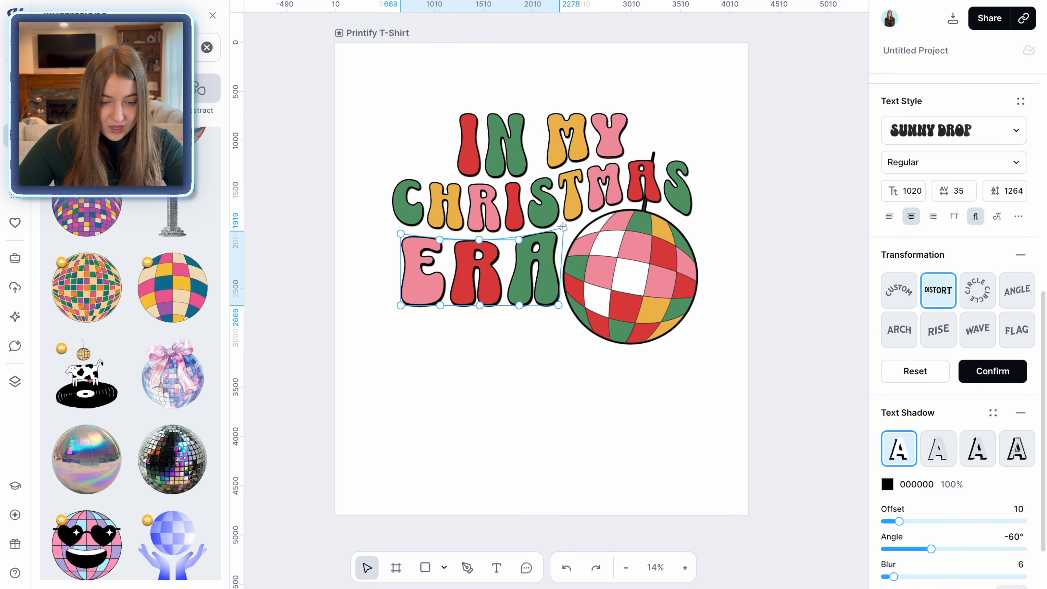
{"action": "left_click", "coordinate": [462, 397]}
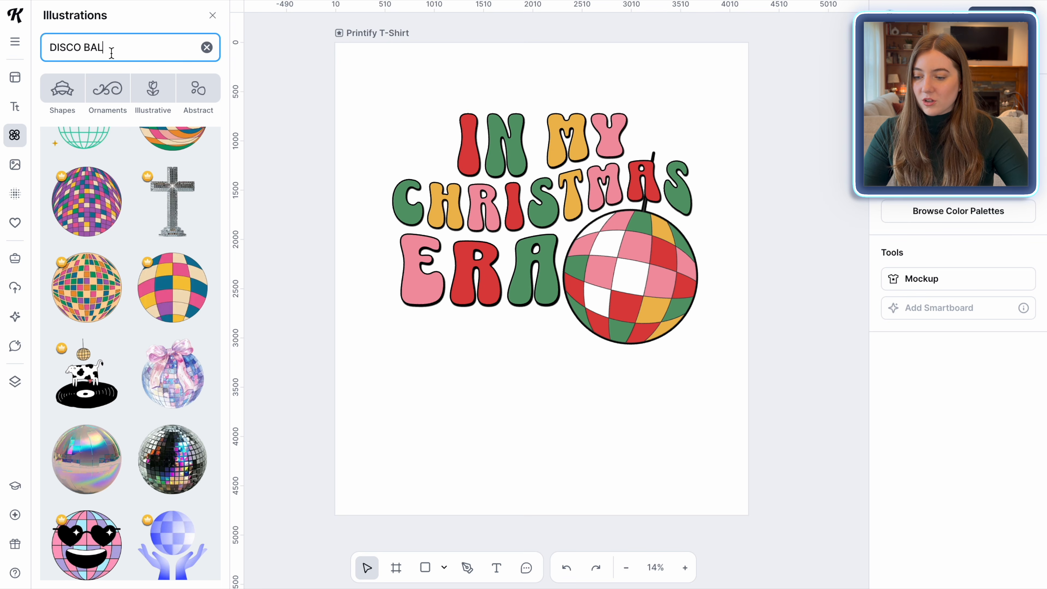
Search illustrations for CHRISTMAS TREE and place a green potted tree below ERA
{"action": "left_click_drag", "start_coordinate": [110, 48], "coordinate": [51, 53]}
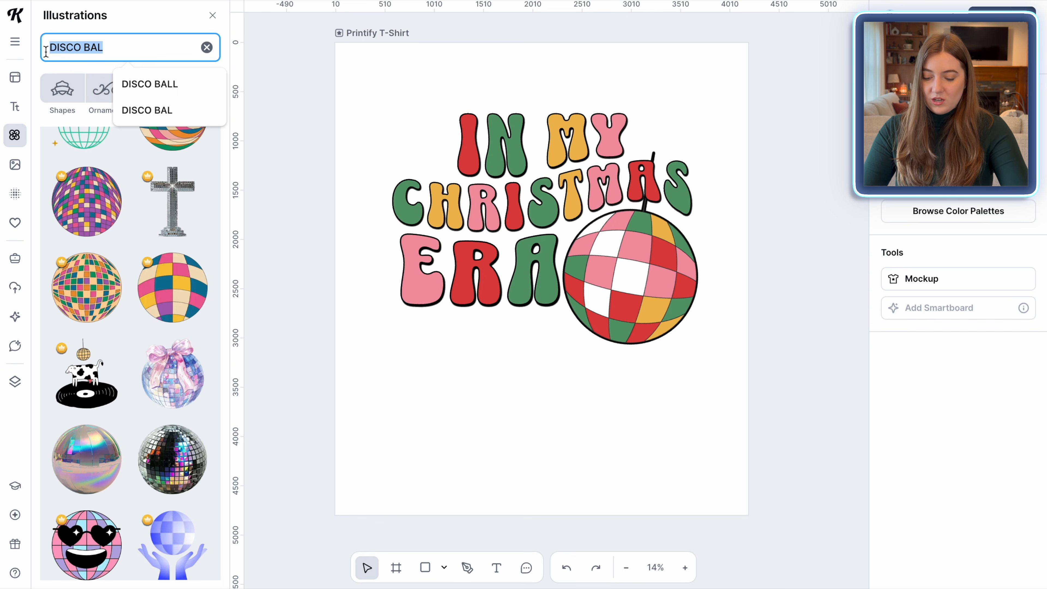
{"action": "type", "text": "CHRISTMAS TREE"}
{"action": "key", "text": "Return"}
{"action": "scroll", "coordinate": [106, 256], "scroll_direction": "down", "scroll_amount": 5}
{"action": "scroll", "coordinate": [108, 258], "scroll_direction": "down", "scroll_amount": 9}
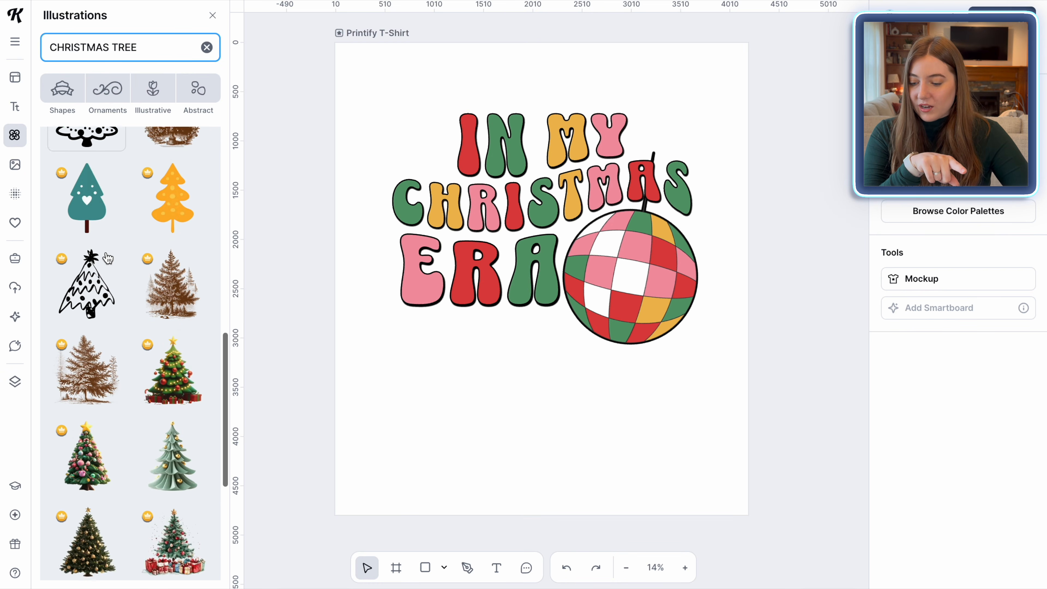
{"action": "scroll", "coordinate": [116, 363], "scroll_direction": "down", "scroll_amount": 8}
{"action": "scroll", "coordinate": [123, 381], "scroll_direction": "down", "scroll_amount": 8}
{"action": "scroll", "coordinate": [123, 381], "scroll_direction": "down", "scroll_amount": 8}
{"action": "left_click", "coordinate": [86, 194]}
{"action": "left_click_drag", "start_coordinate": [466, 328], "coordinate": [442, 441]}
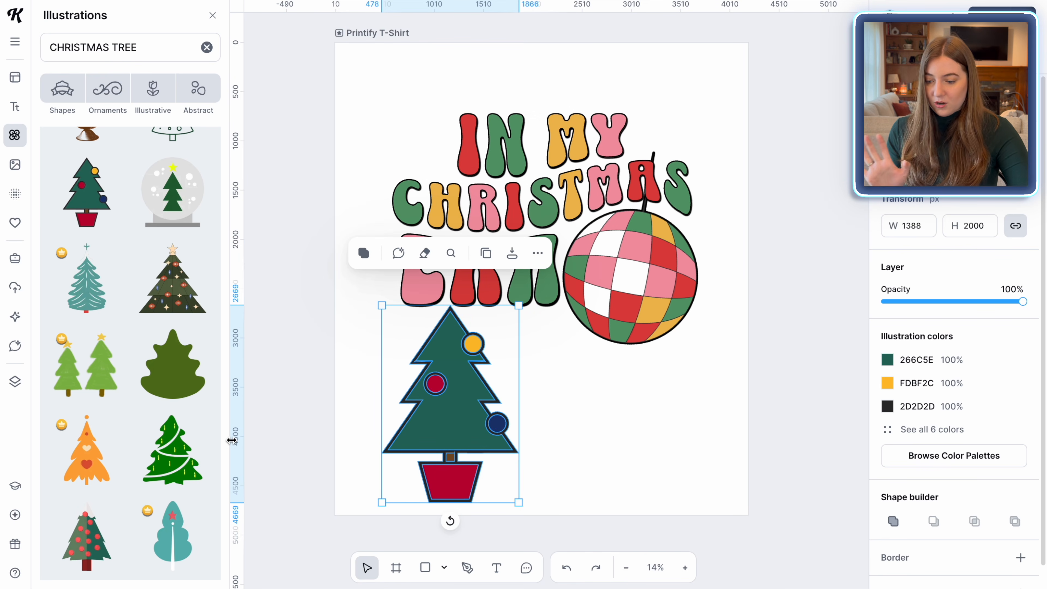
Add a pink snowflake Christmas tree beside the green one and keep browsing tree illustrations
{"action": "mouse_move", "coordinate": [125, 424]}
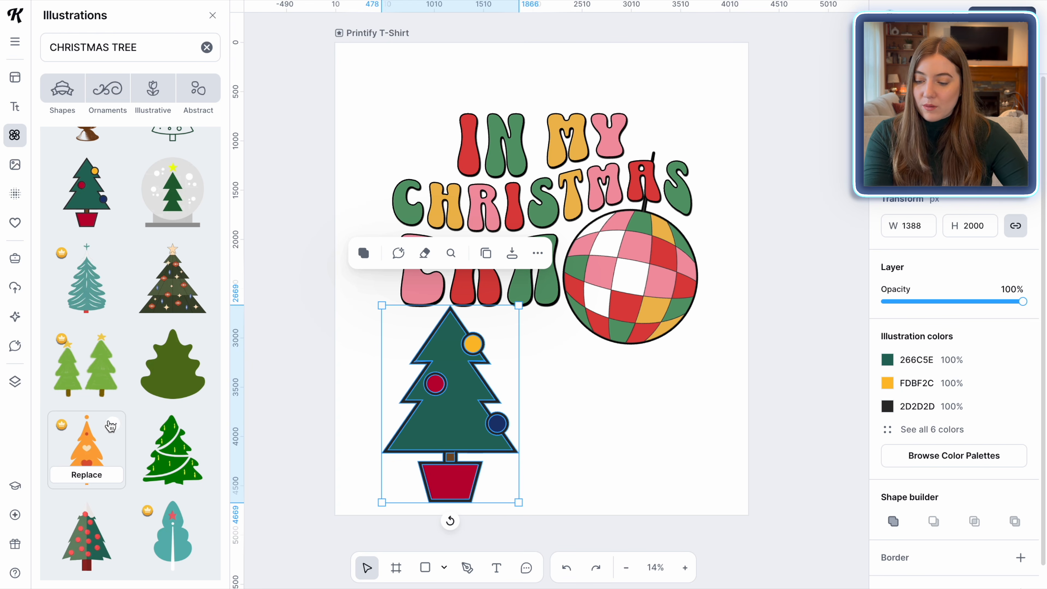
{"action": "scroll", "coordinate": [169, 363], "scroll_direction": "down", "scroll_amount": 6}
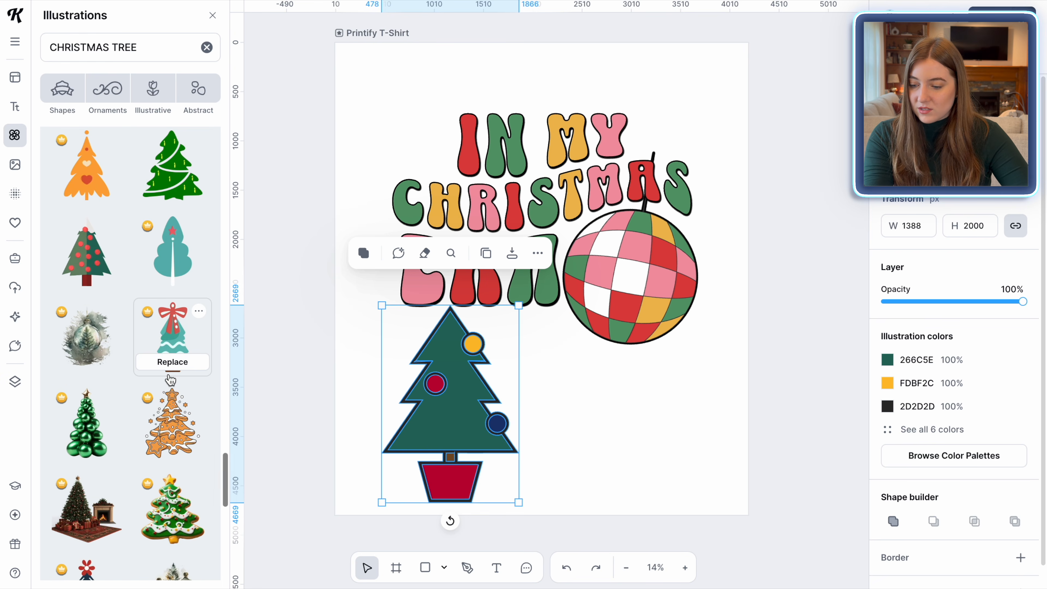
{"action": "scroll", "coordinate": [170, 380], "scroll_direction": "down", "scroll_amount": 10}
{"action": "scroll", "coordinate": [161, 467], "scroll_direction": "down", "scroll_amount": 10}
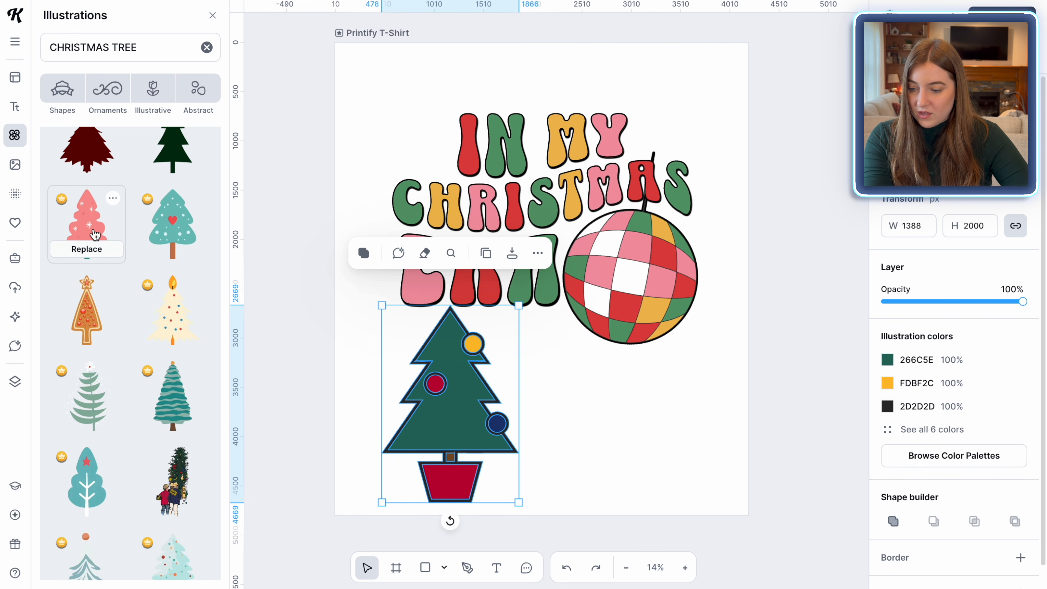
{"action": "left_click", "coordinate": [95, 233]}
{"action": "scroll", "coordinate": [136, 380], "scroll_direction": "down", "scroll_amount": 5}
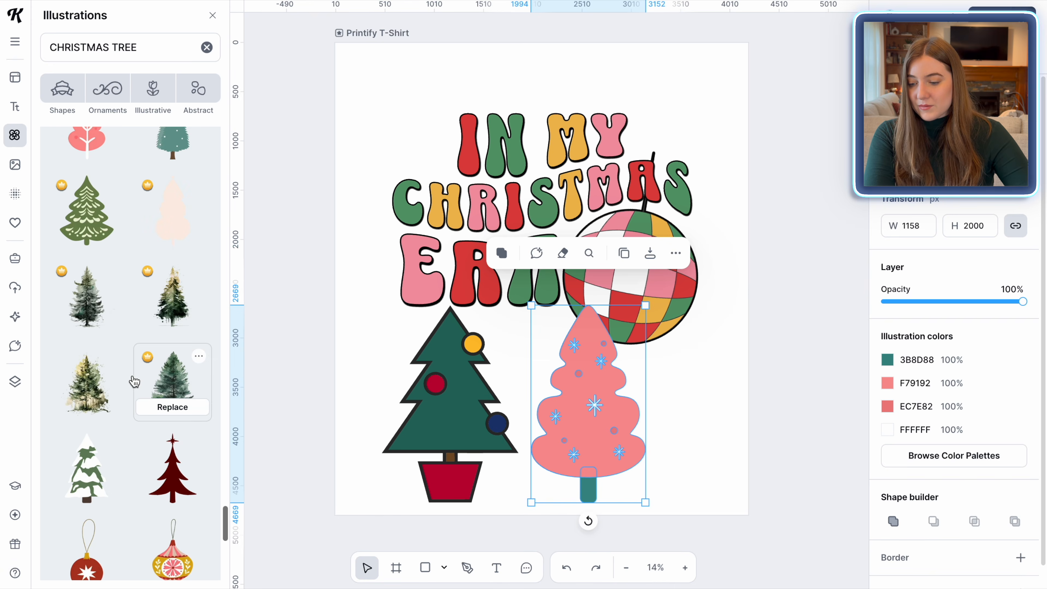
{"action": "scroll", "coordinate": [134, 381], "scroll_direction": "down", "scroll_amount": 15}
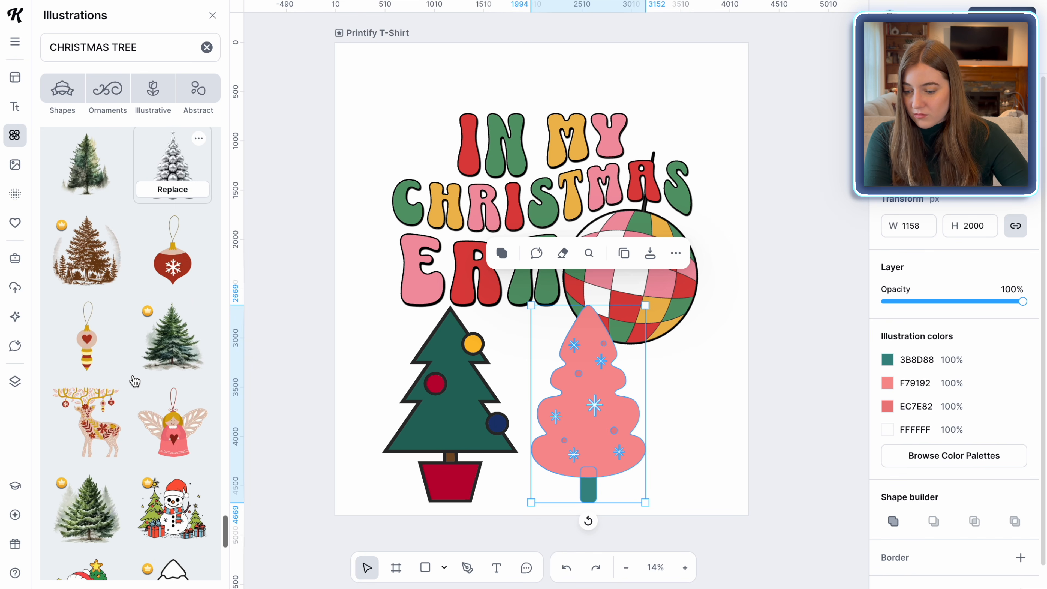
Move the pink snowflake tree up beside IN at the top left and shrink it to about 579 × 1000 px
{"action": "scroll", "coordinate": [134, 380], "scroll_direction": "down", "scroll_amount": 2}
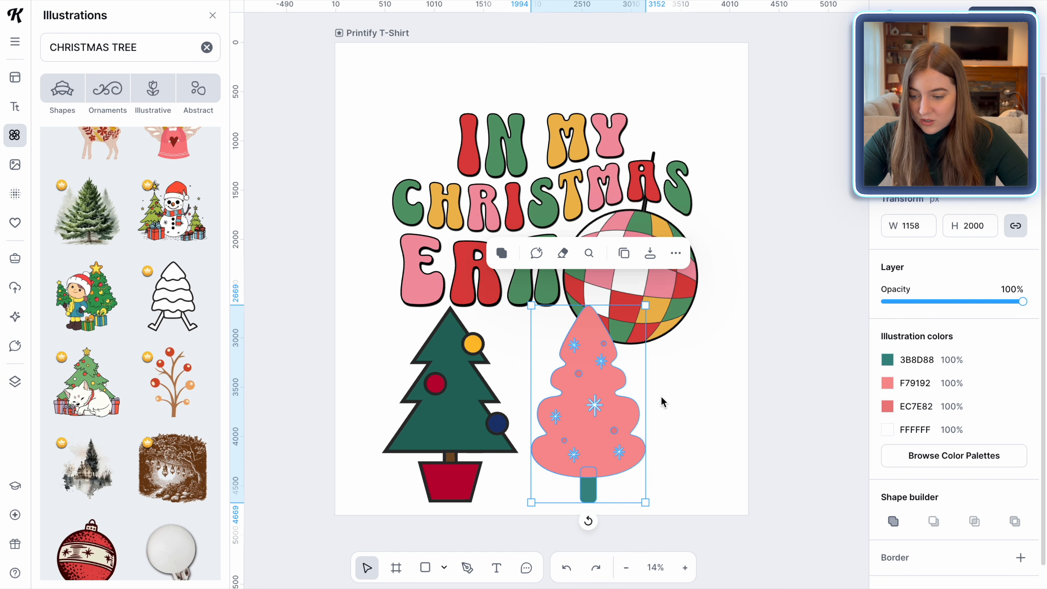
{"action": "left_click", "coordinate": [711, 404]}
{"action": "left_click_drag", "start_coordinate": [574, 438], "coordinate": [393, 149]}
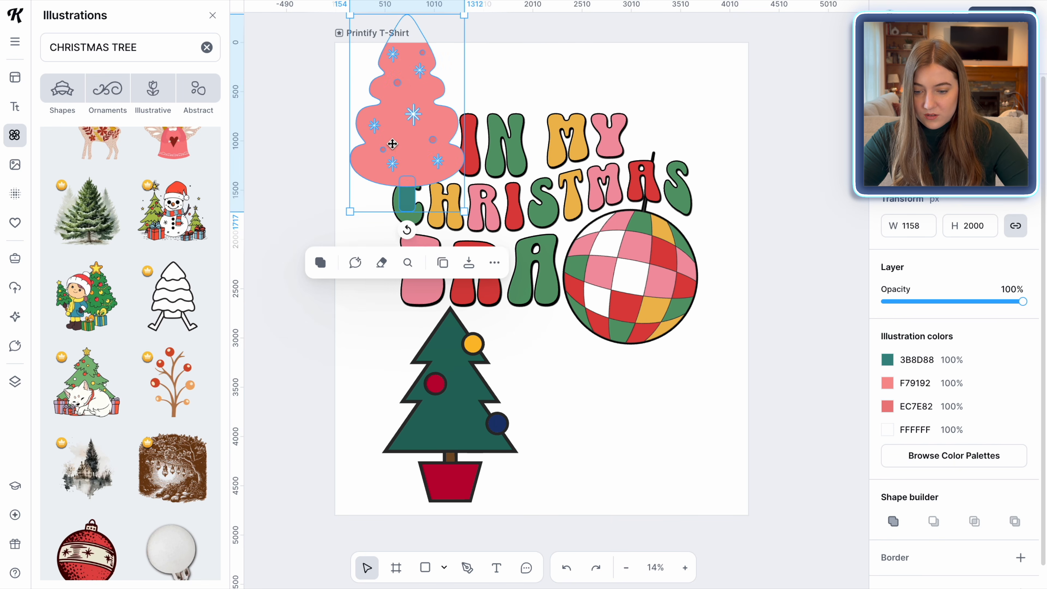
{"action": "left_click_drag", "start_coordinate": [352, 22], "coordinate": [402, 103]}
{"action": "left_click_drag", "start_coordinate": [448, 149], "coordinate": [439, 126]}
Recolour the pink tree's trunk with the document's green colour
{"action": "left_click", "coordinate": [889, 388]}
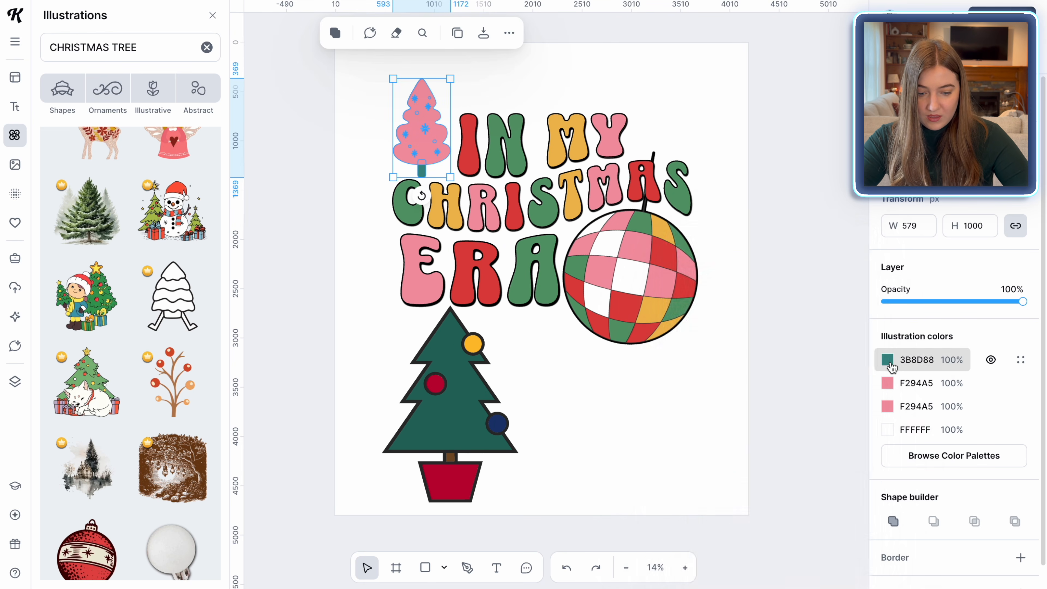
{"action": "left_click", "coordinate": [889, 364]}
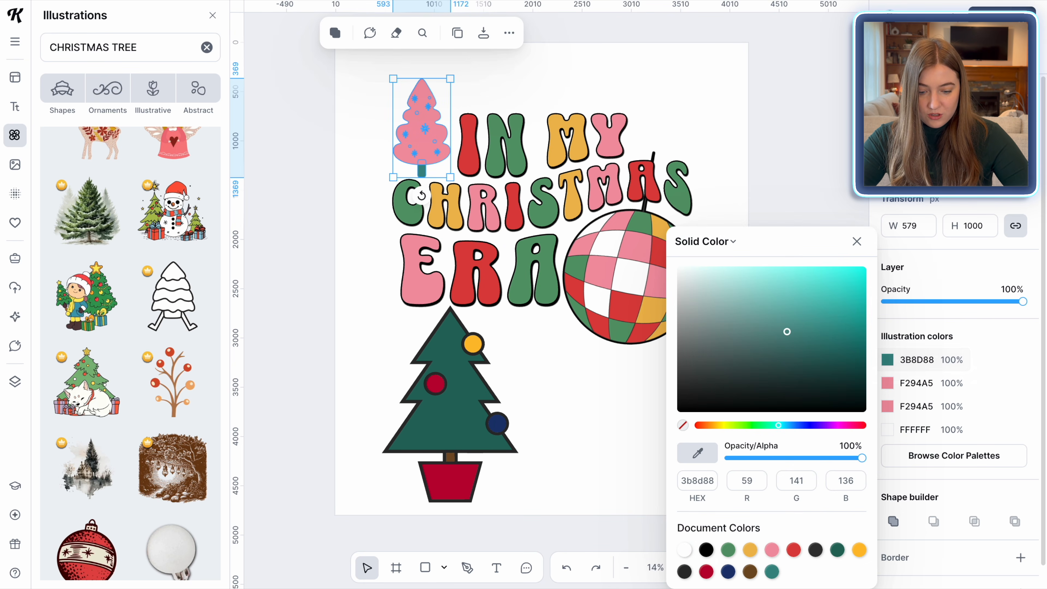
{"action": "left_click", "coordinate": [728, 557]}
{"action": "left_click", "coordinate": [423, 146]}
Give the pink tree a border with weight 20 and tilt it about 3 degrees
{"action": "scroll", "coordinate": [941, 366], "scroll_direction": "down", "scroll_amount": 1}
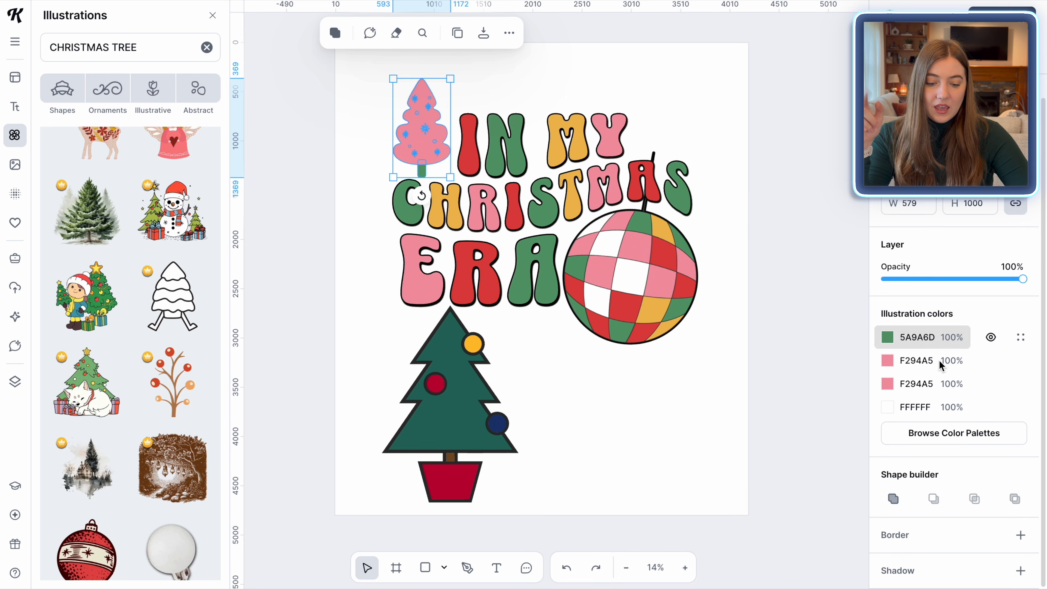
{"action": "left_click", "coordinate": [1018, 535]}
{"action": "left_click", "coordinate": [1013, 562]}
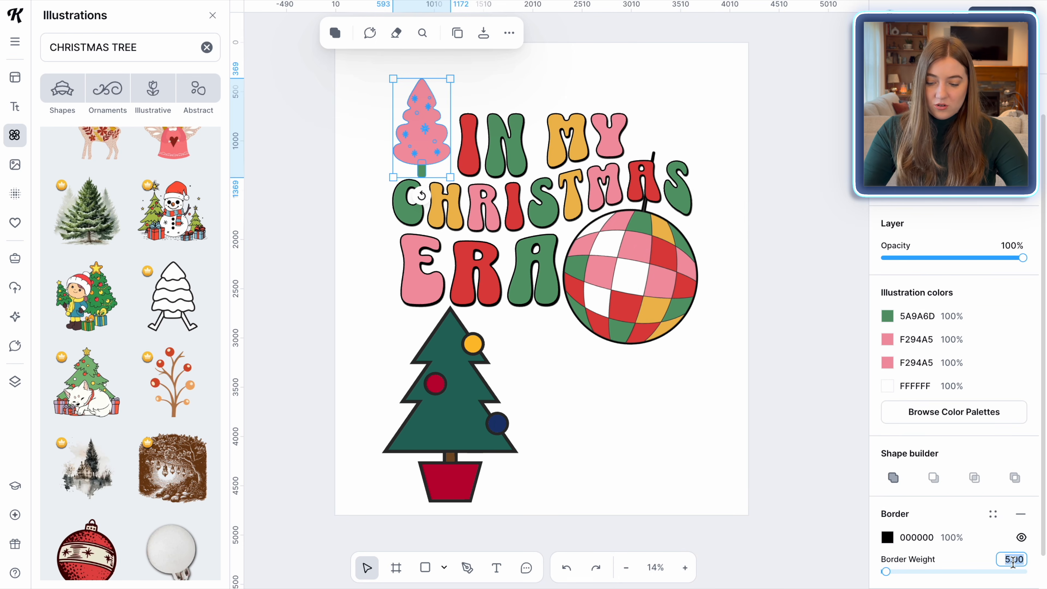
{"action": "type", "text": "20"}
{"action": "key", "text": "Return"}
{"action": "left_click", "coordinate": [696, 456]}
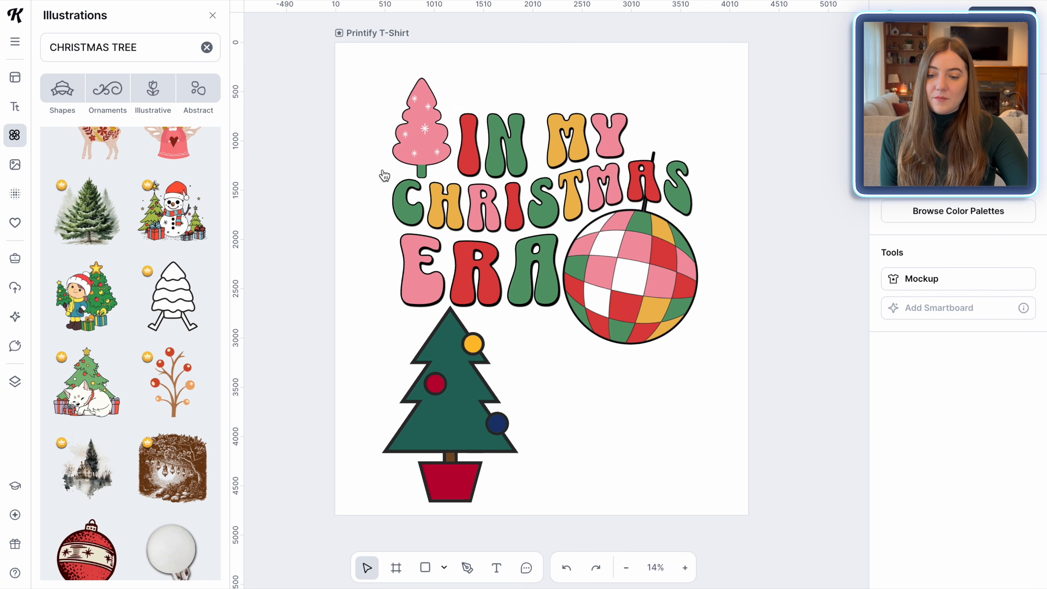
{"action": "left_click", "coordinate": [415, 152]}
{"action": "left_click_drag", "start_coordinate": [422, 198], "coordinate": [427, 198]}
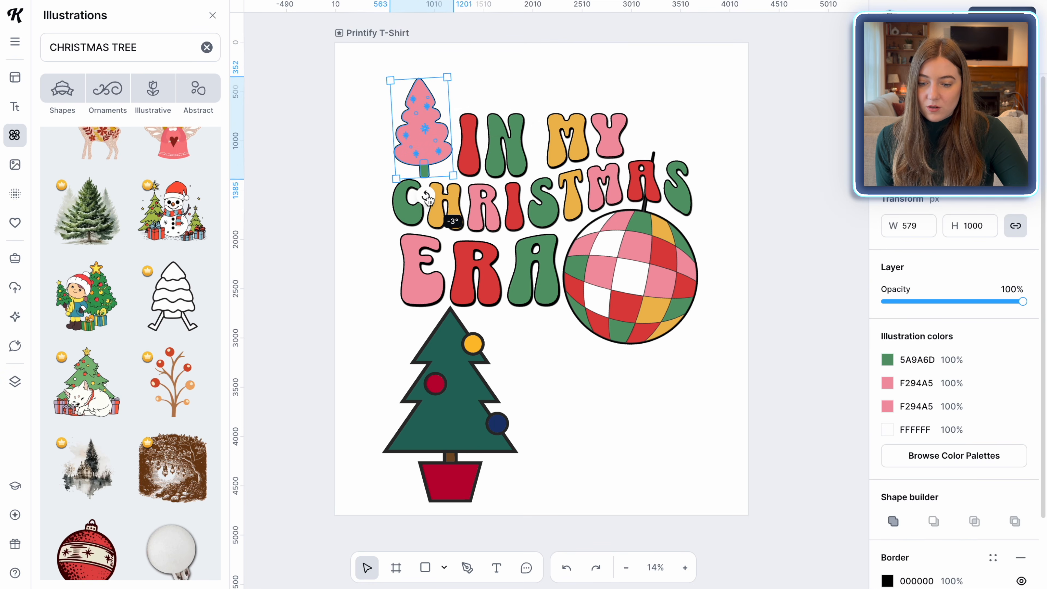
Delete the green potted tree and search the illustrations for HOLLY
{"action": "left_click", "coordinate": [449, 423]}
{"action": "key", "text": "Delete"}
{"action": "left_click", "coordinate": [156, 47]}
{"action": "key", "text": "ctrl+a"}
{"action": "type", "text": "HOLLY"}
{"action": "key", "text": "Return"}
{"action": "scroll", "coordinate": [119, 324], "scroll_direction": "down", "scroll_amount": 3}
{"action": "scroll", "coordinate": [119, 324], "scroll_direction": "down", "scroll_amount": 2}
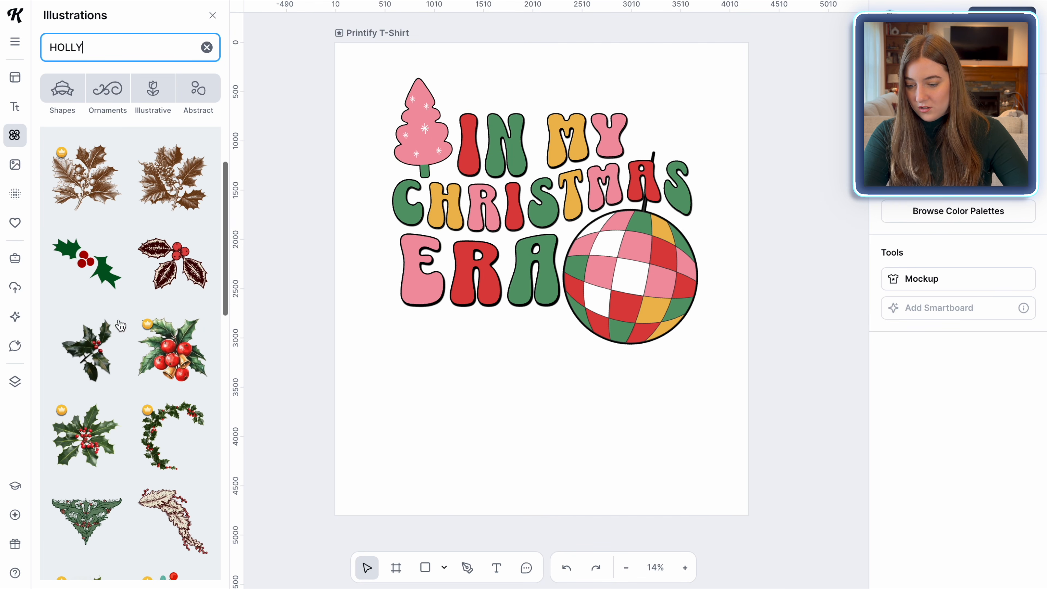
Place a holly sprig illustration on the design and delete the unwanted extra holly below it
{"action": "left_click", "coordinate": [88, 252]}
{"action": "left_click_drag", "start_coordinate": [510, 310], "coordinate": [513, 430]}
{"action": "scroll", "coordinate": [201, 423], "scroll_direction": "down", "scroll_amount": 10}
{"action": "scroll", "coordinate": [201, 423], "scroll_direction": "down", "scroll_amount": 5}
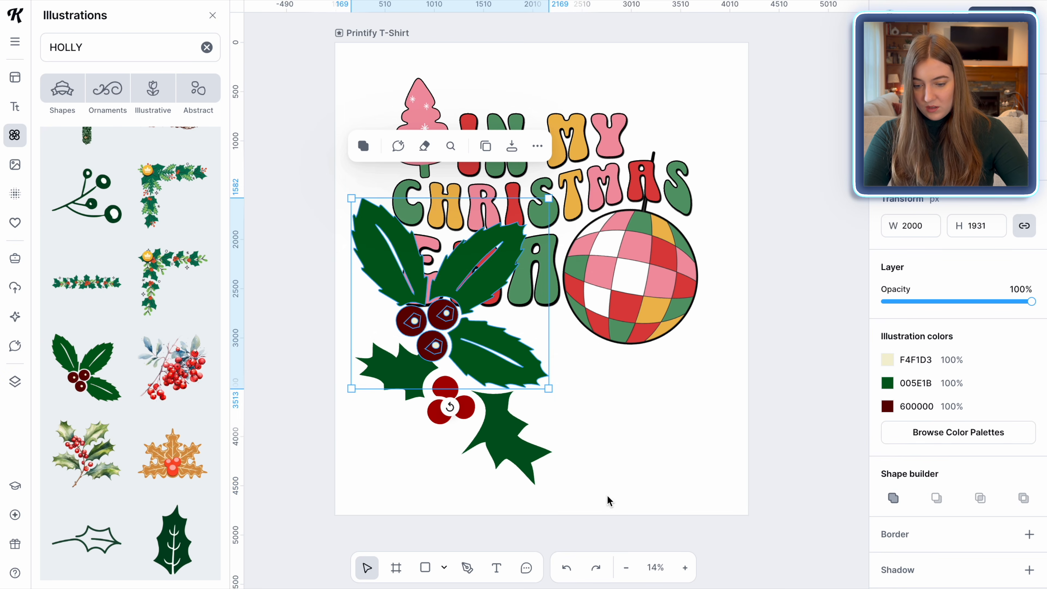
{"action": "left_click", "coordinate": [498, 420]}
{"action": "key", "text": "Delete"}
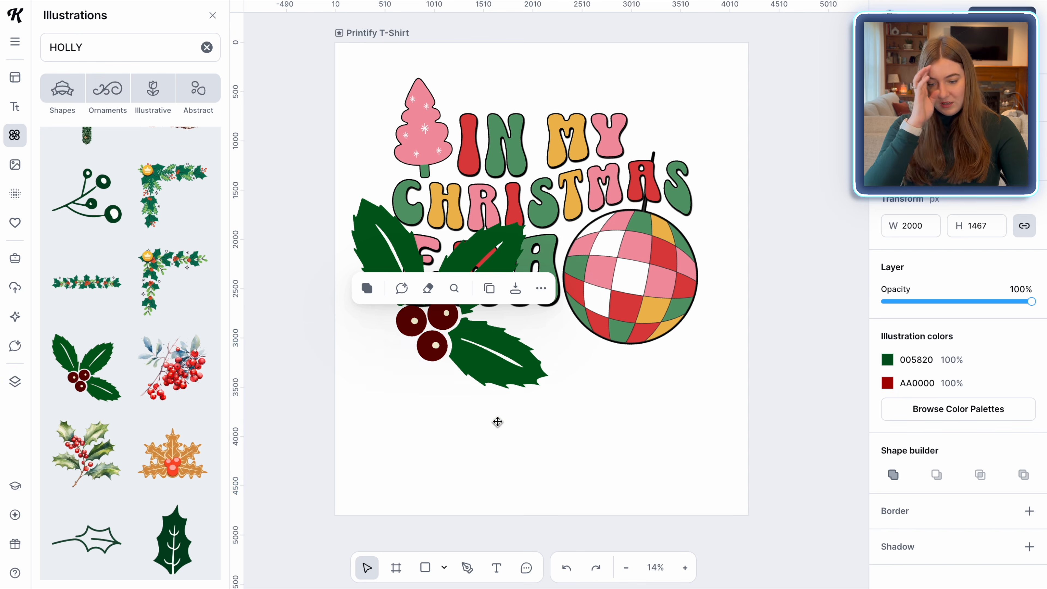
Shrink the holly sprig to about 741 px wide and place it at the end of IN MY
{"action": "left_click", "coordinate": [467, 339]}
{"action": "left_click_drag", "start_coordinate": [352, 195], "coordinate": [477, 309]}
{"action": "left_click_drag", "start_coordinate": [517, 371], "coordinate": [664, 141]}
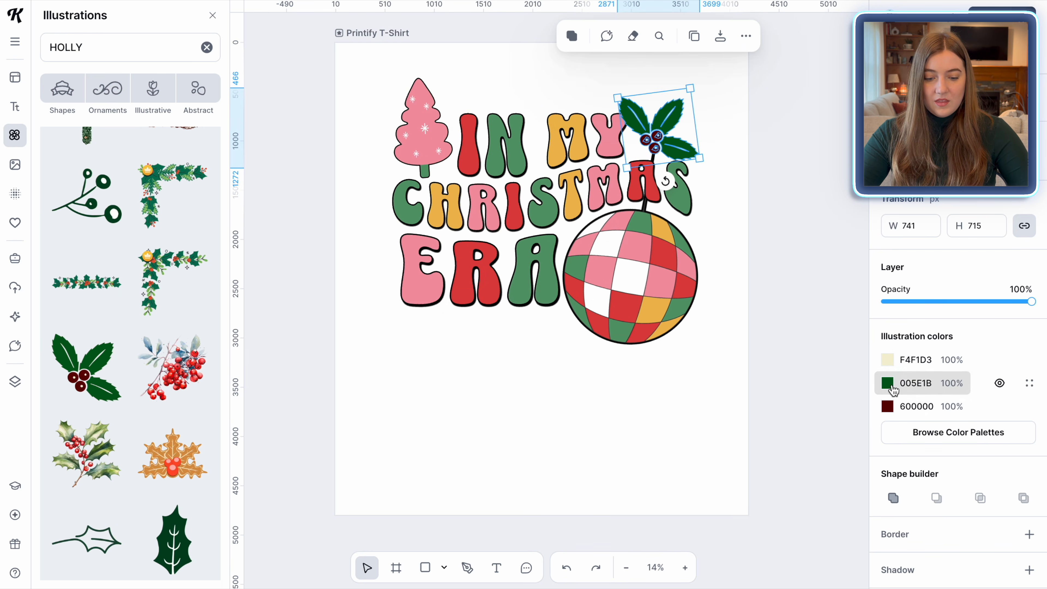
Recolour the holly leaves to the document green and the berries to the document red
{"action": "left_click", "coordinate": [887, 383]}
{"action": "left_click", "coordinate": [729, 550]}
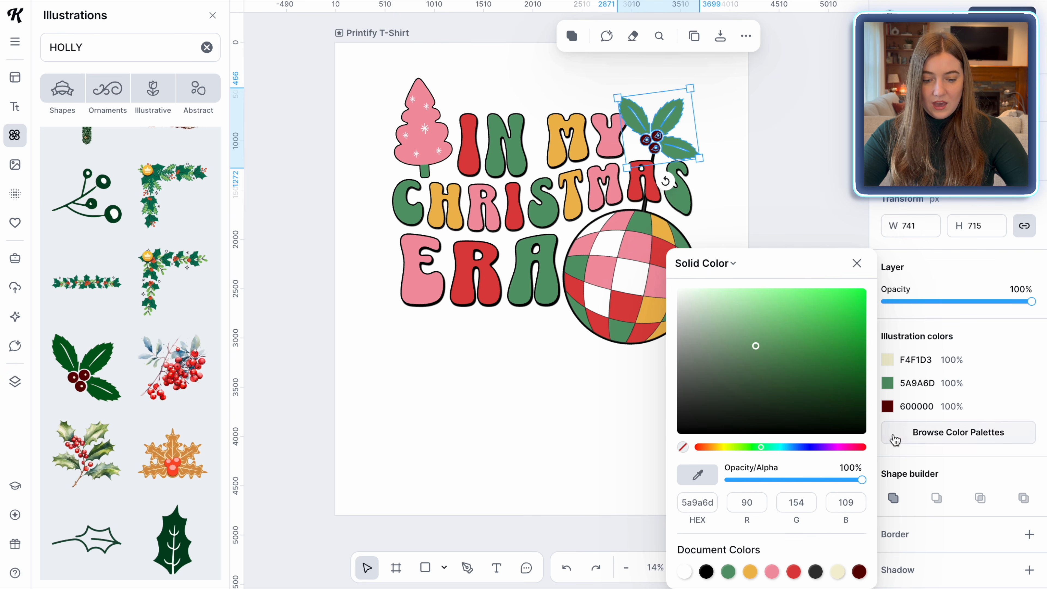
{"action": "left_click", "coordinate": [887, 406]}
{"action": "left_click", "coordinate": [793, 574]}
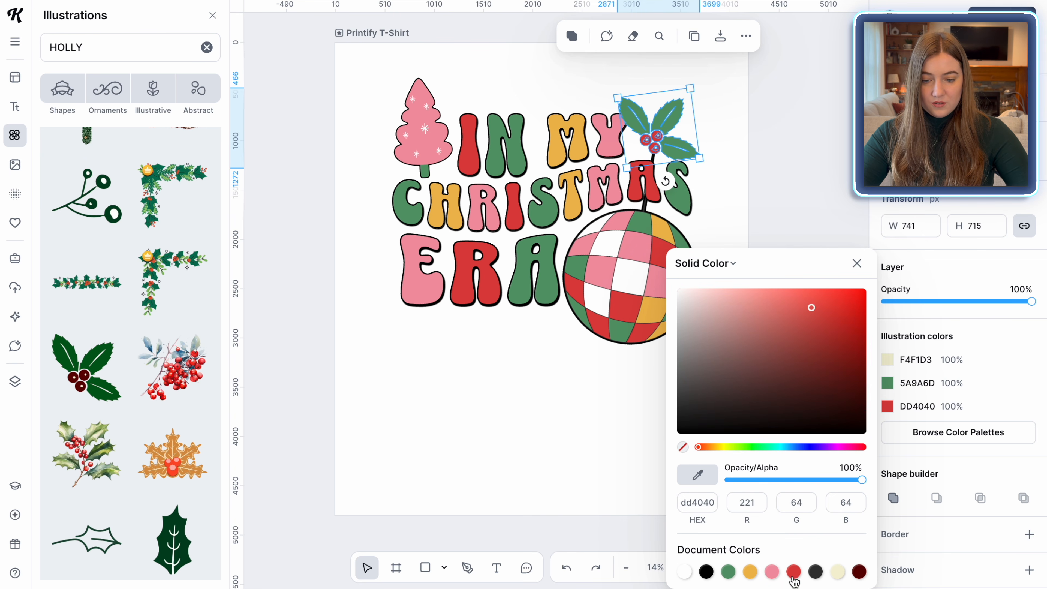
{"action": "left_click", "coordinate": [597, 494]}
{"action": "left_click", "coordinate": [663, 135]}
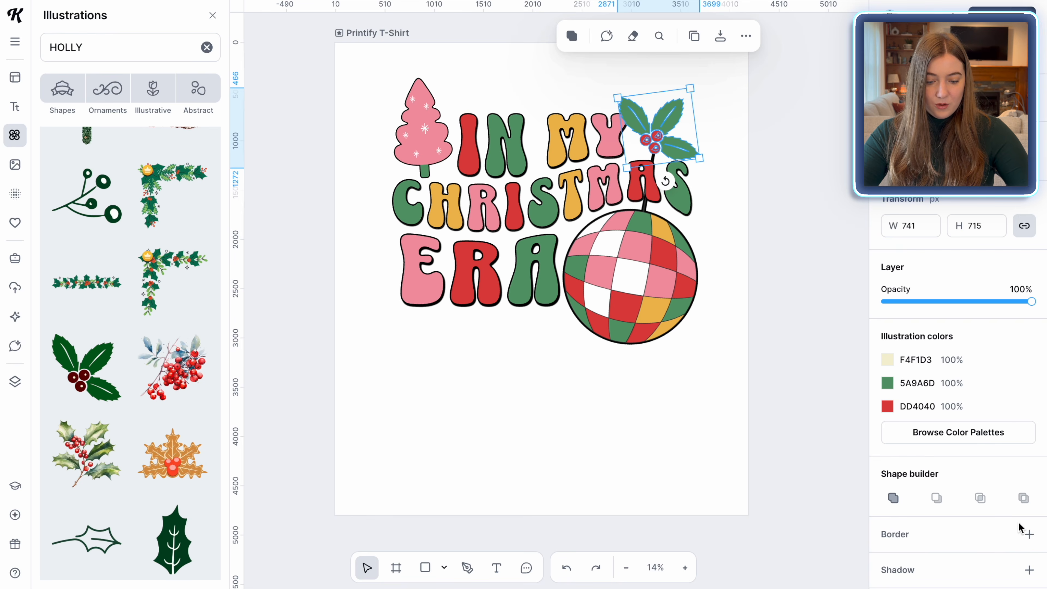
Add a border with weight 20 to the holly sprig
{"action": "left_click", "coordinate": [1029, 535]}
{"action": "left_click", "coordinate": [1014, 559]}
{"action": "type", "text": "20"}
{"action": "key", "text": "Return"}
Duplicate the holly sprig and place the rotated copy on the upper left of the disco ball
{"action": "left_click", "coordinate": [704, 33]}
{"action": "left_click_drag", "start_coordinate": [673, 120], "coordinate": [581, 223]}
{"action": "left_click_drag", "start_coordinate": [582, 285], "coordinate": [625, 240]}
{"action": "left_click_drag", "start_coordinate": [551, 181], "coordinate": [565, 206]}
{"action": "left_click", "coordinate": [515, 456]}
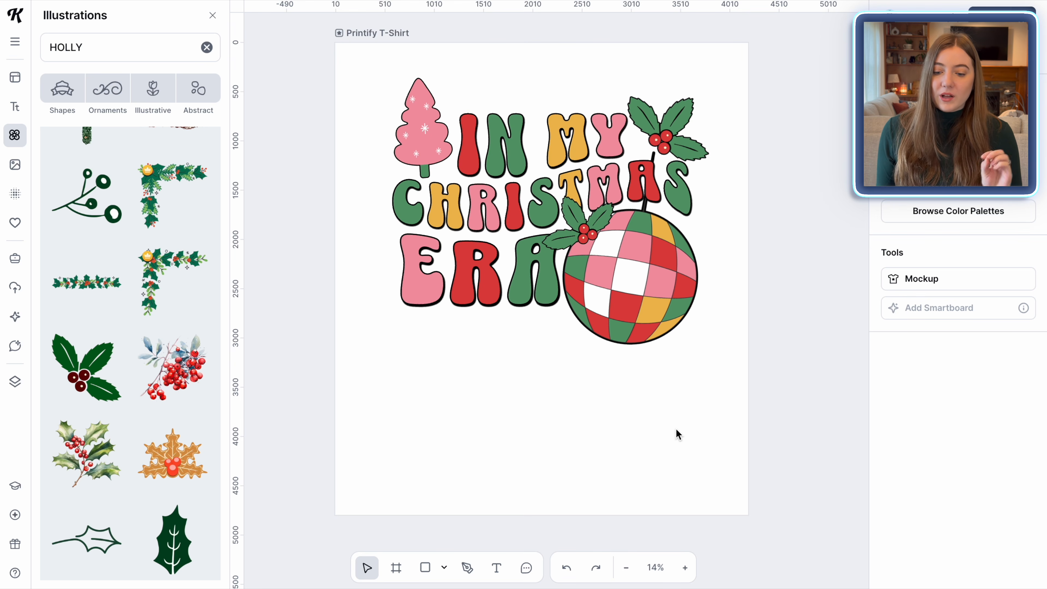
Search illustrations for SPARKLE and add small four-point sparkles beside the pink tree and the disco ball
{"action": "left_click_drag", "start_coordinate": [98, 49], "coordinate": [40, 56]}
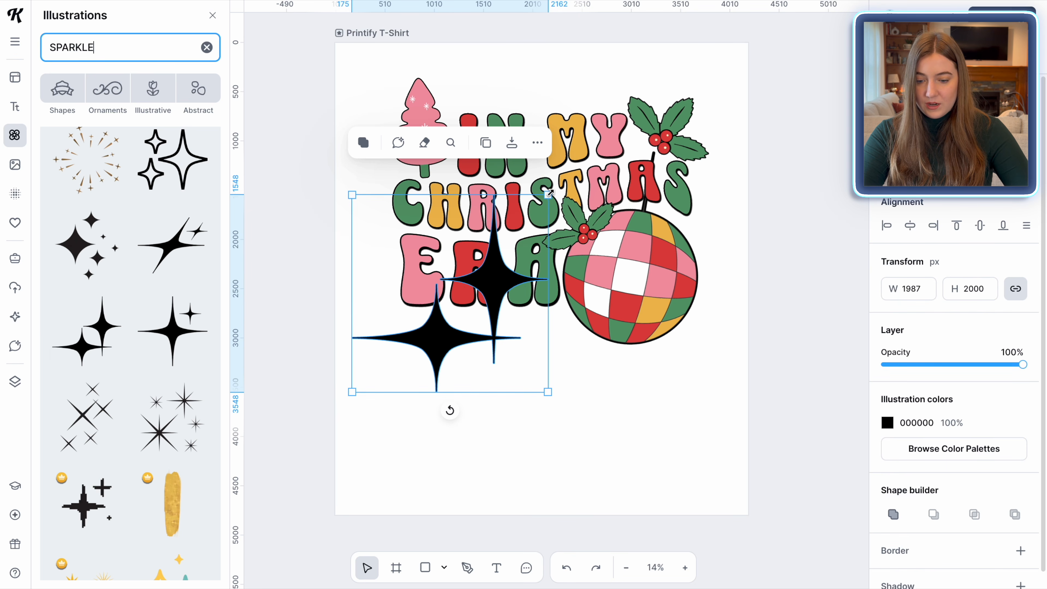
{"action": "left_click_drag", "start_coordinate": [550, 192], "coordinate": [397, 179]}
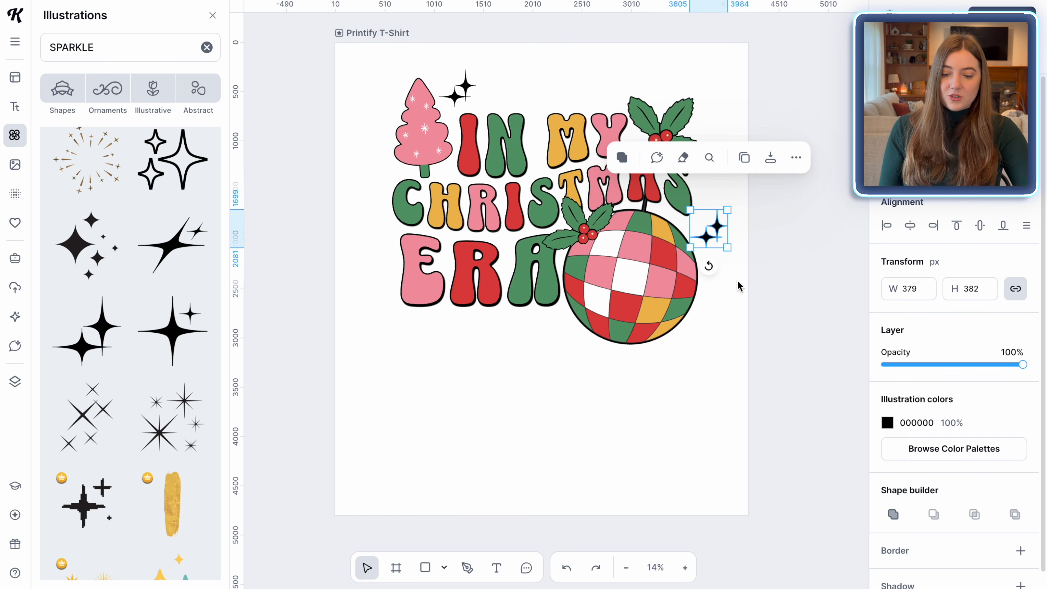
{"action": "left_click_drag", "start_coordinate": [709, 266], "coordinate": [713, 266]}
Add more four-point sparkles to the left of ERA and beside MY
{"action": "left_click", "coordinate": [190, 330]}
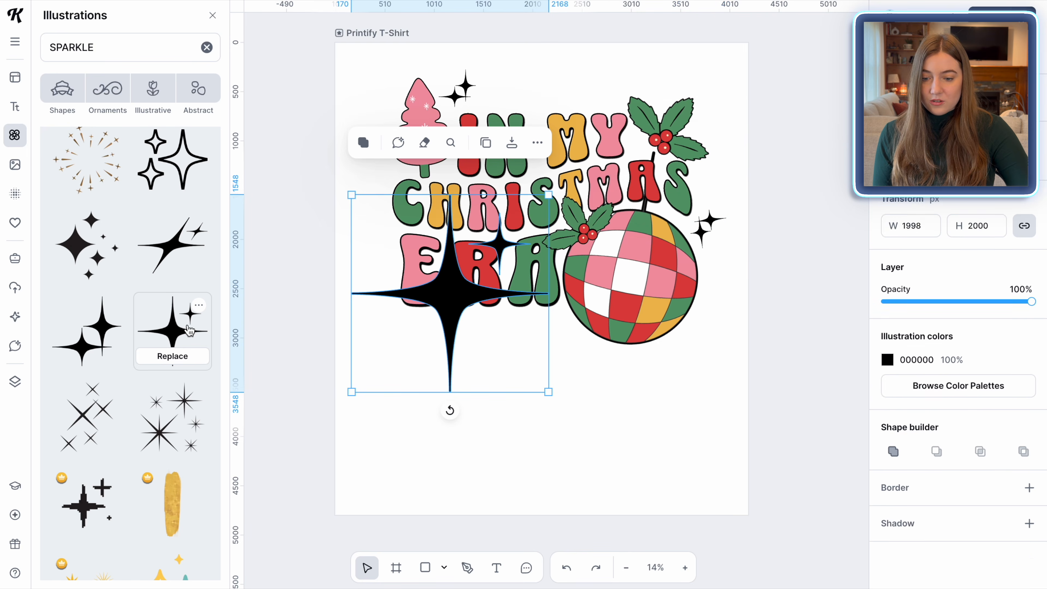
{"action": "left_click_drag", "start_coordinate": [550, 195], "coordinate": [388, 224]}
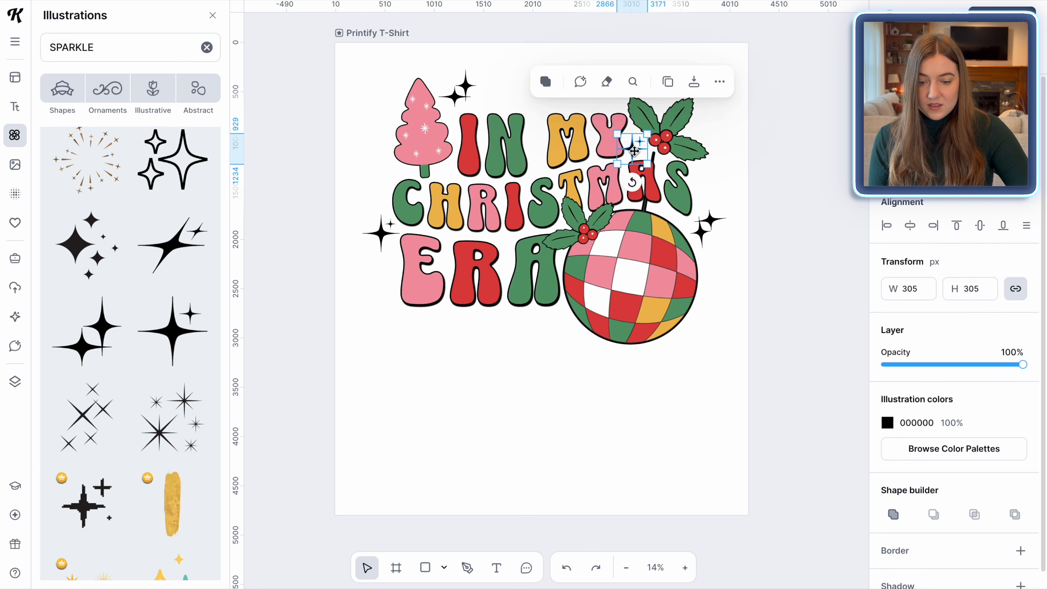
{"action": "left_click_drag", "start_coordinate": [634, 151], "coordinate": [632, 148]}
Add further small sparkles above MY and below the disco ball
{"action": "left_click", "coordinate": [288, 322]}
{"action": "scroll", "coordinate": [126, 394], "scroll_direction": "down", "scroll_amount": 2}
{"action": "scroll", "coordinate": [126, 394], "scroll_direction": "up", "scroll_amount": 1}
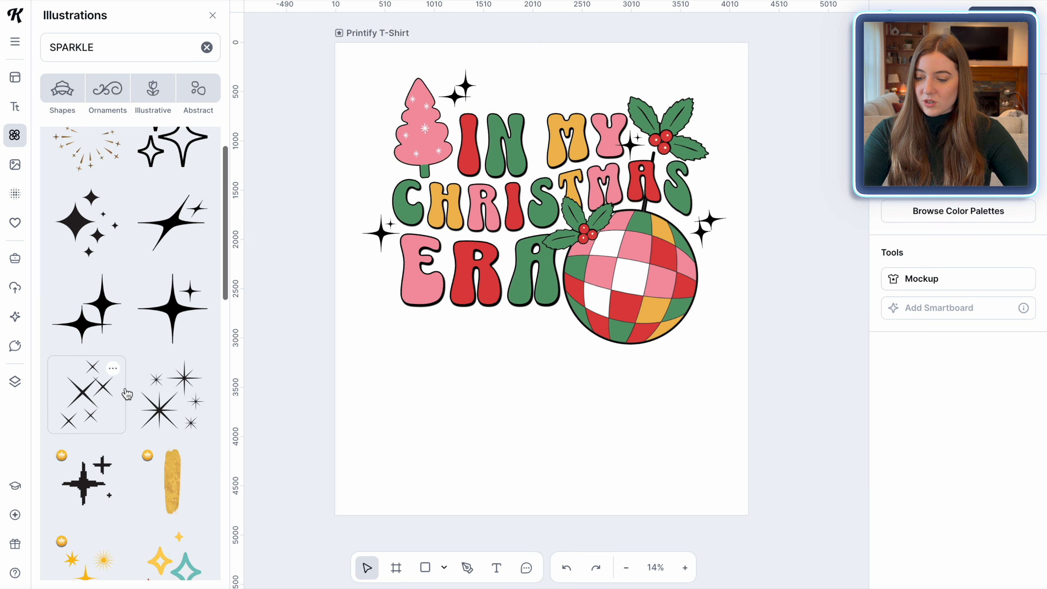
{"action": "left_click", "coordinate": [172, 308]}
{"action": "left_click_drag", "start_coordinate": [551, 192], "coordinate": [433, 334]}
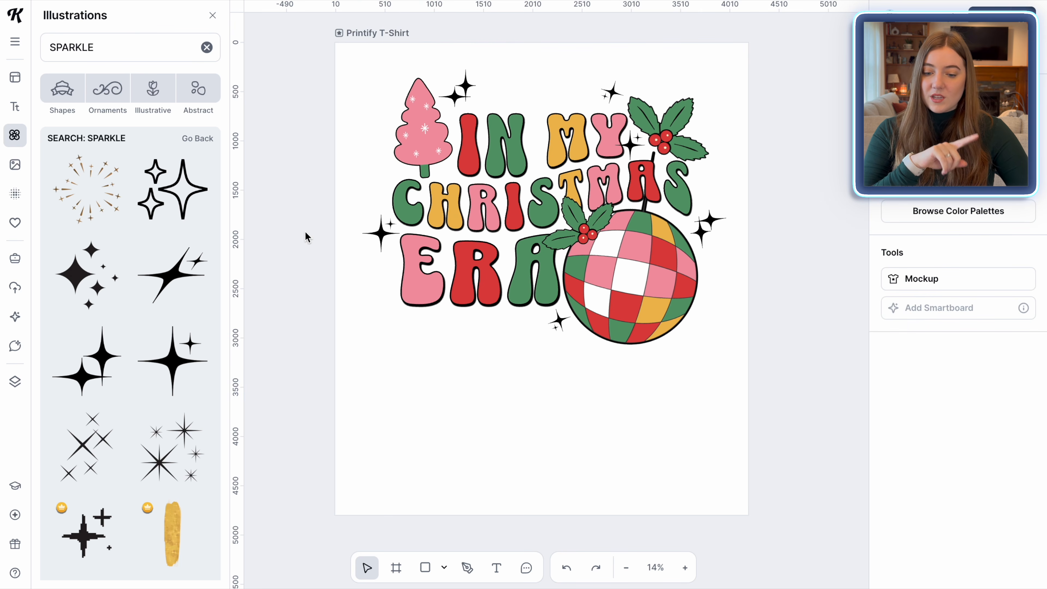
Search illustrations for SNOWFLAKE and scatter small black snowflakes near the top, beside the disco ball and left of ERA
{"action": "double_click", "coordinate": [109, 37]}
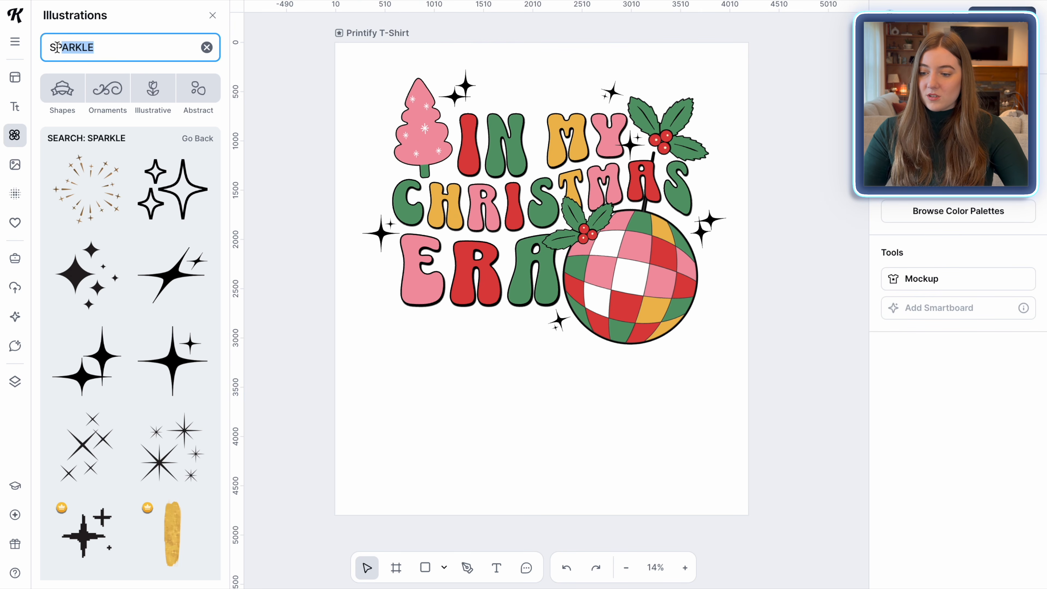
{"action": "type", "text": "SNOWFLAKE"}
{"action": "left_click", "coordinate": [162, 374]}
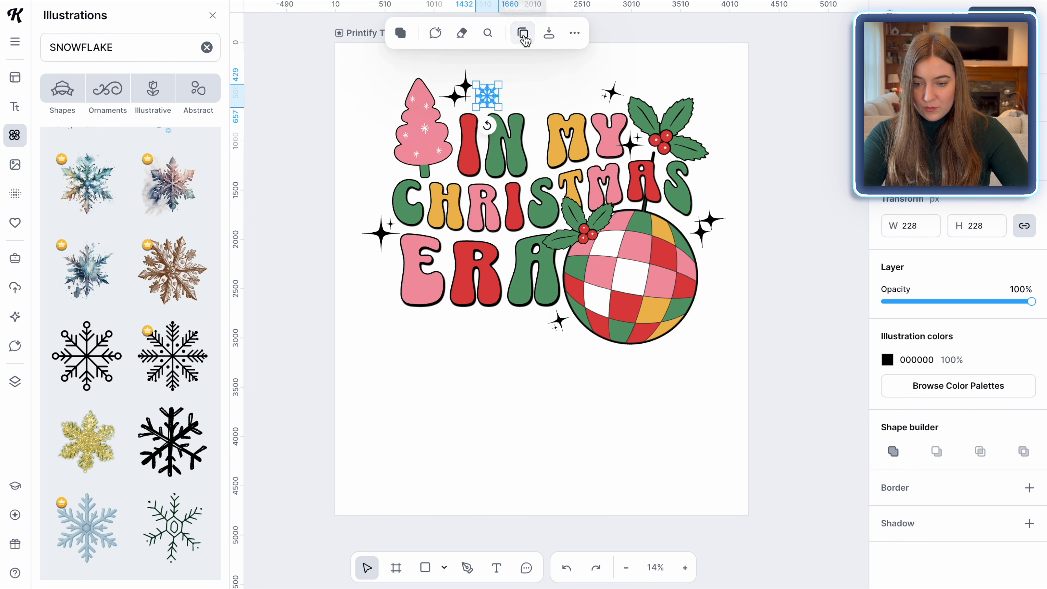
{"action": "left_click", "coordinate": [523, 34]}
{"action": "left_click_drag", "start_coordinate": [713, 288], "coordinate": [707, 288]}
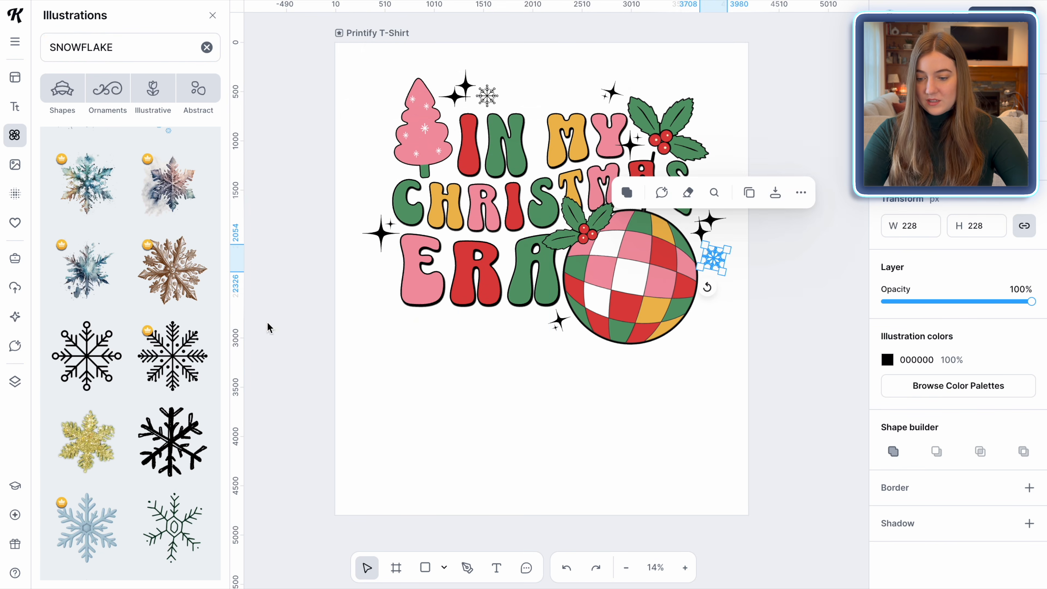
{"action": "left_click", "coordinate": [492, 99]}
{"action": "left_click_drag", "start_coordinate": [490, 129], "coordinate": [486, 130]}
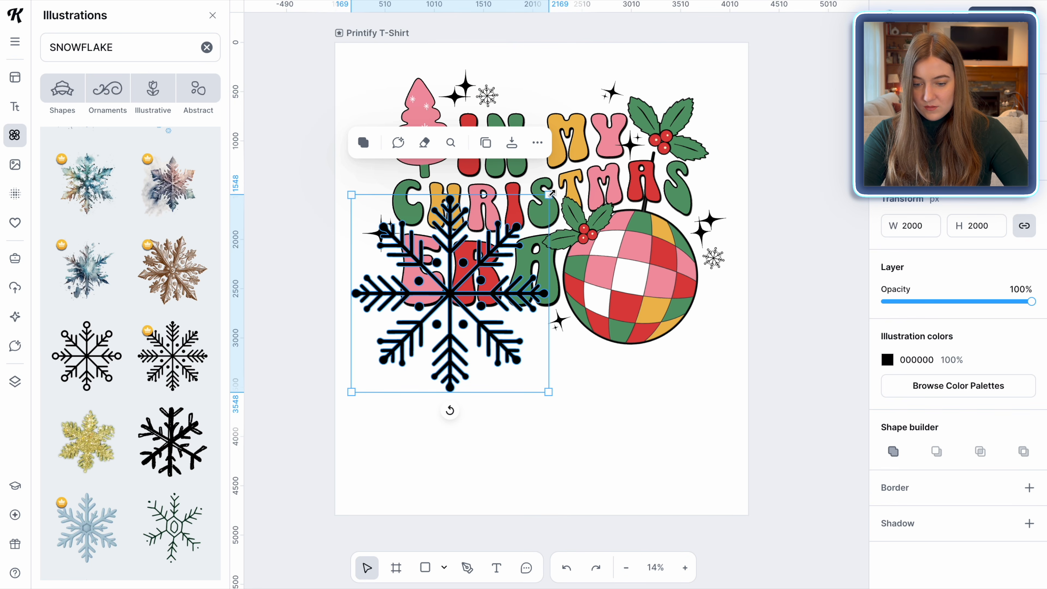
{"action": "left_click_drag", "start_coordinate": [552, 192], "coordinate": [375, 363]}
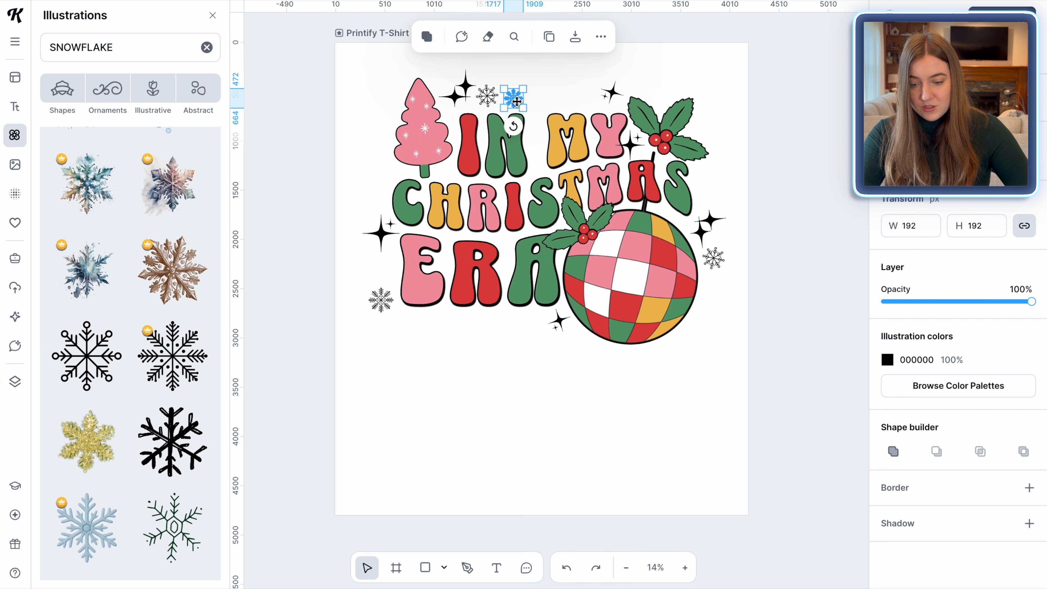
{"action": "left_click", "coordinate": [661, 388]}
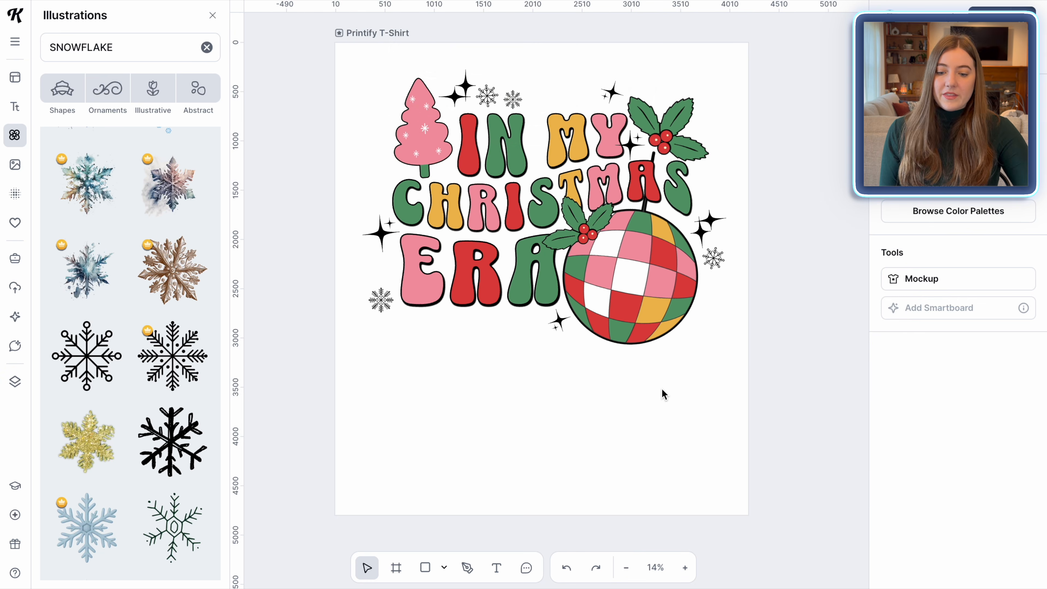
Select the whole design and enlarge it to fill the artboard width
{"action": "left_click_drag", "start_coordinate": [742, 358], "coordinate": [339, 53]}
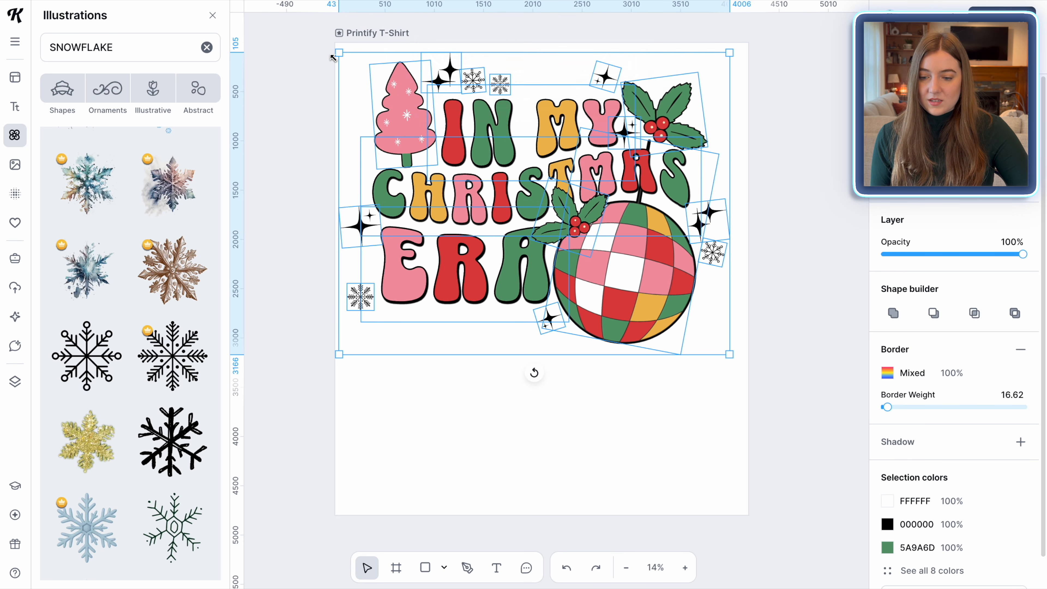
{"action": "left_click_drag", "start_coordinate": [730, 52], "coordinate": [744, 39]}
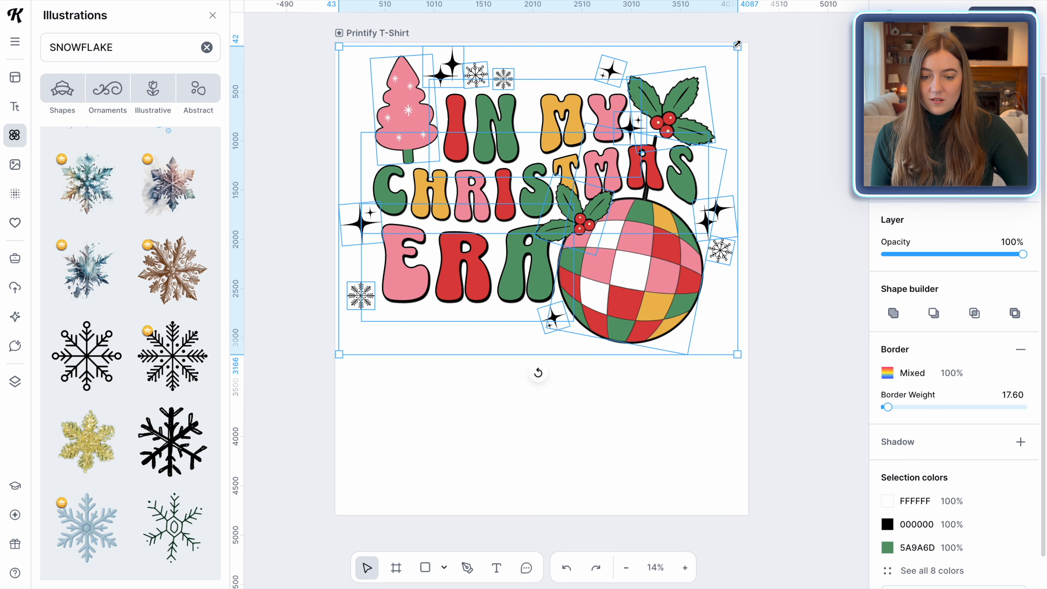
{"action": "left_click", "coordinate": [560, 444]}
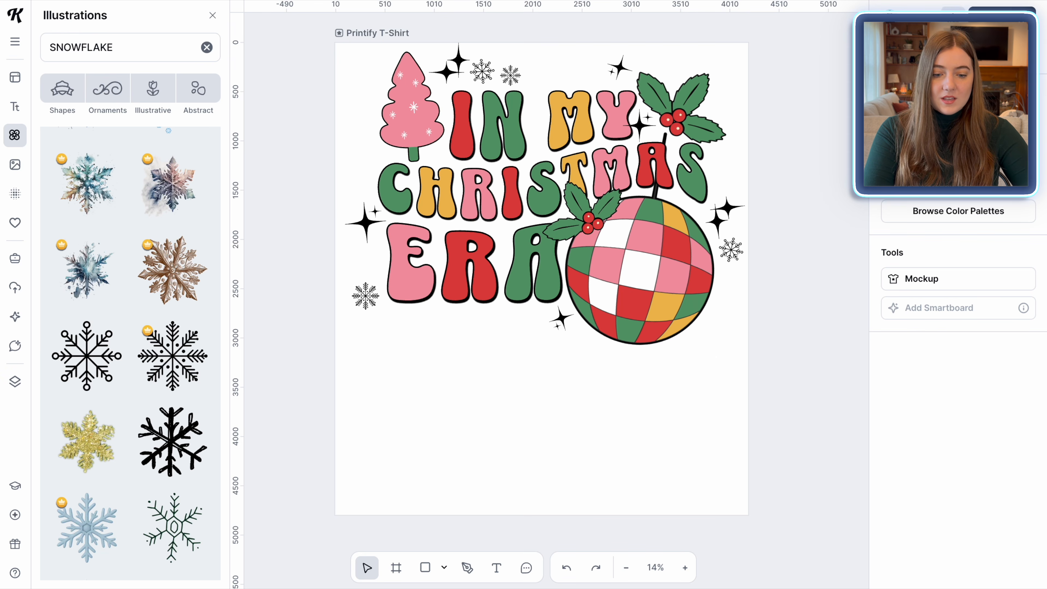
Download the Printify T-Shirt artboard as PNG with Remove Background enabled
{"action": "left_click", "coordinate": [1002, 17]}
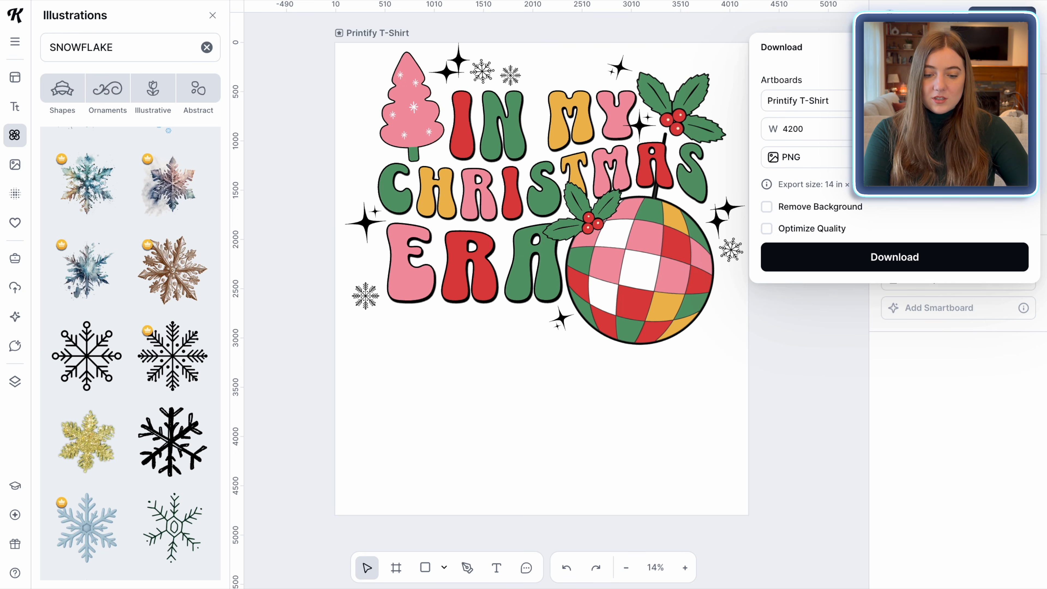
{"action": "left_click", "coordinate": [768, 207]}
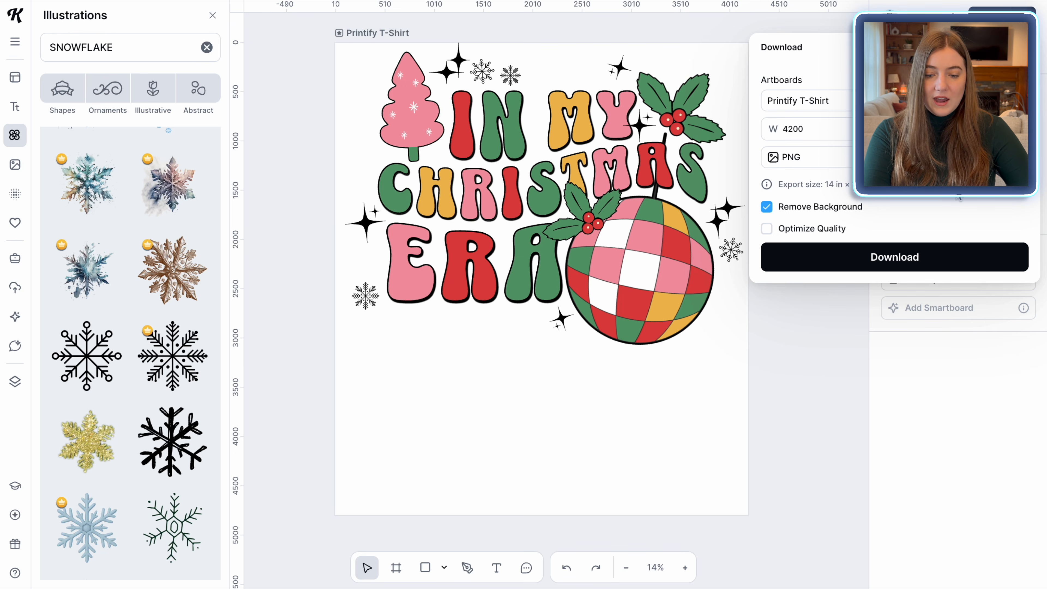
{"action": "left_click", "coordinate": [887, 268]}
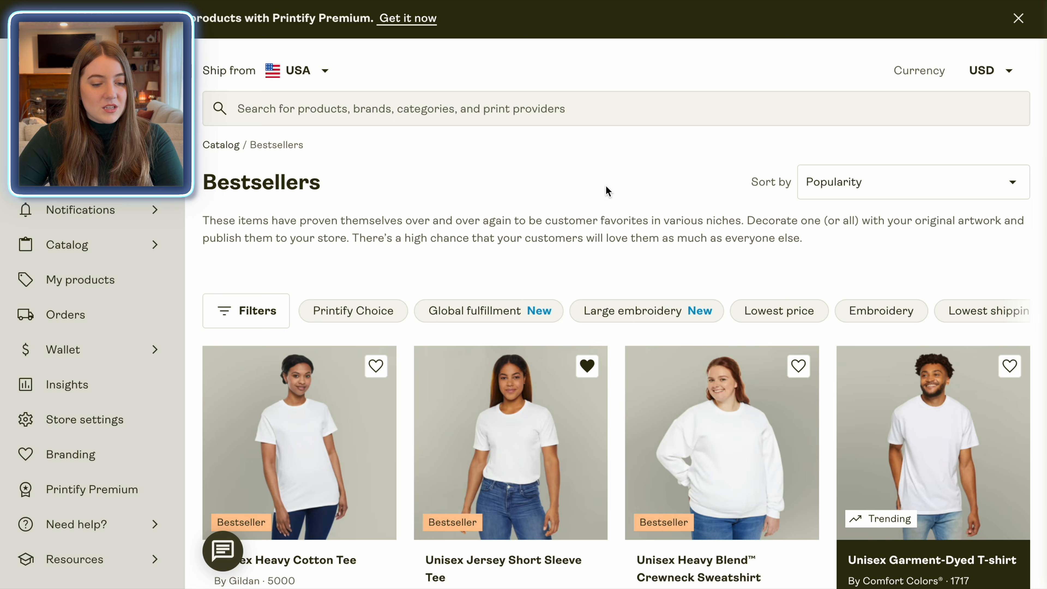
Switch to Printify's Bestsellers catalog and open the Unisex Heavy Blend Crewneck Sweatshirt
{"action": "scroll", "coordinate": [606, 169], "scroll_direction": "down", "scroll_amount": 5}
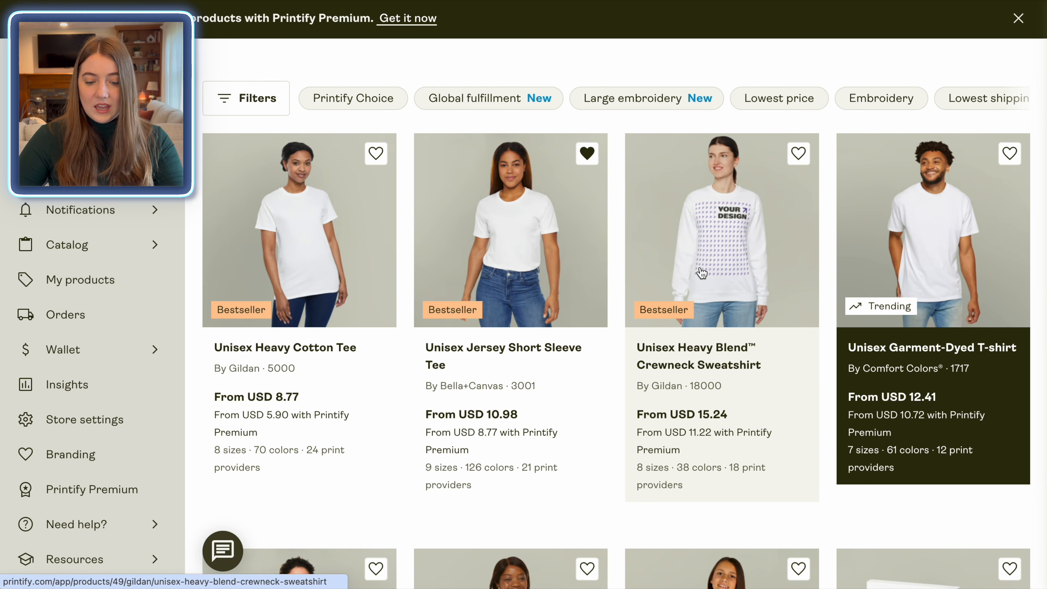
{"action": "left_click", "coordinate": [711, 260]}
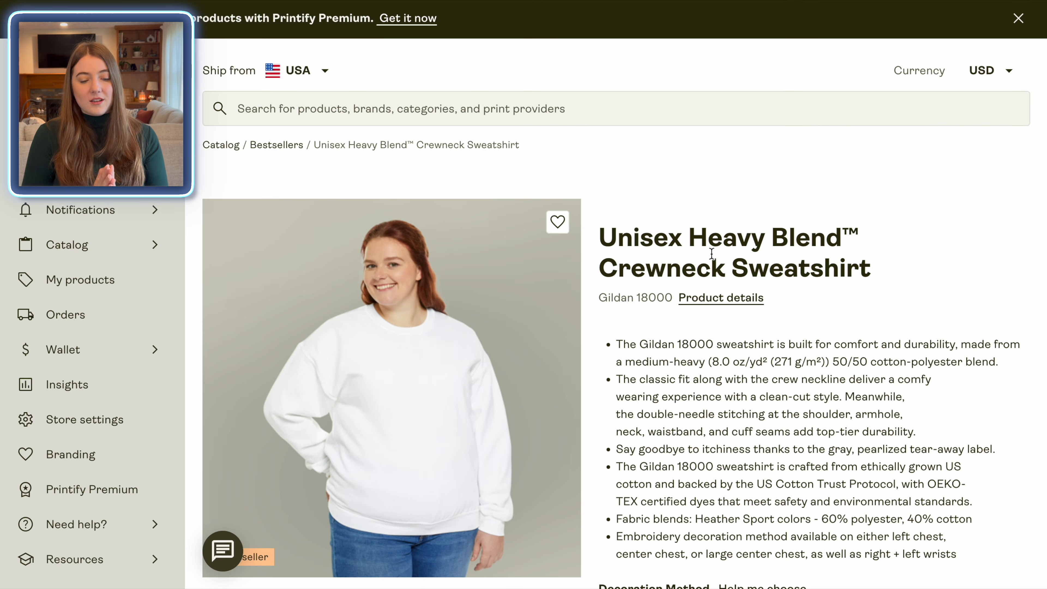
Start designing the sweatshirt and upload the Christmas era PNG from the device onto the front print area
{"action": "scroll", "coordinate": [712, 253], "scroll_direction": "down", "scroll_amount": 10}
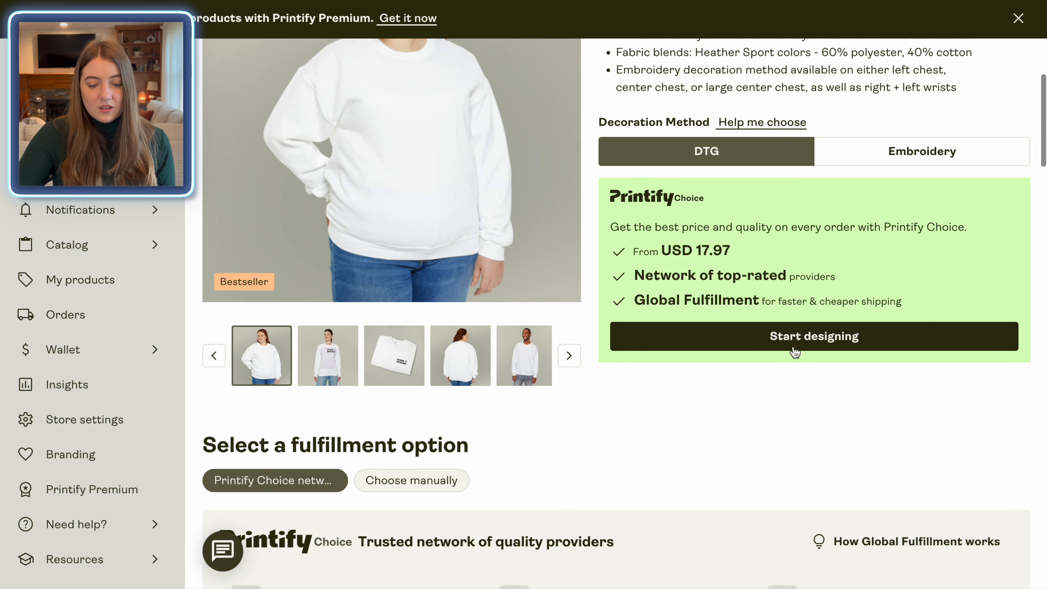
{"action": "left_click", "coordinate": [794, 348]}
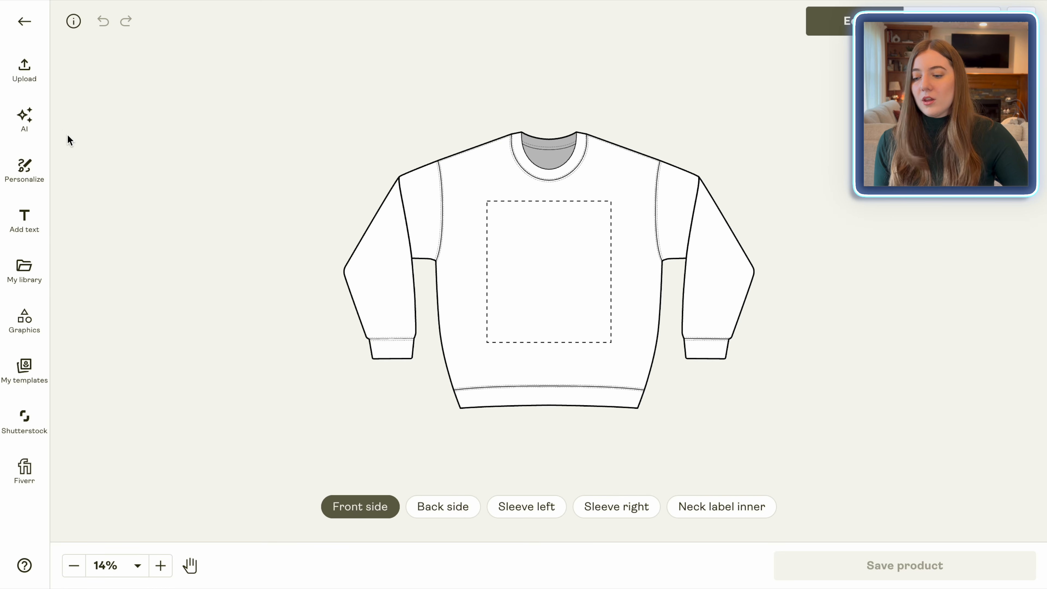
{"action": "left_click", "coordinate": [35, 86]}
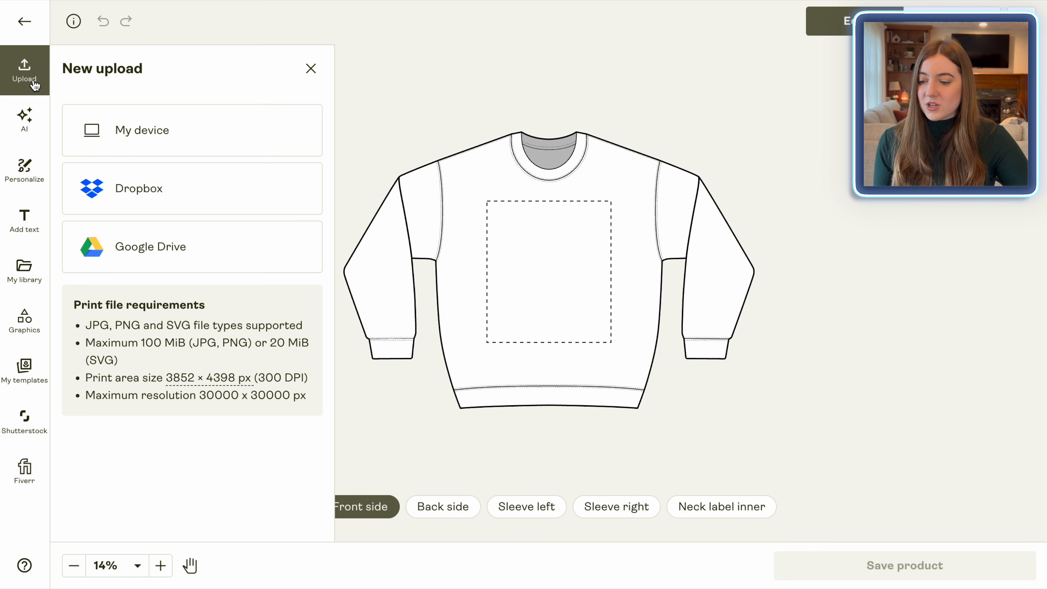
{"action": "left_click", "coordinate": [166, 129]}
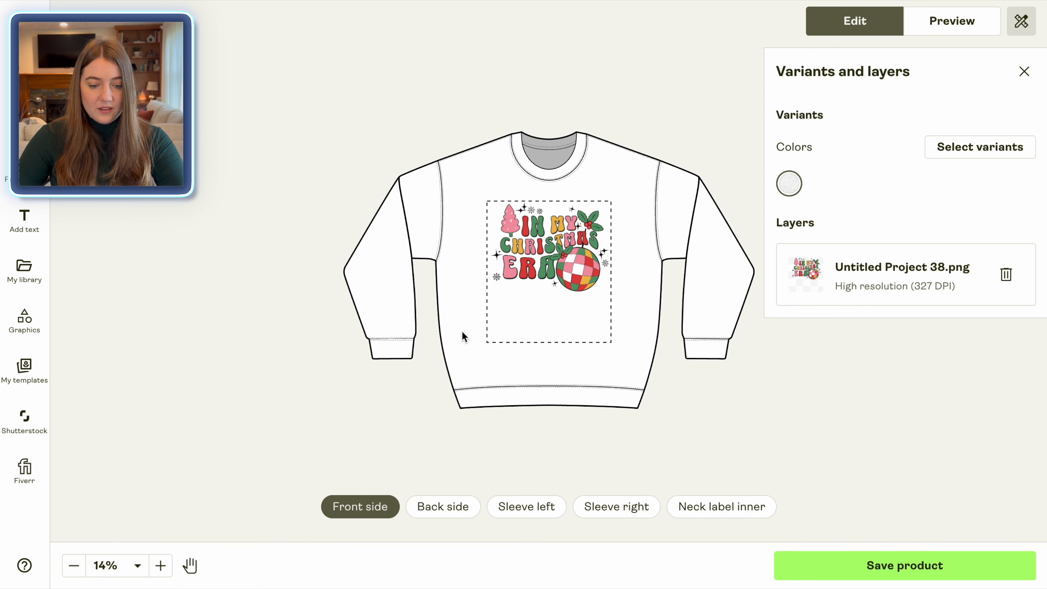
Add the Sand and Light Pink colour variants to the sweatshirt alongside White
{"action": "left_click", "coordinate": [952, 154]}
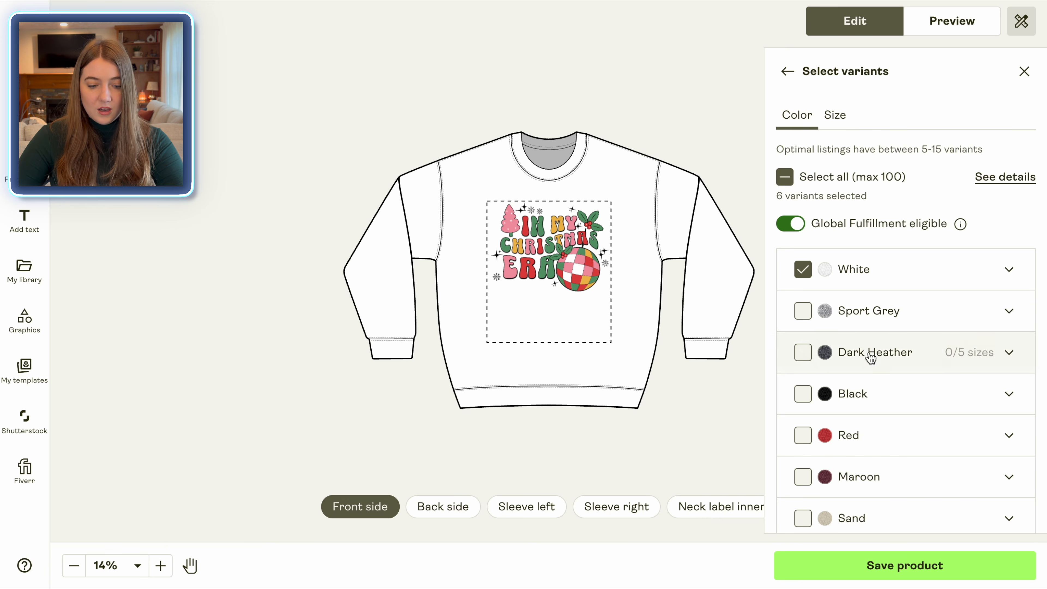
{"action": "scroll", "coordinate": [885, 370], "scroll_direction": "down", "scroll_amount": 3}
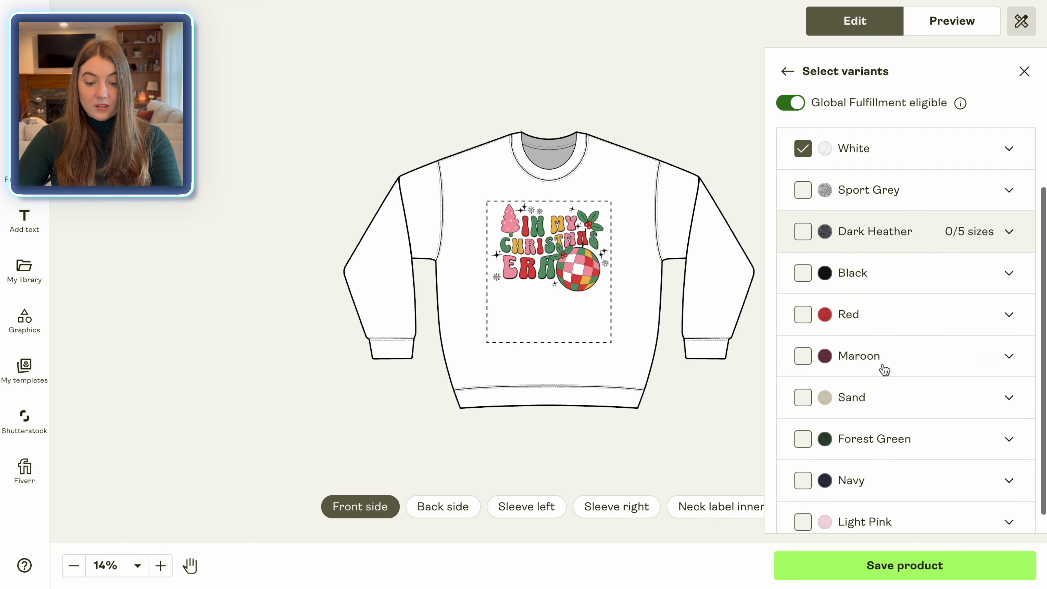
{"action": "left_click", "coordinate": [803, 376]}
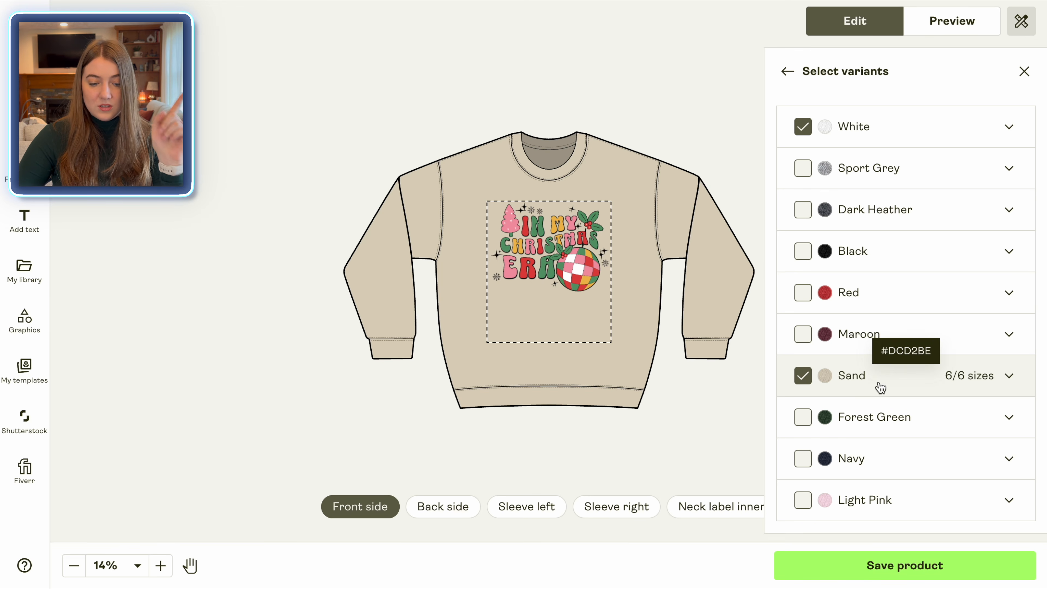
{"action": "left_click", "coordinate": [803, 508]}
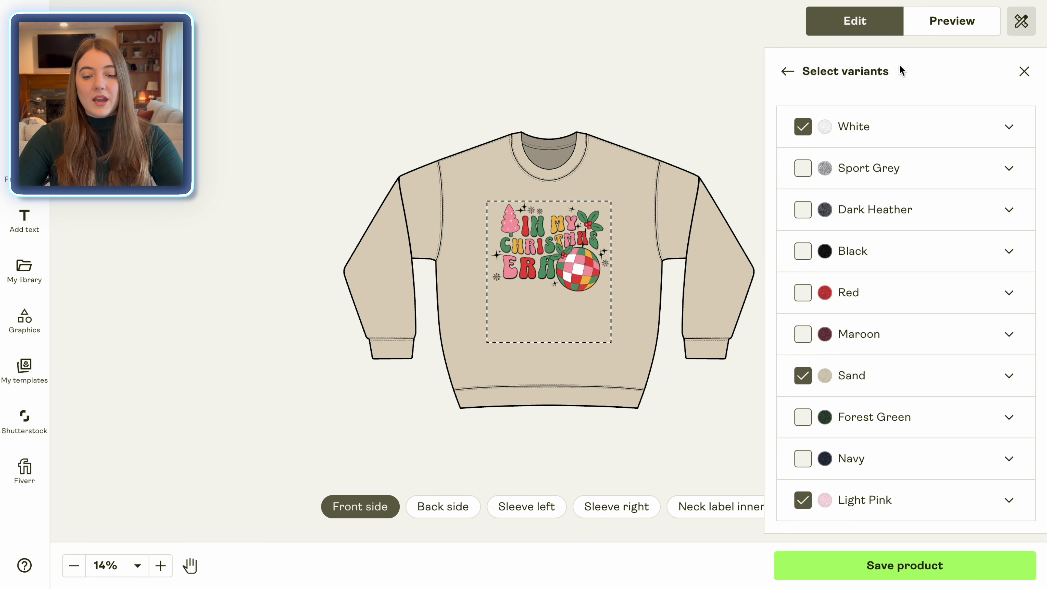
Preview the sweatshirt mockups across the different views and colour variants
{"action": "left_click", "coordinate": [959, 31]}
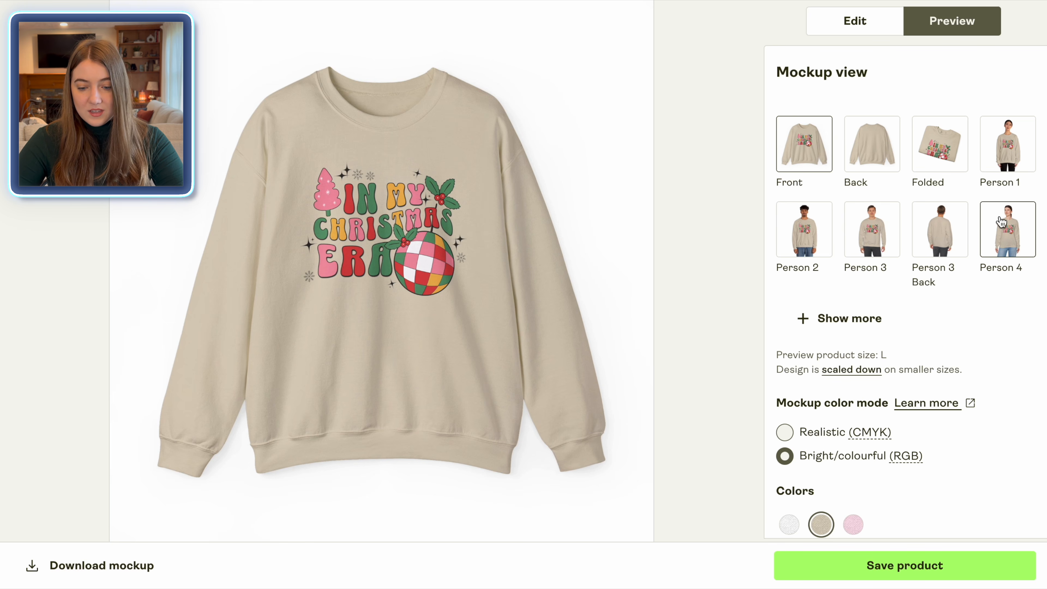
{"action": "left_click", "coordinate": [866, 318]}
{"action": "left_click", "coordinate": [940, 311]}
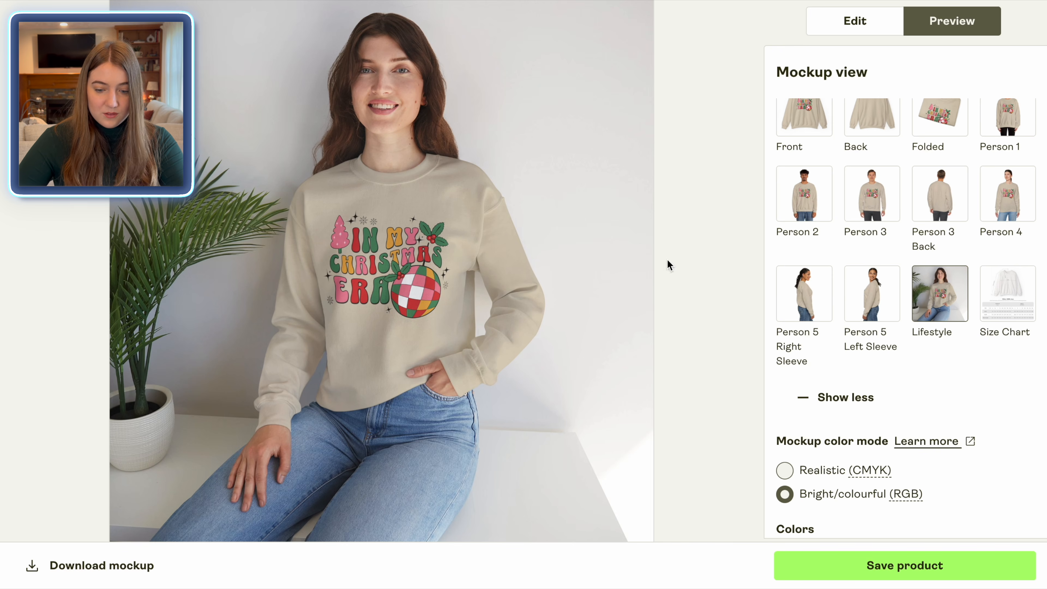
{"action": "left_click", "coordinate": [1008, 194]}
{"action": "scroll", "coordinate": [1008, 194], "scroll_direction": "down", "scroll_amount": 5}
{"action": "left_click", "coordinate": [853, 341]}
{"action": "scroll", "coordinate": [1005, 281], "scroll_direction": "up", "scroll_amount": 6}
{"action": "left_click", "coordinate": [804, 157]}
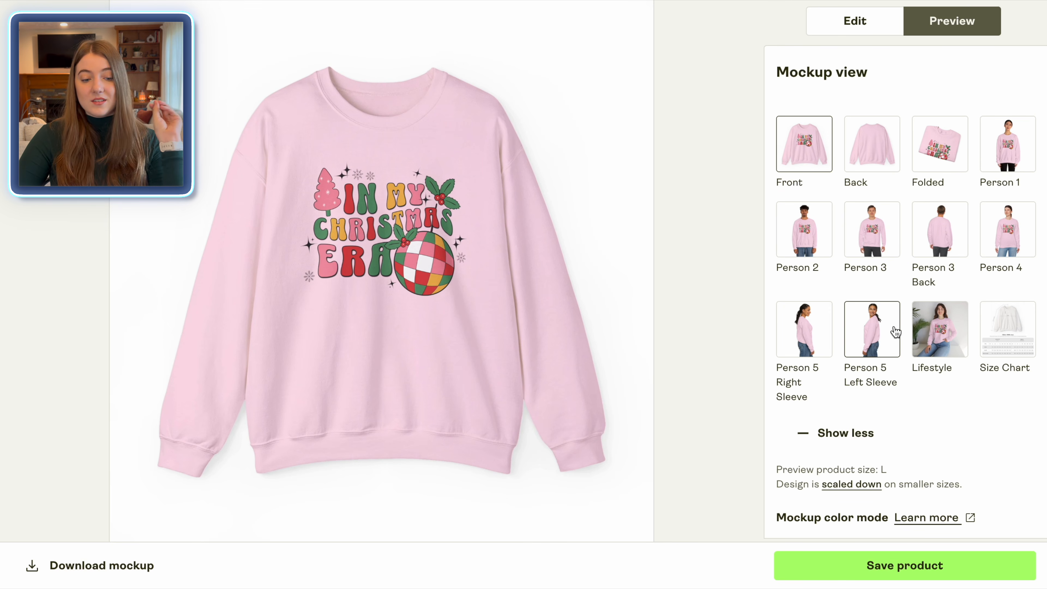
{"action": "scroll", "coordinate": [895, 331], "scroll_direction": "down", "scroll_amount": 7}
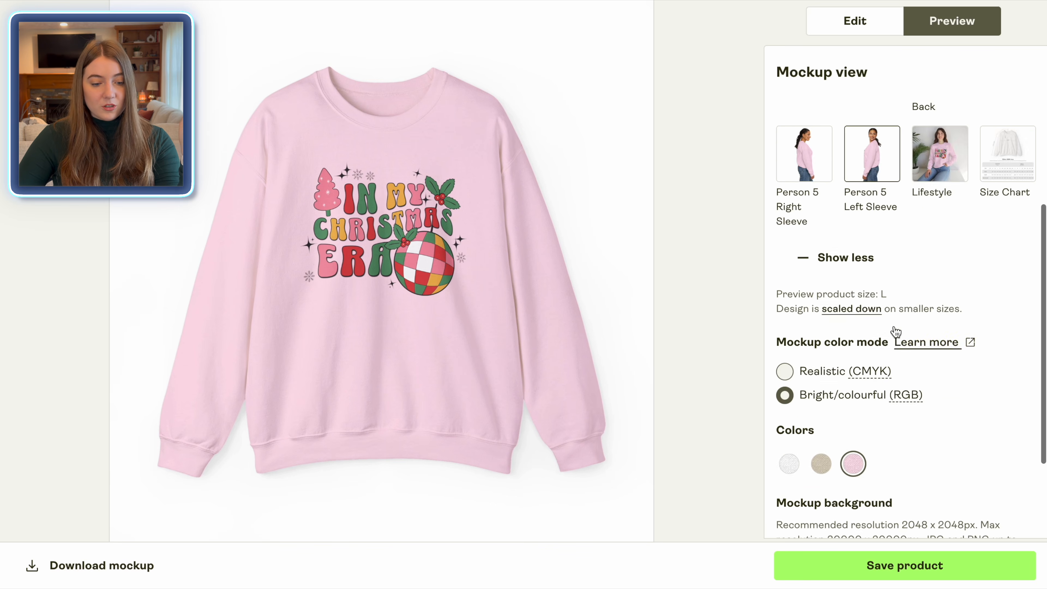
{"action": "left_click", "coordinate": [790, 342]}
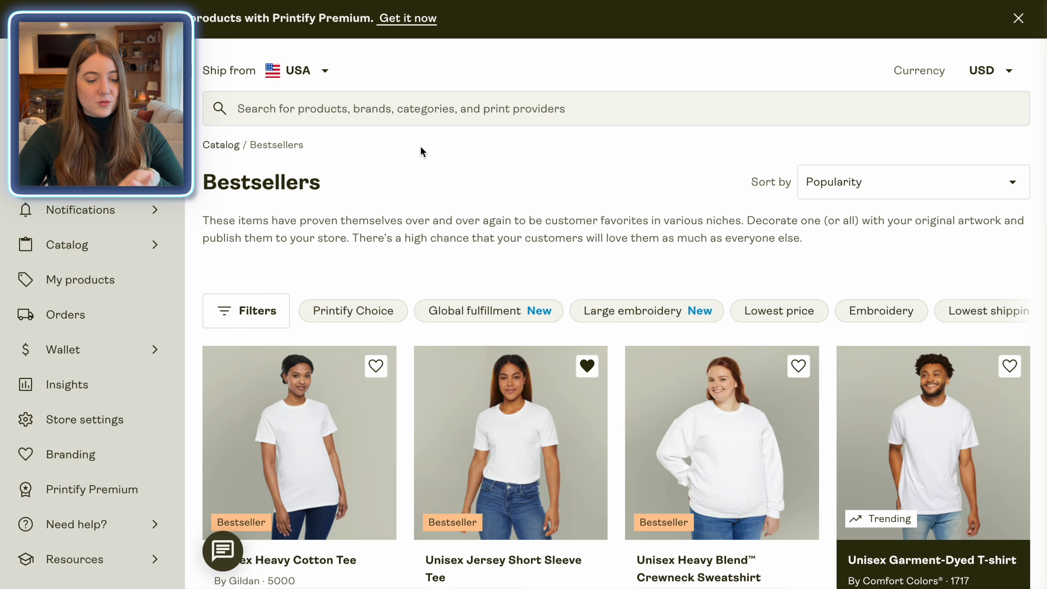
Search the catalog for MUG and open the Mug 11oz product
{"action": "left_click", "coordinate": [422, 120]}
{"action": "type", "text": "MUG"}
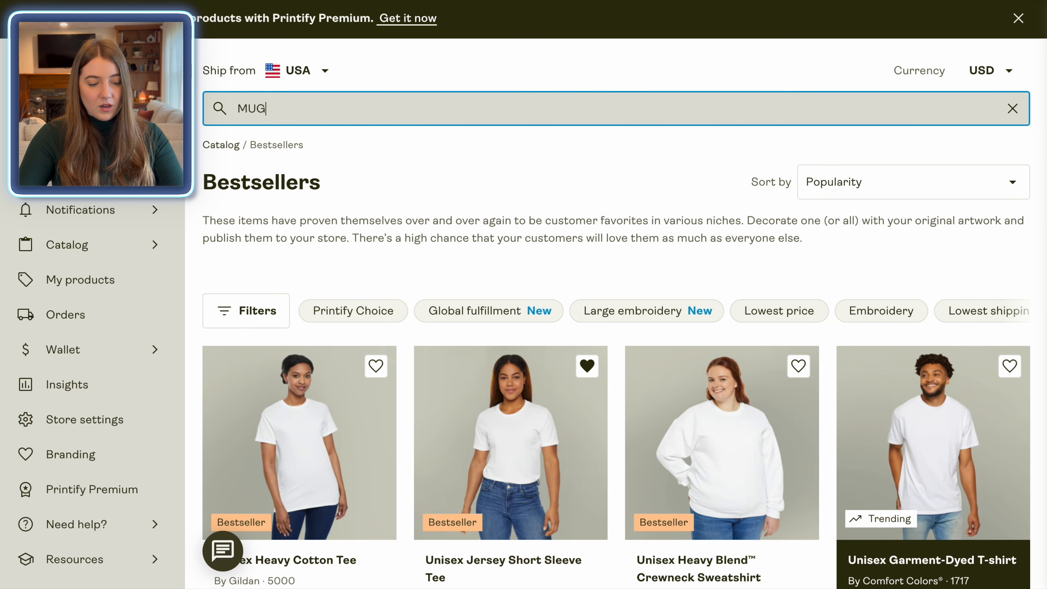
{"action": "key", "text": "Return"}
{"action": "scroll", "coordinate": [809, 392], "scroll_direction": "down", "scroll_amount": 4}
{"action": "scroll", "coordinate": [809, 392], "scroll_direction": "down", "scroll_amount": 5}
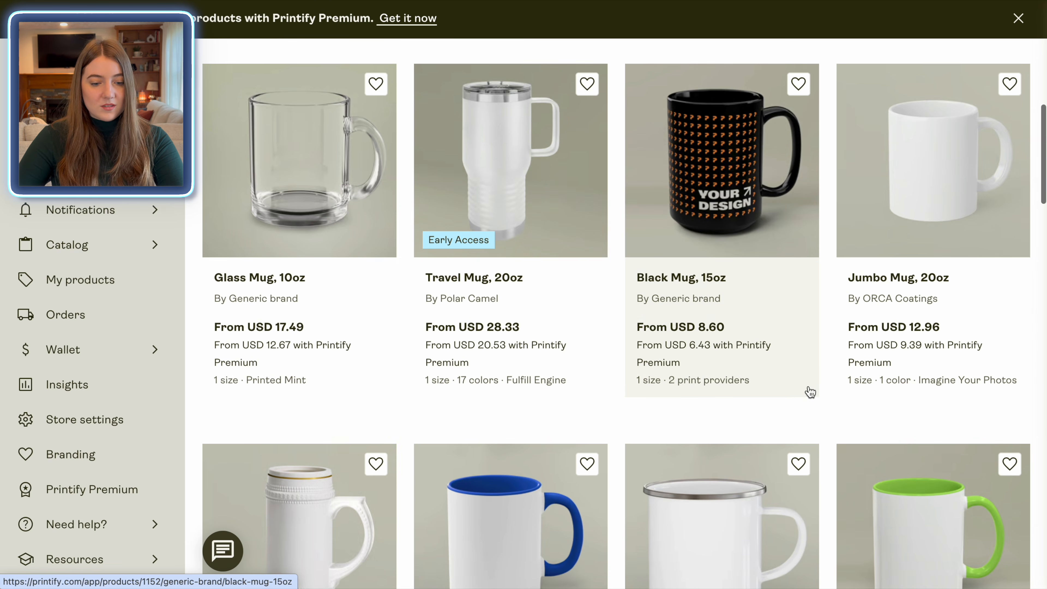
{"action": "scroll", "coordinate": [481, 187], "scroll_direction": "down", "scroll_amount": 4}
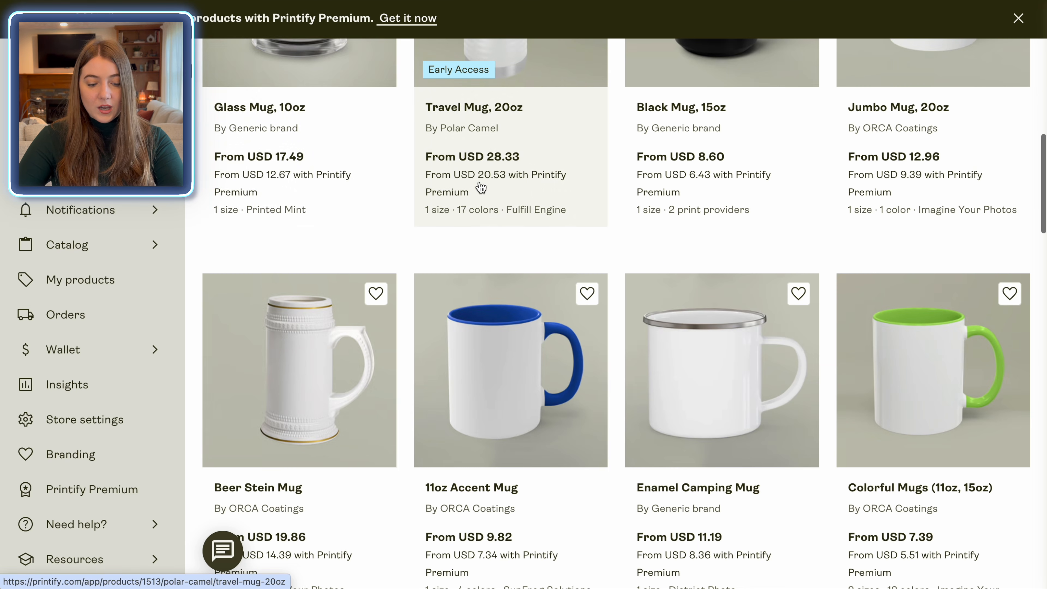
{"action": "scroll", "coordinate": [808, 274], "scroll_direction": "up", "scroll_amount": 10}
{"action": "scroll", "coordinate": [808, 274], "scroll_direction": "up", "scroll_amount": 4}
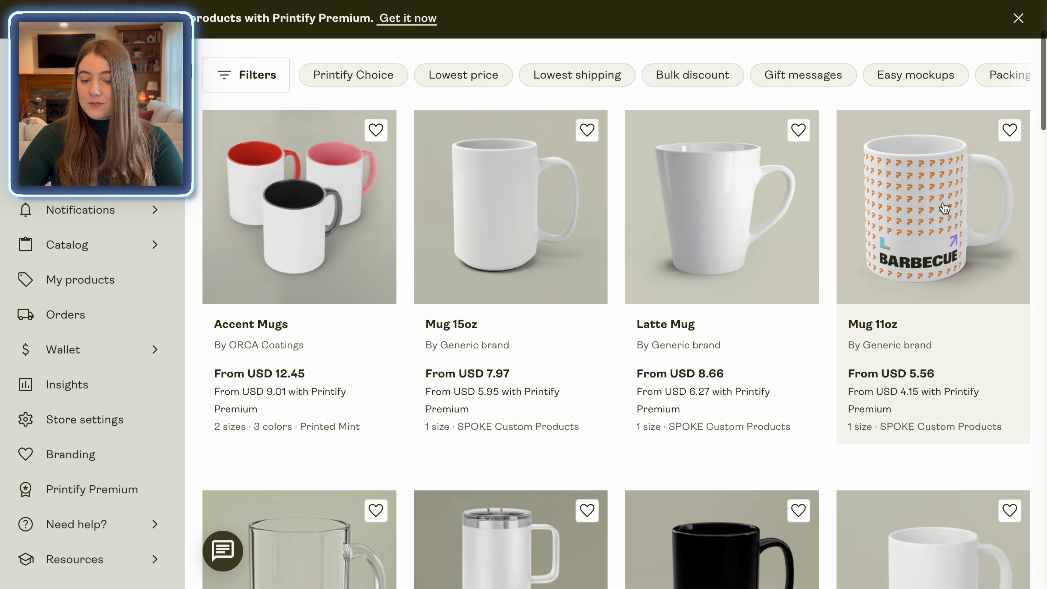
{"action": "left_click", "coordinate": [944, 204]}
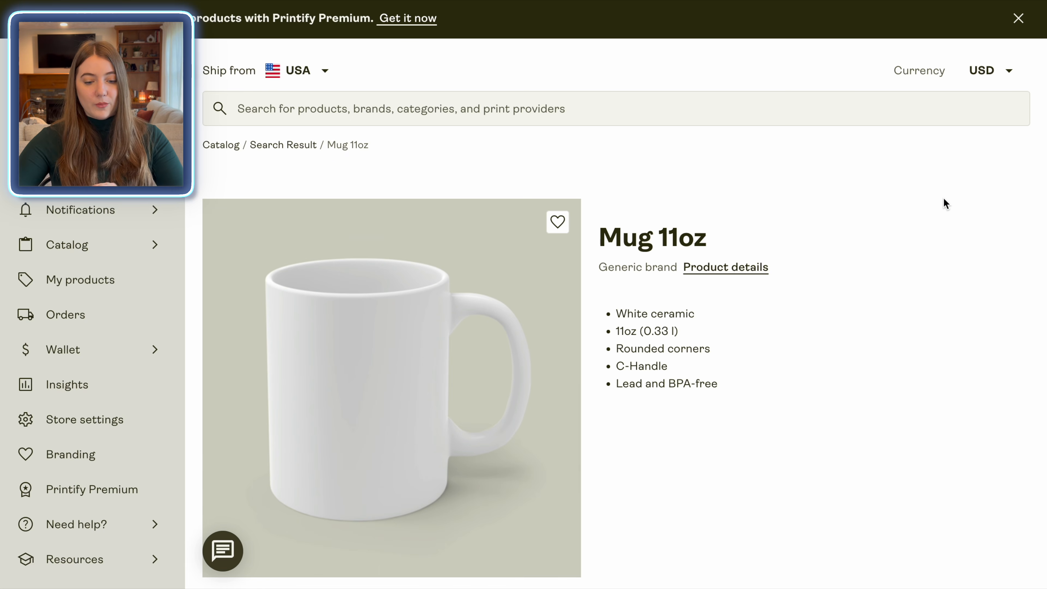
Start designing the mug, add the uploaded Christmas design, and move it to the left side of the wrap
{"action": "scroll", "coordinate": [944, 203], "scroll_direction": "down", "scroll_amount": 10}
{"action": "left_click", "coordinate": [957, 406]}
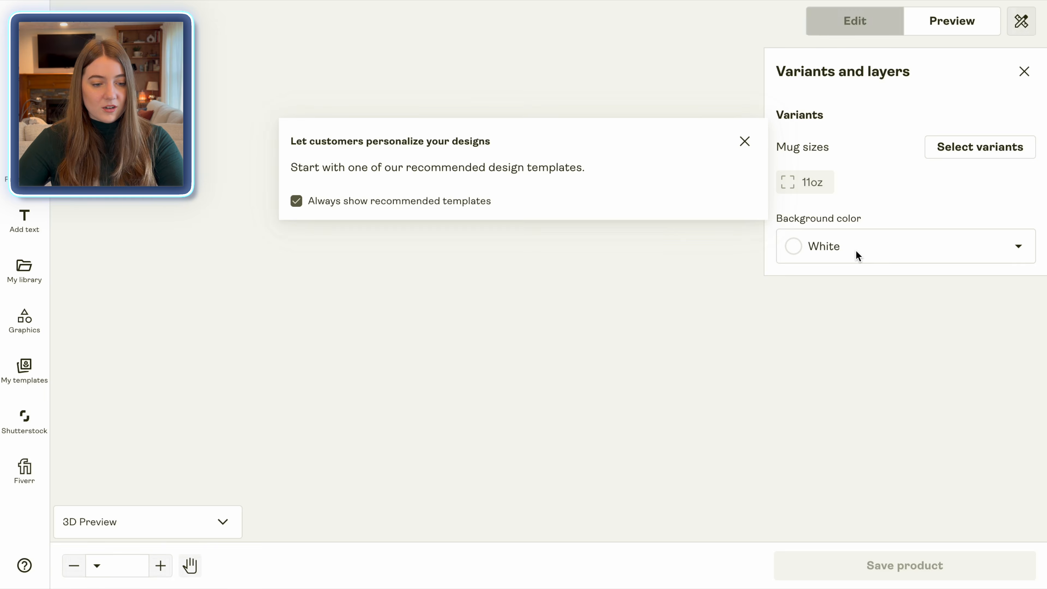
{"action": "left_click", "coordinate": [25, 70]}
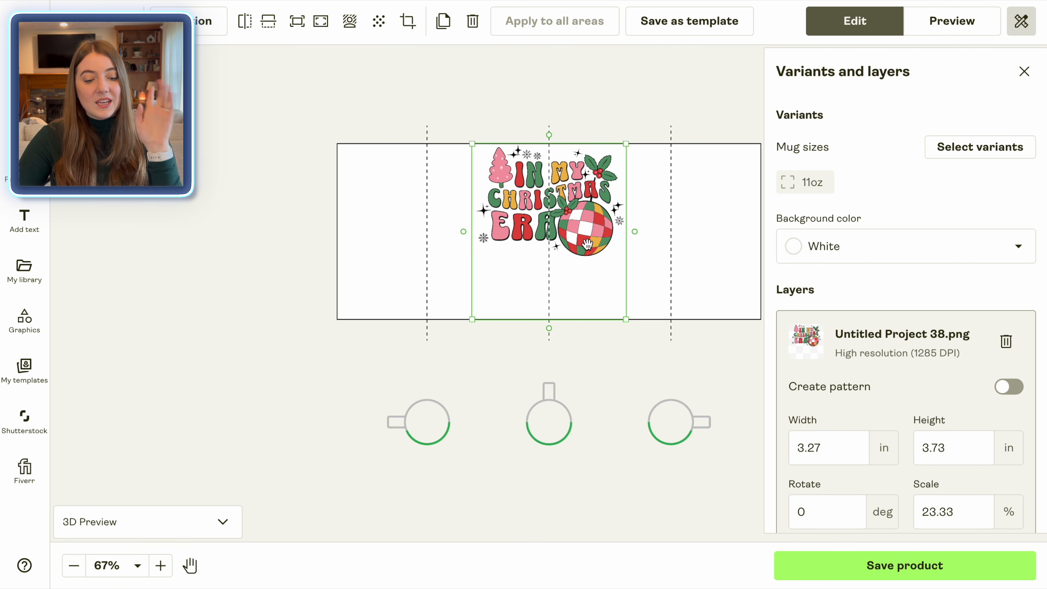
{"action": "left_click_drag", "start_coordinate": [580, 219], "coordinate": [579, 251]}
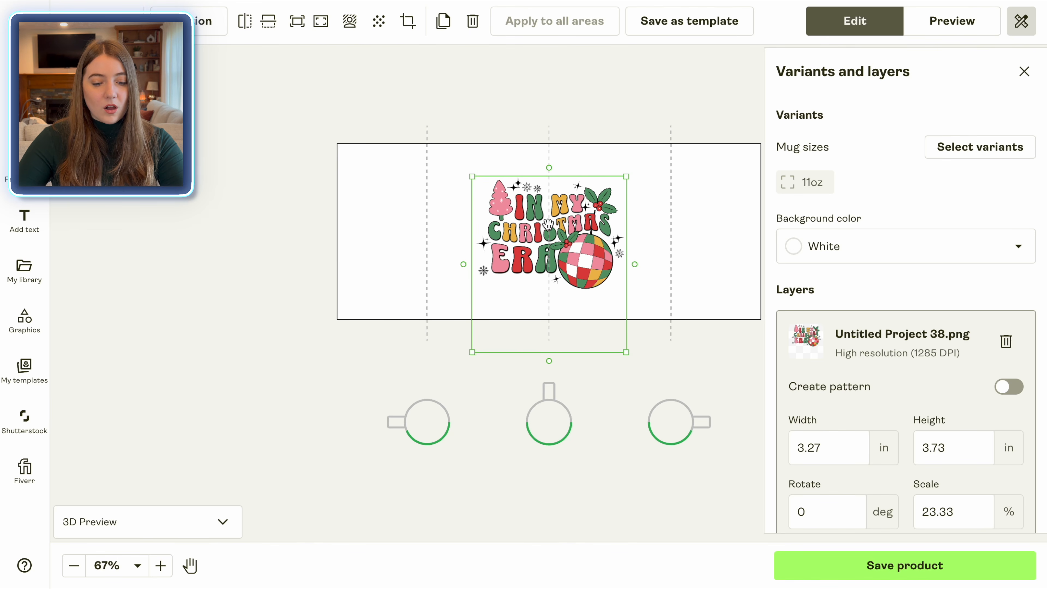
{"action": "left_click_drag", "start_coordinate": [548, 224], "coordinate": [426, 221]}
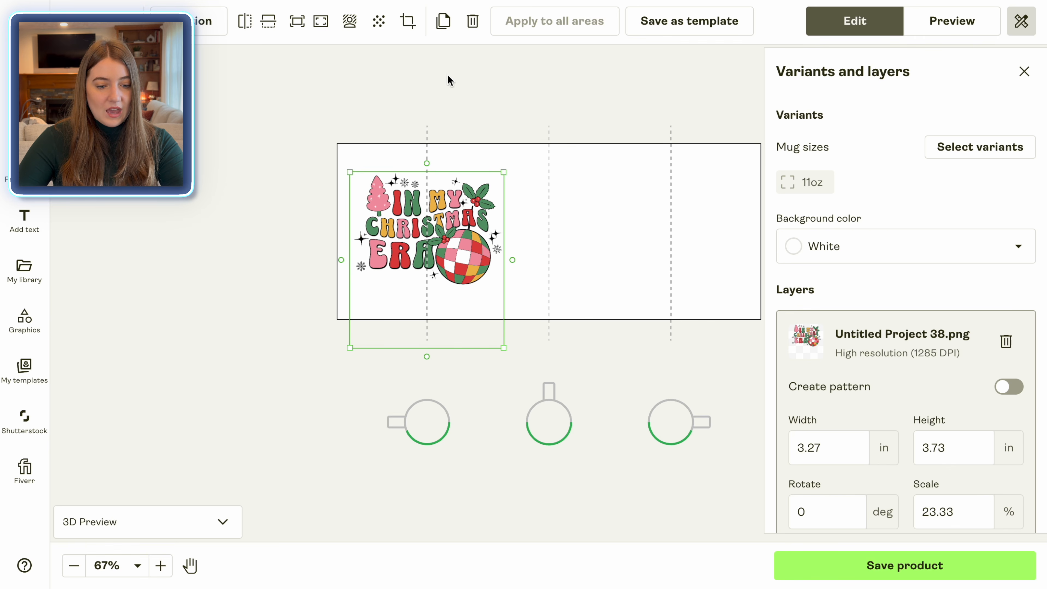
Duplicate the design and place the copy on the right side of the mug wrap
{"action": "left_click", "coordinate": [443, 22]}
{"action": "left_click_drag", "start_coordinate": [446, 221], "coordinate": [689, 220]}
{"action": "left_click", "coordinate": [477, 218]}
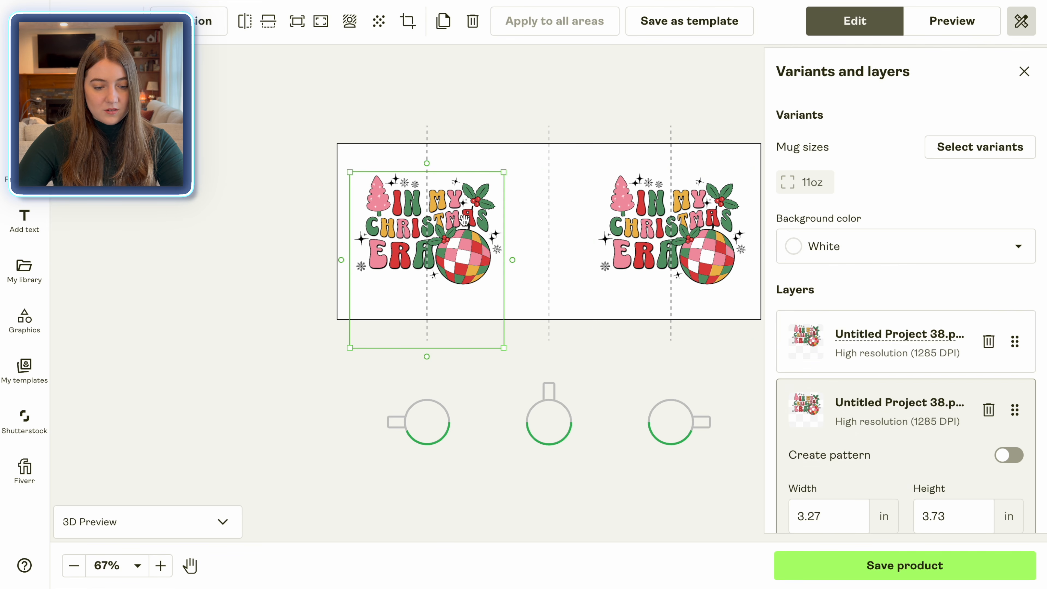
{"action": "left_click", "coordinate": [581, 87]}
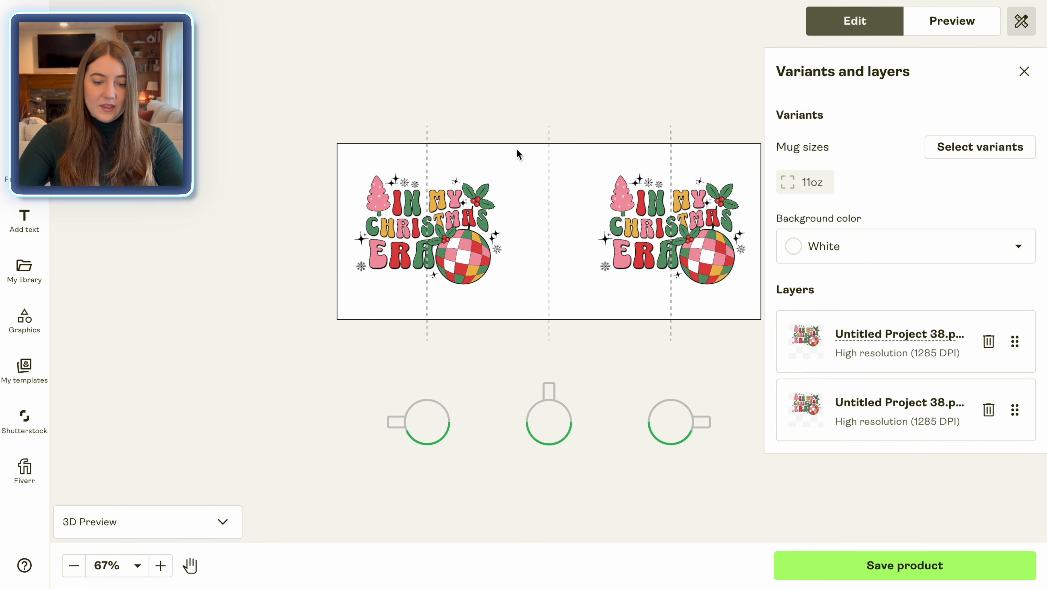
Preview the mug mockups, including the Context 1 lifestyle view
{"action": "left_click", "coordinate": [954, 22]}
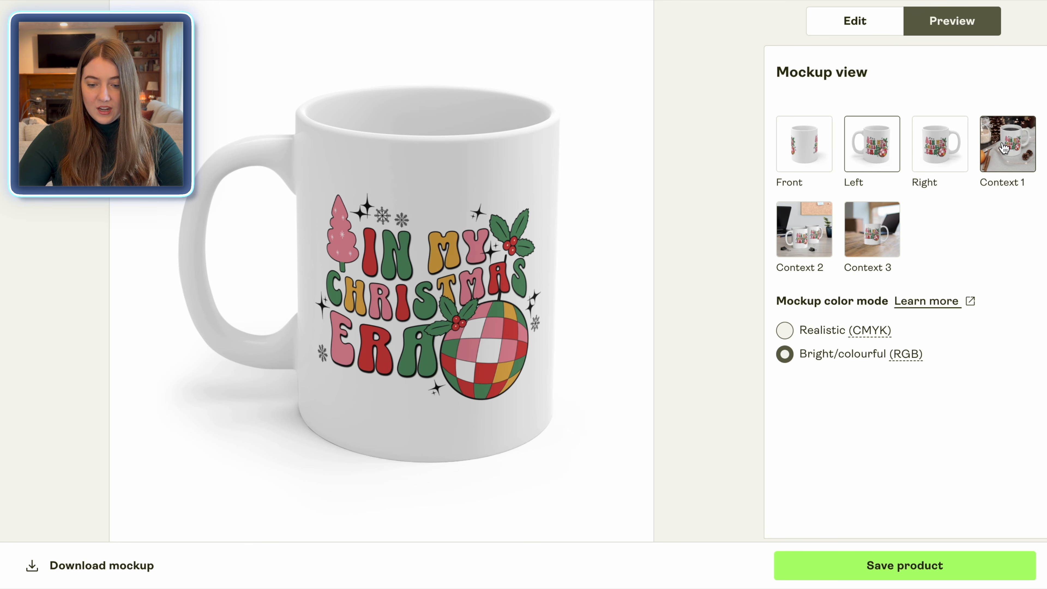
{"action": "left_click", "coordinate": [1017, 153]}
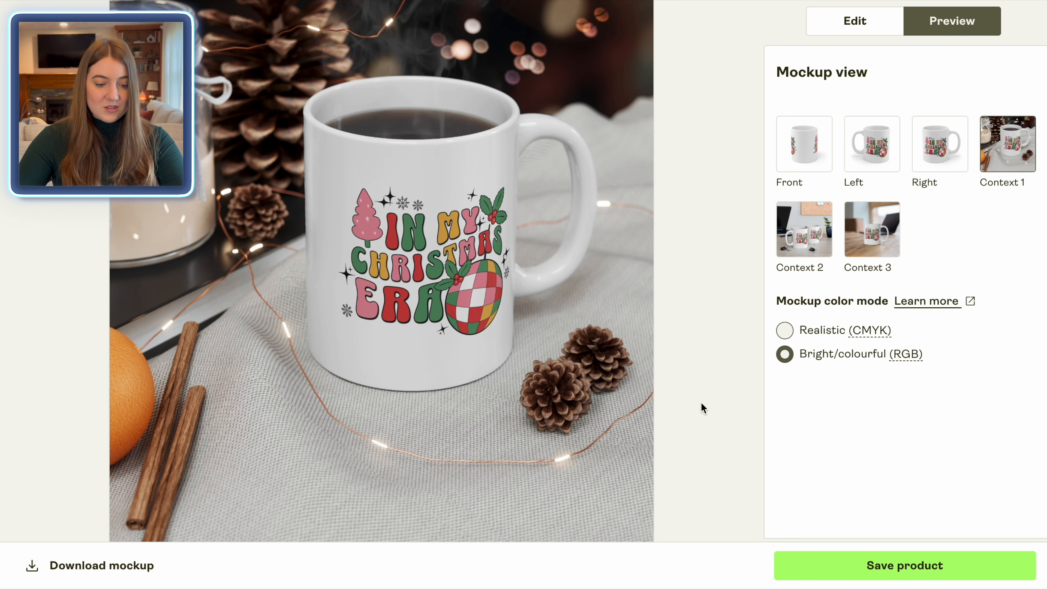